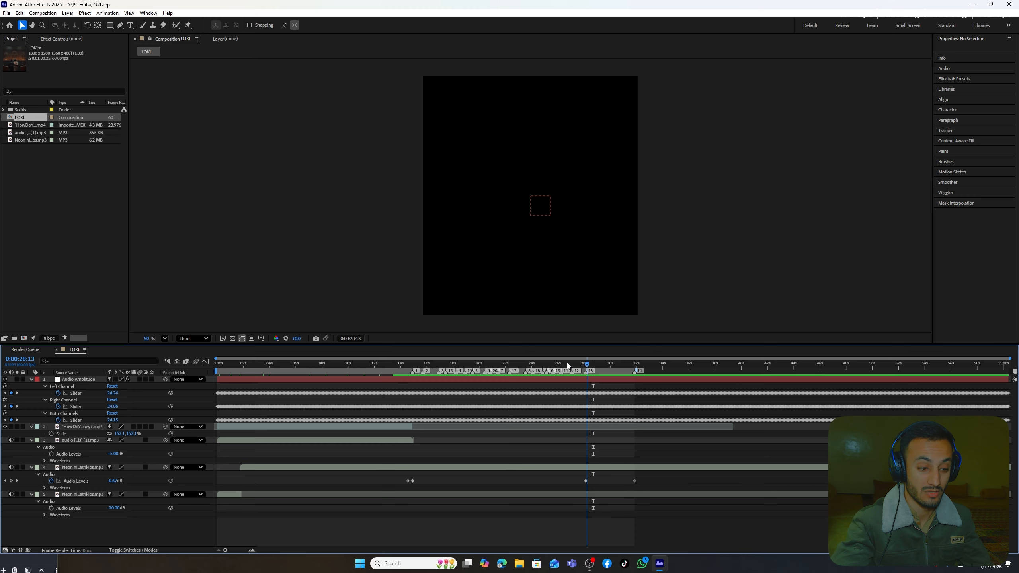
Move the current time to the first beat marker at 0:00:14:54.
key("Home")
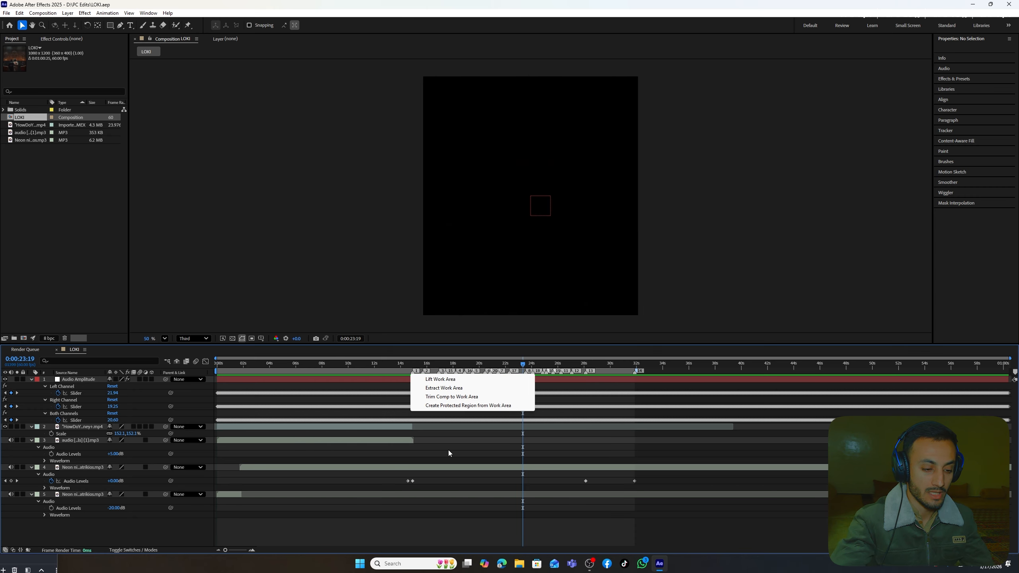
left_click(449, 450)
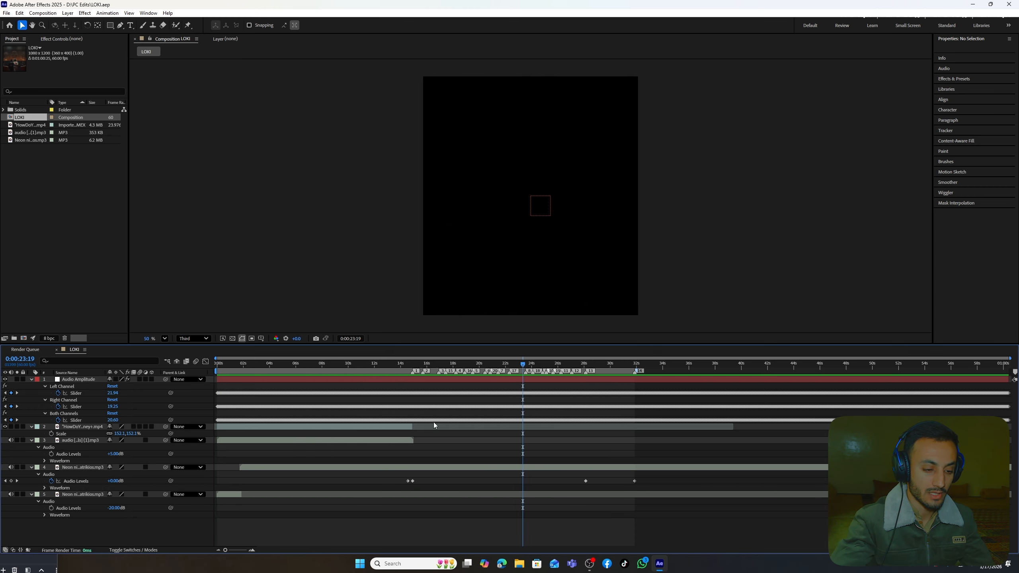
right_click(412, 373)
left_click(461, 409)
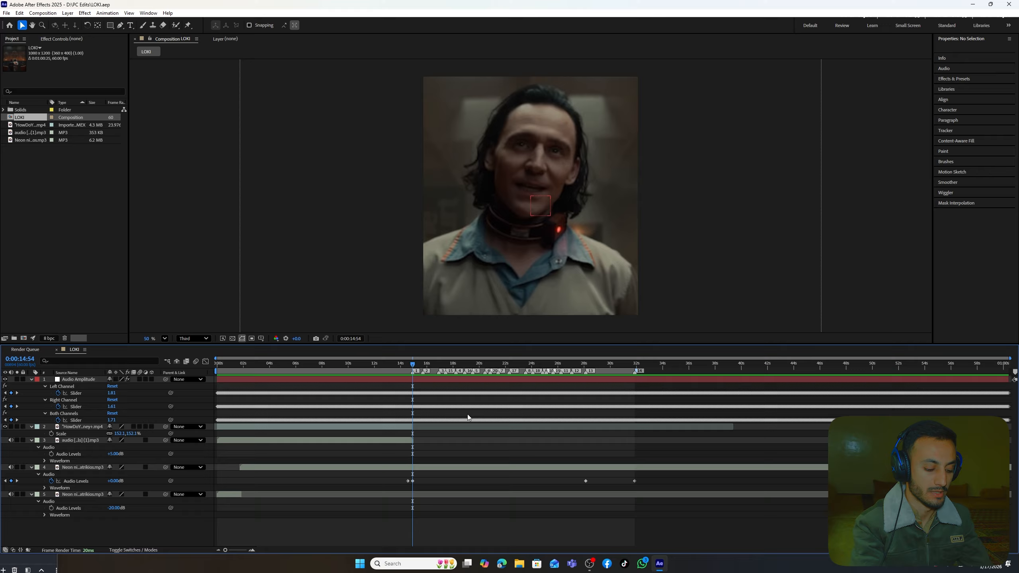
Import the Loki 4K scene pack video and add it to the LOKI composition directly beneath the Audio Amplitude layer.
key("ctrl+i")
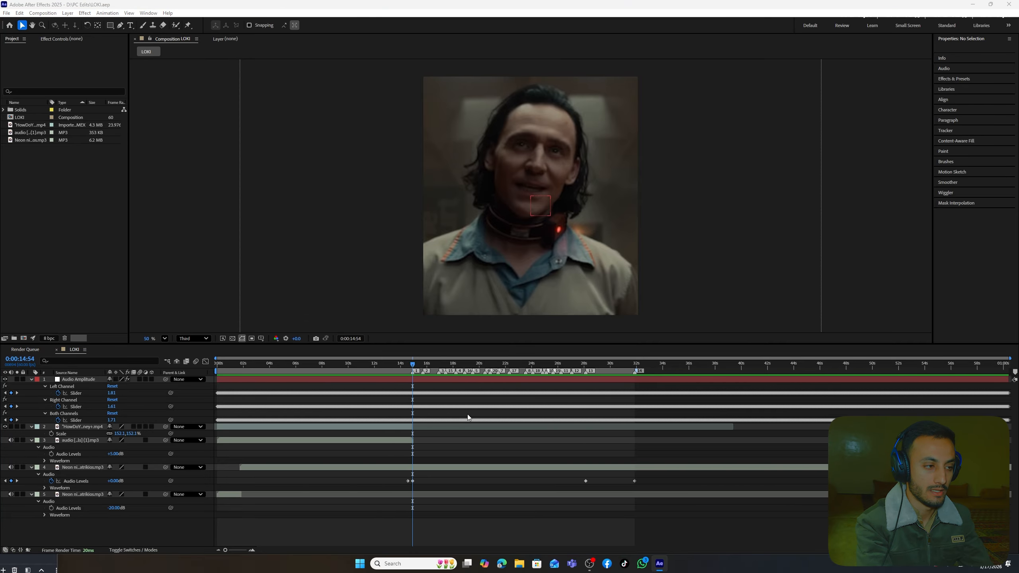
double_click(260, 149)
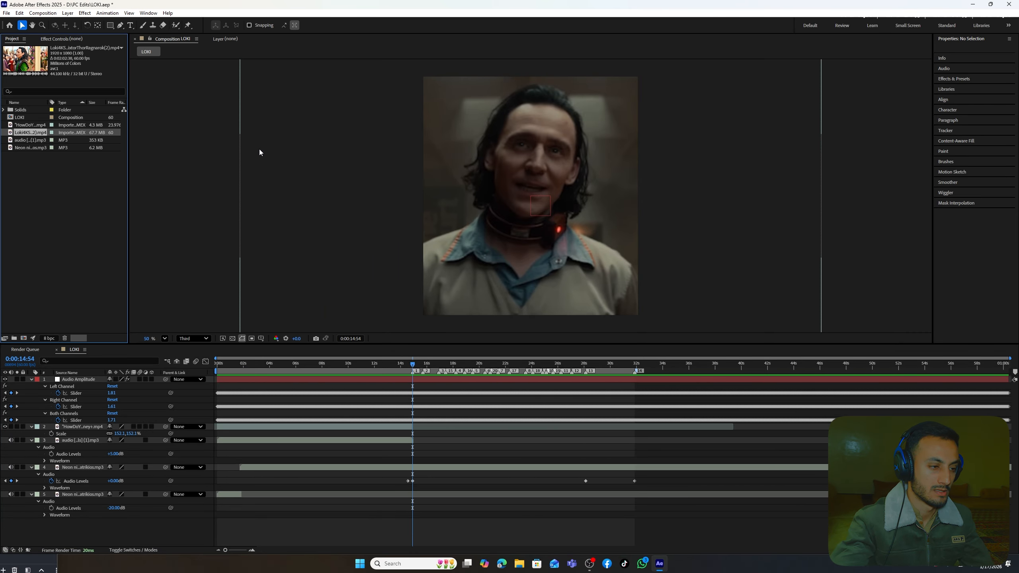
left_click_drag(28, 132, 66, 388)
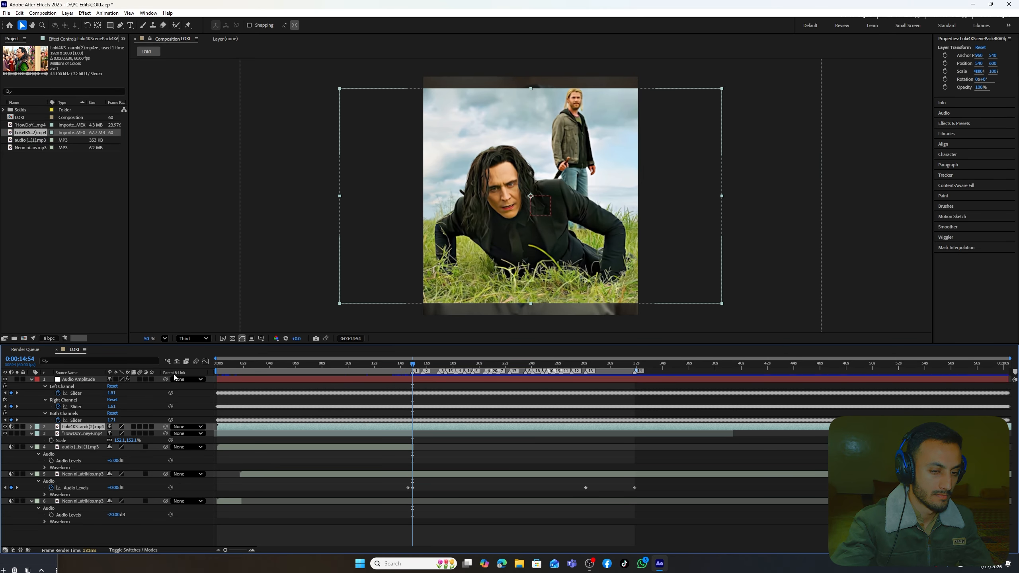
Fit the scene pack layer to the comp height and shift it to start at the first marker, 0:00:14:54.
left_click(434, 450)
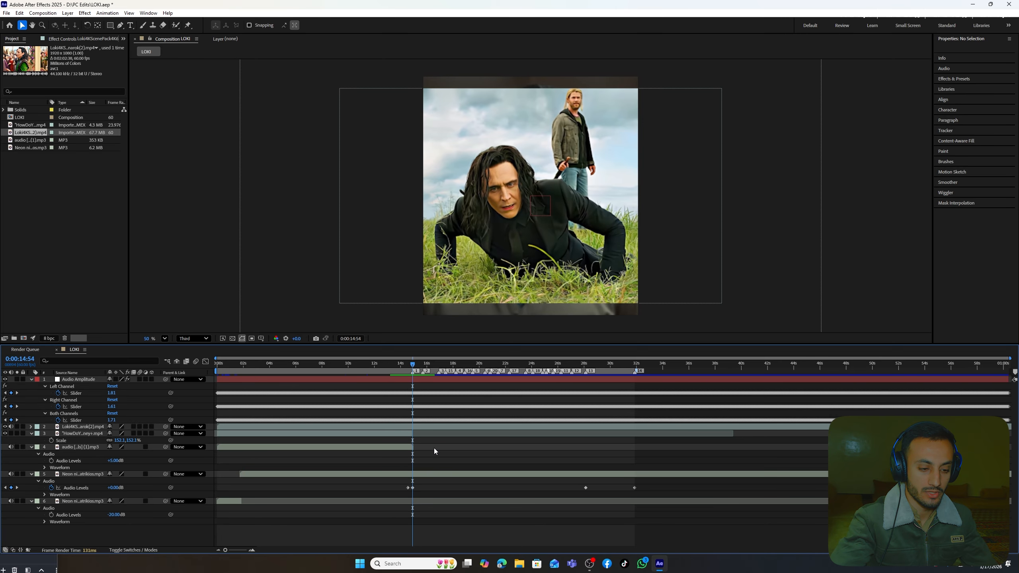
right_click(421, 426)
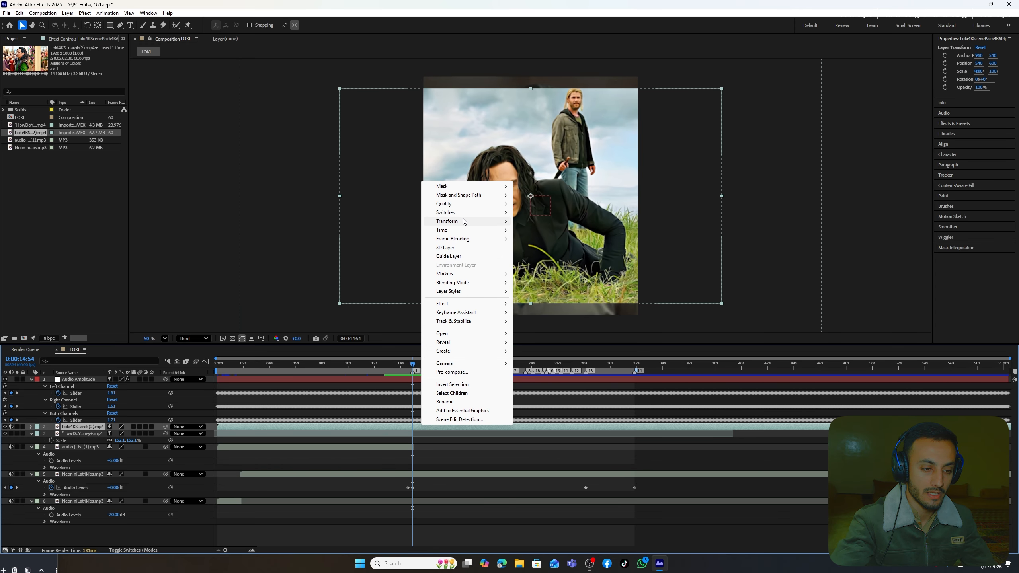
mouse_move(463, 221)
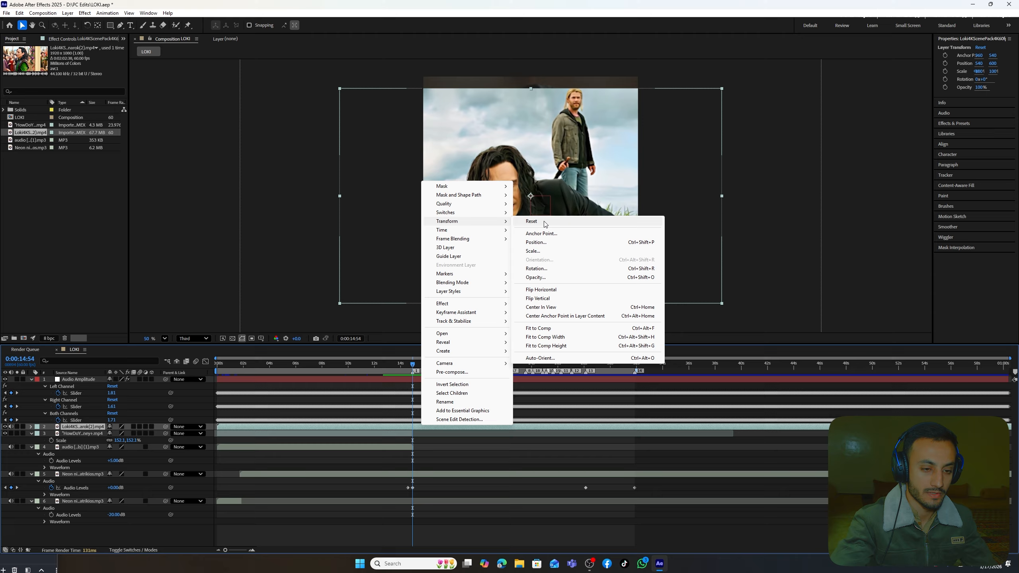
left_click(550, 346)
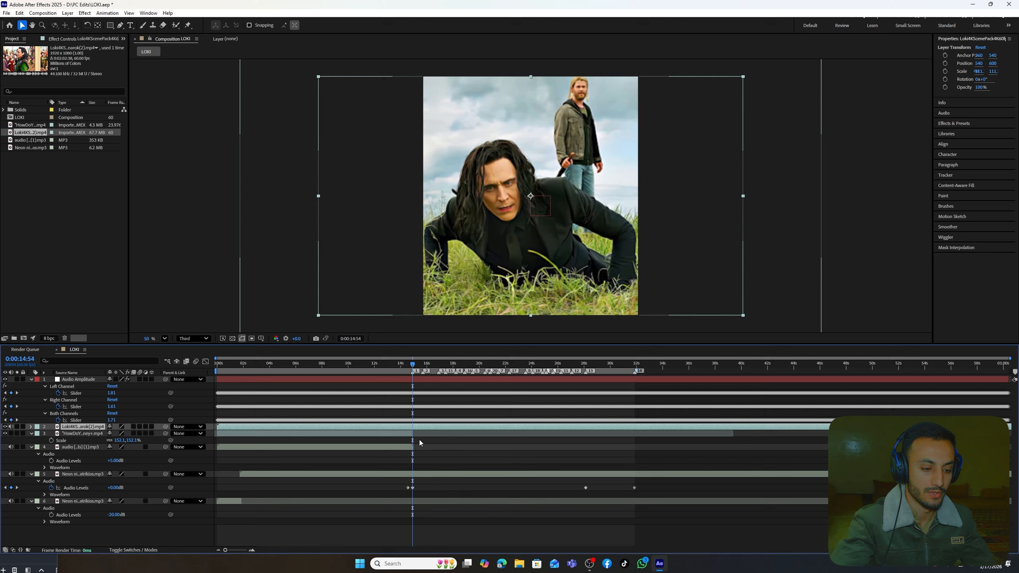
left_click_drag(379, 426, 525, 426)
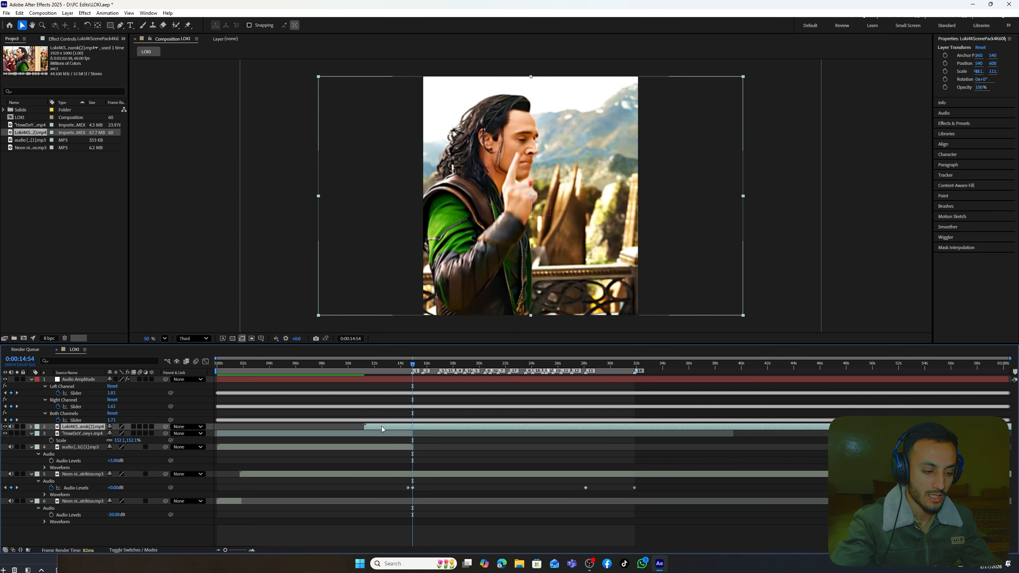
left_click_drag(381, 426, 416, 444)
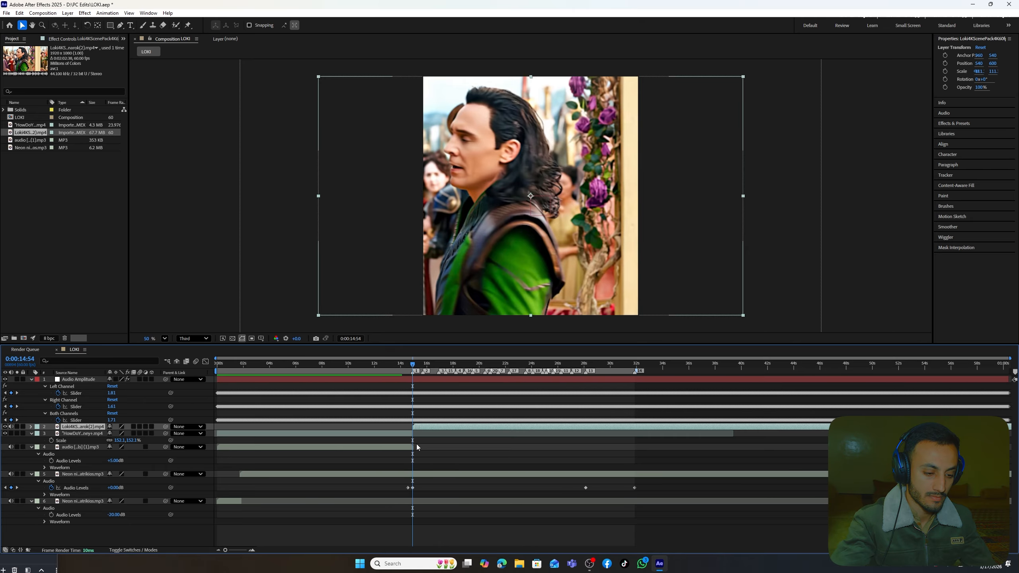
Open the scene pack clip in the Layer viewer and set its In point to 0:00:02:24.
double_click(438, 426)
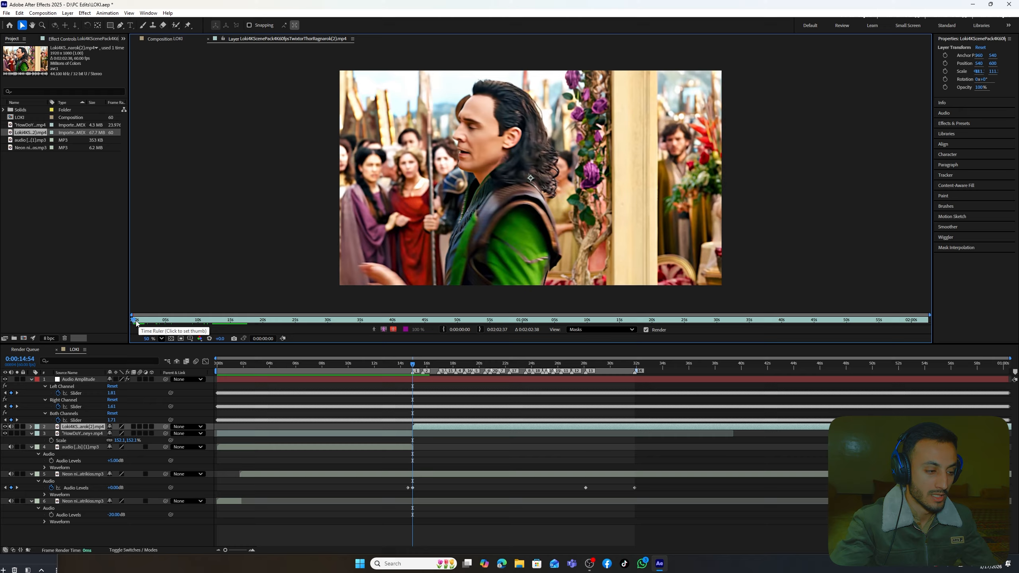
left_click_drag(134, 320, 149, 320)
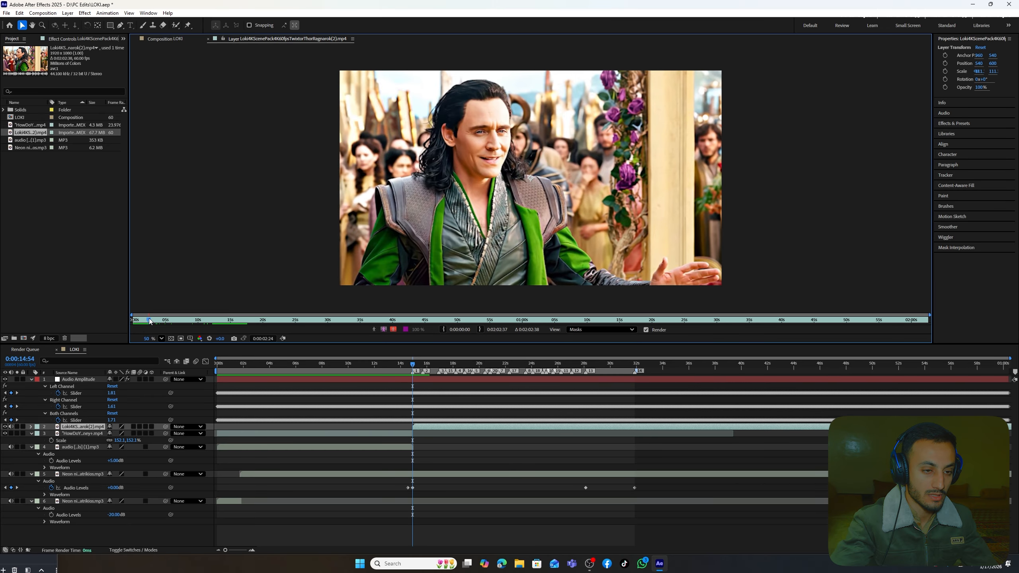
left_click(443, 329)
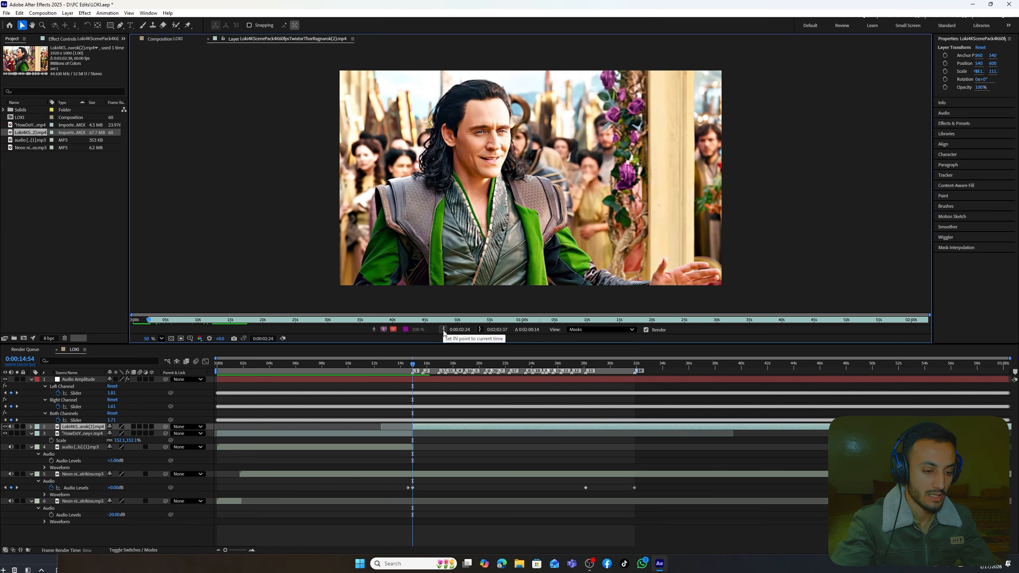
Go to the second beat marker at 0:00:15:42 and split the scene pack layer there.
left_click(424, 371)
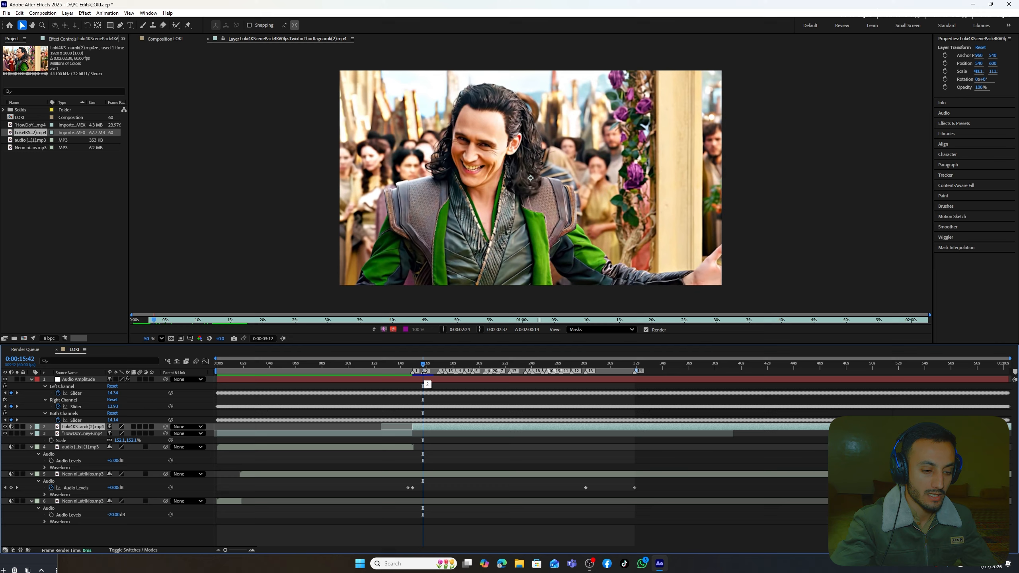
right_click(425, 373)
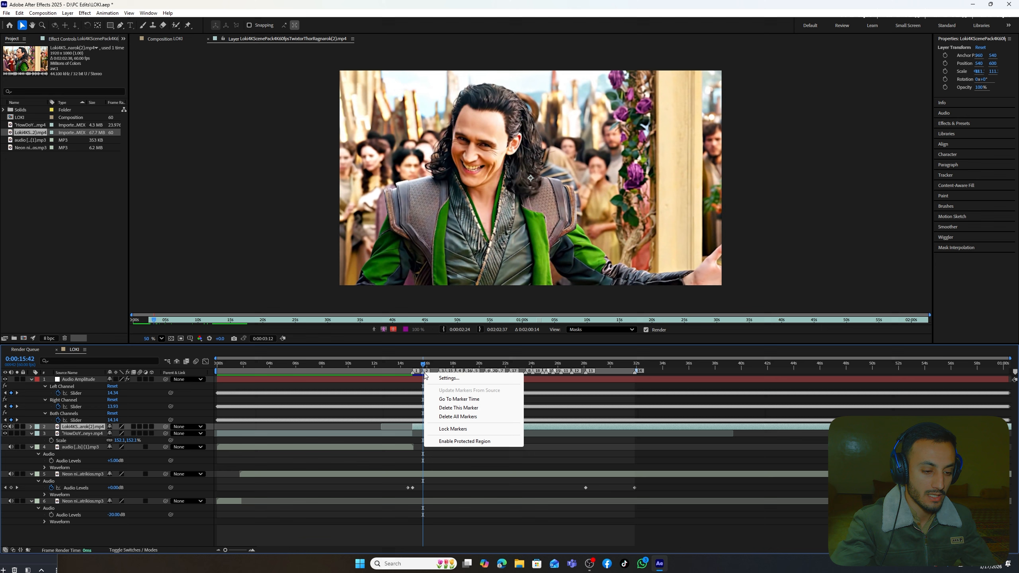
left_click(460, 399)
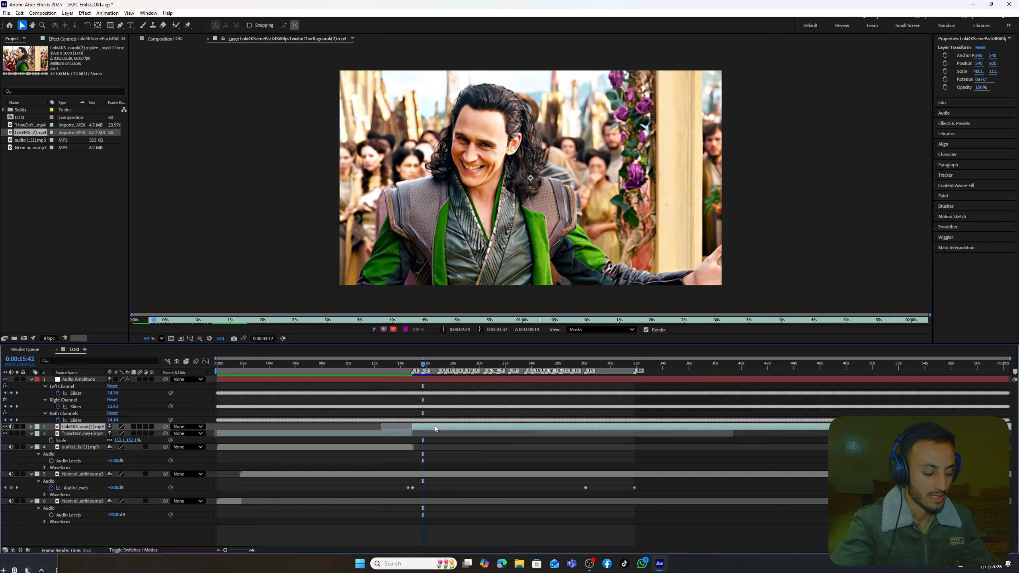
key("ctrl+shift+d")
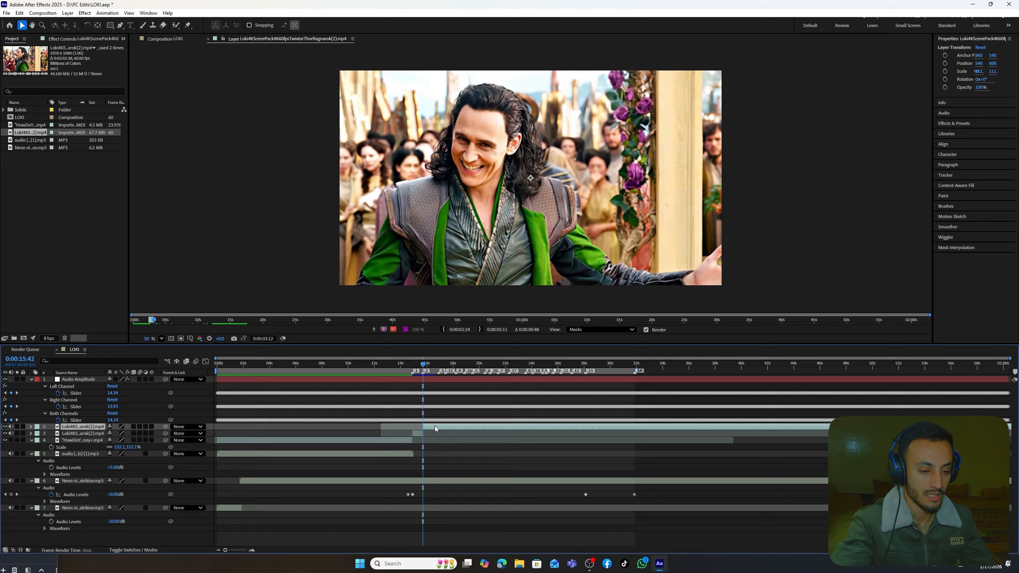
Open the new segment after the split in the Layer viewer and set its In point to 0:00:04:29.
left_click(168, 40)
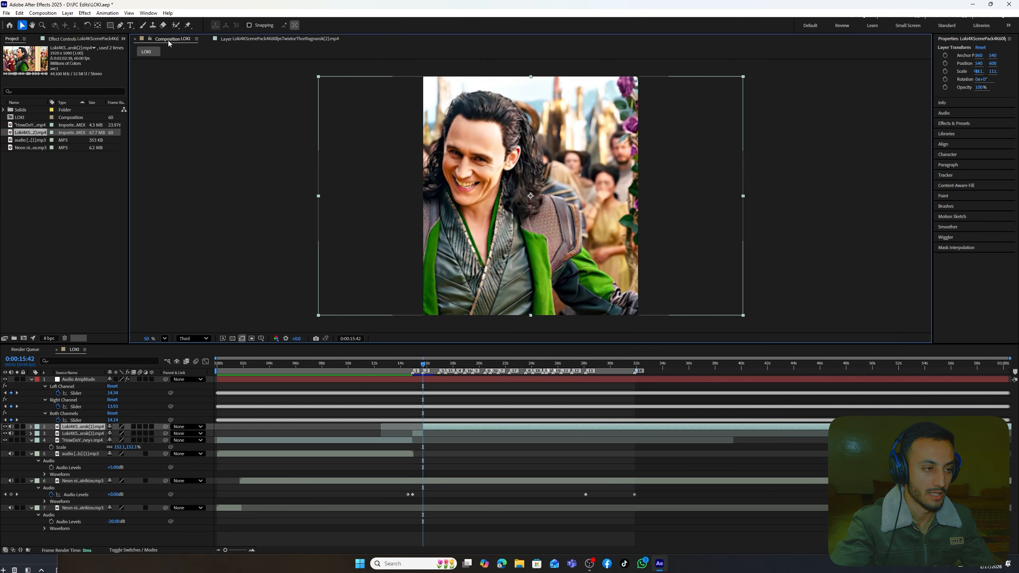
left_click(240, 40)
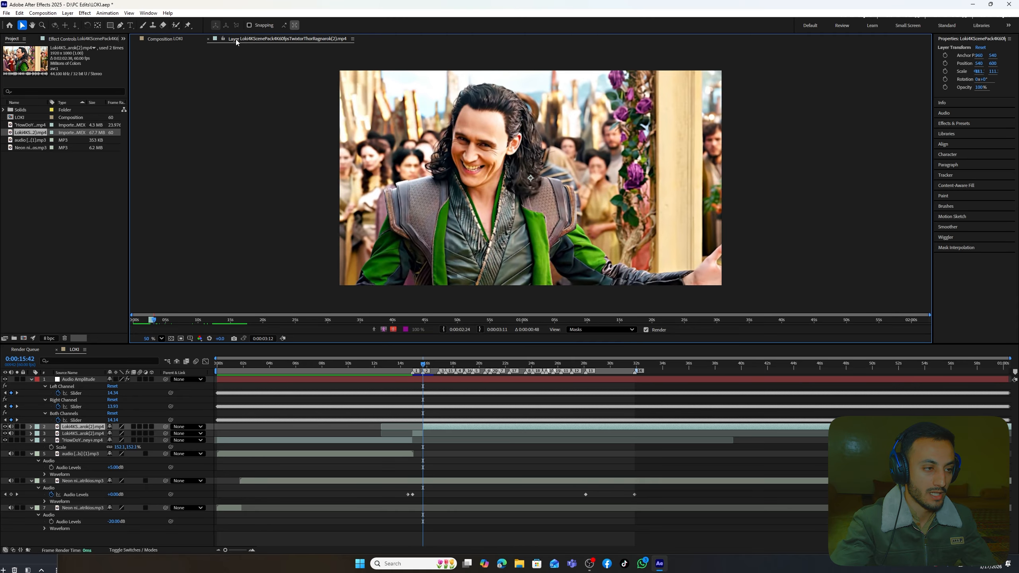
left_click(164, 40)
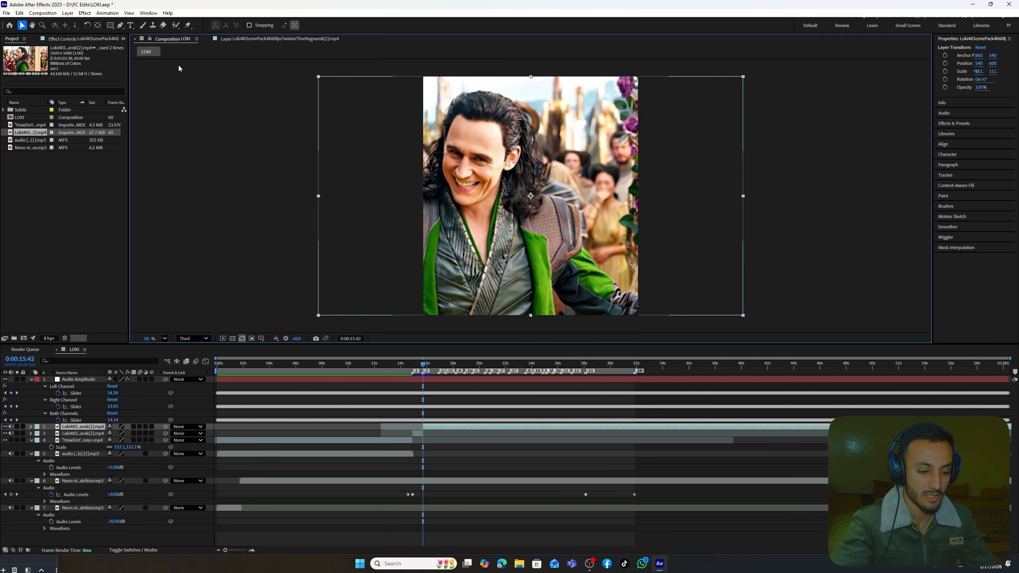
double_click(434, 427)
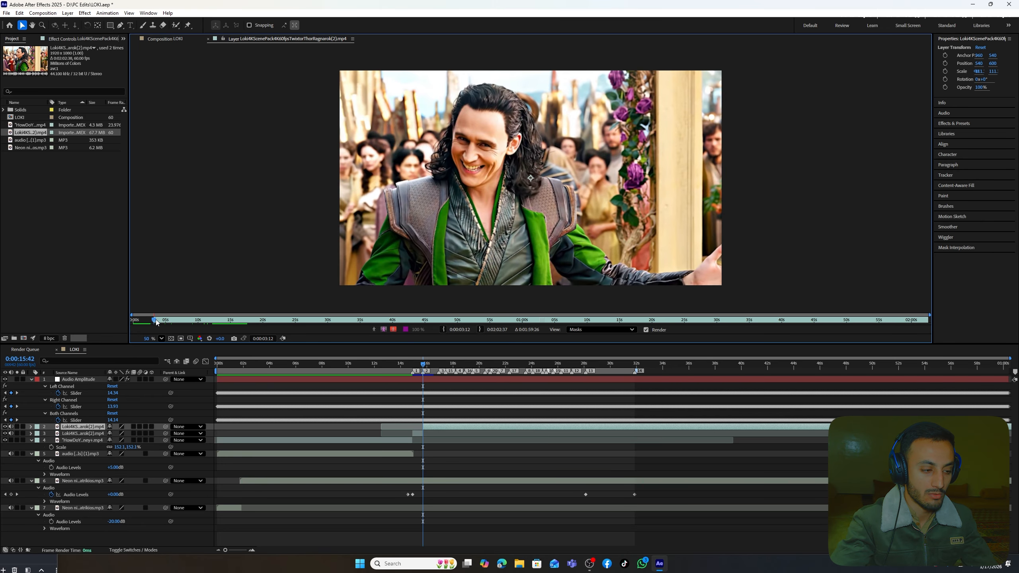
mouse_move(156, 322)
left_mouse_down()
mouse_move(178, 323)
mouse_move(160, 324)
left_mouse_up()
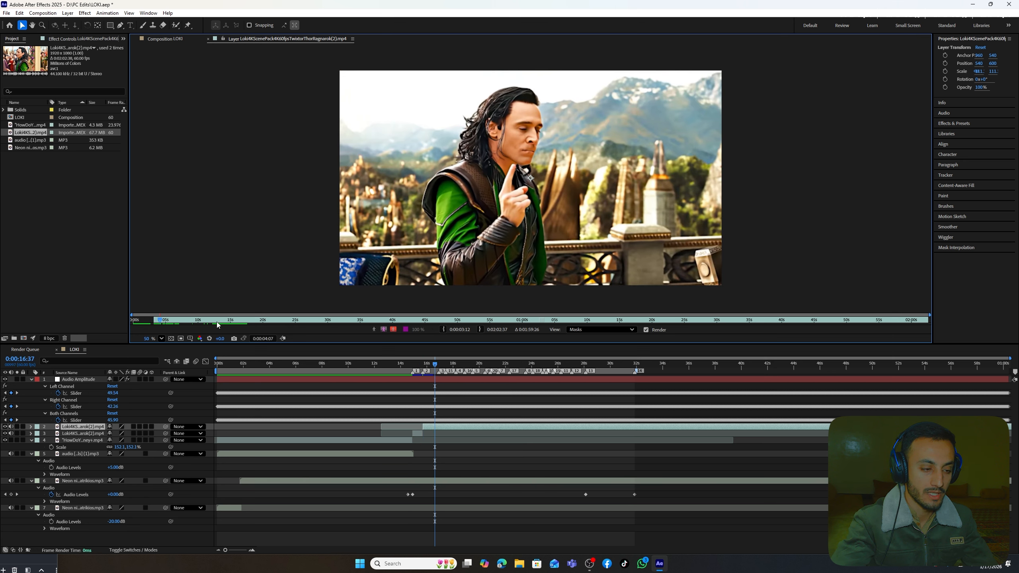
left_click(162, 322)
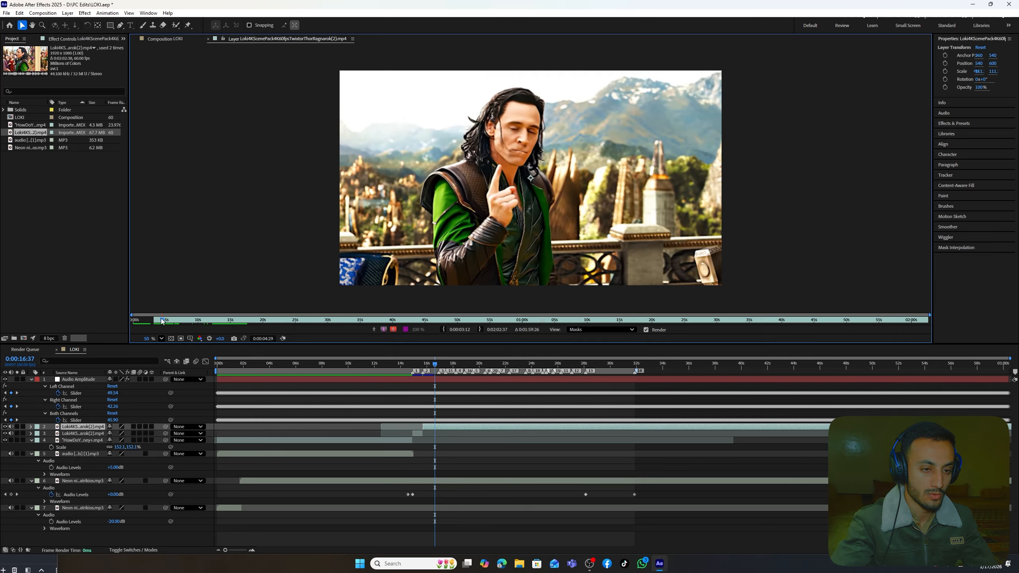
left_click_drag(162, 322, 162, 322)
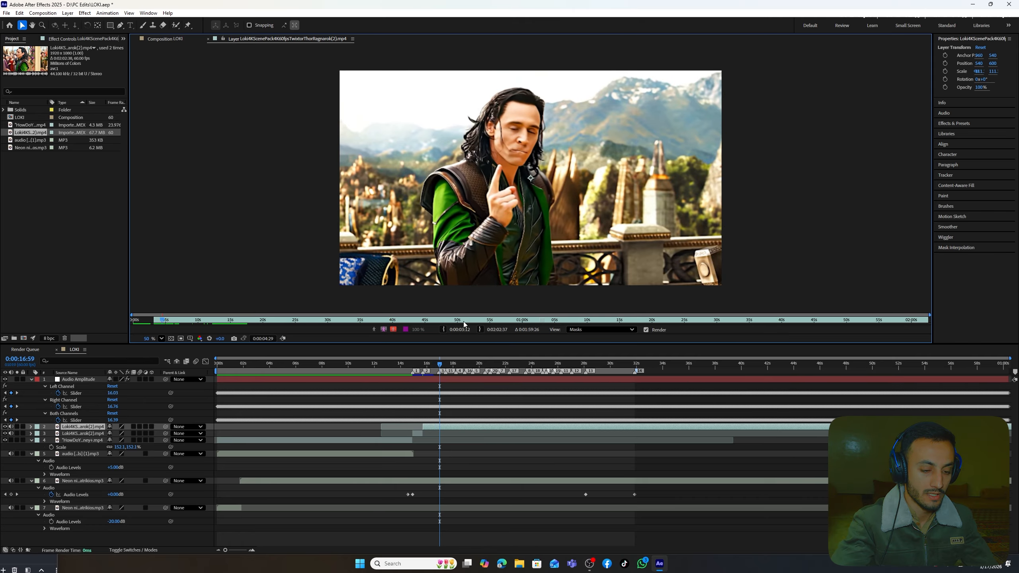
left_click(444, 329)
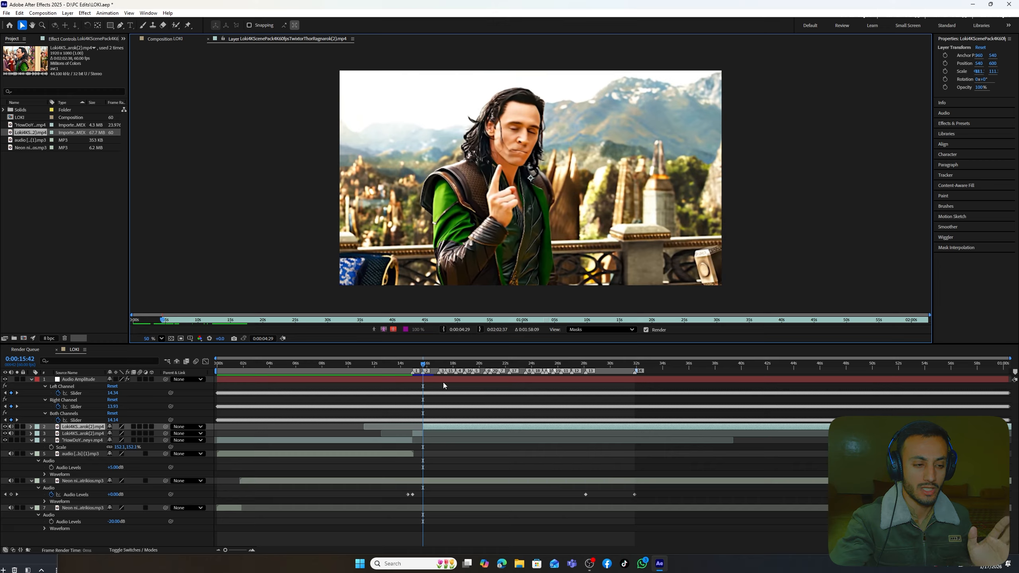
Go to the next beat marker at 0:00:16:55 and split the scene pack segment there.
mouse_move(440, 395)
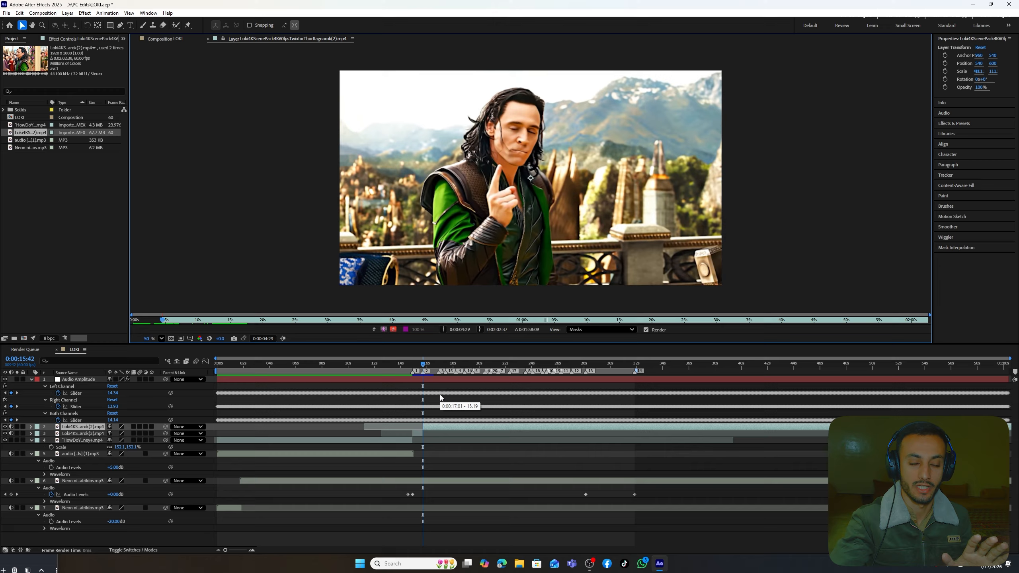
right_click(438, 372)
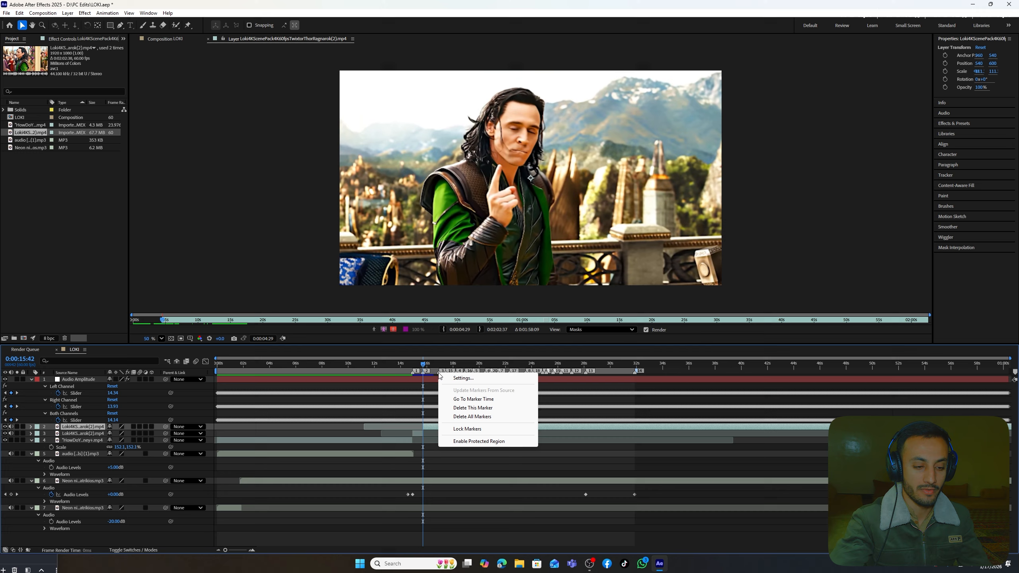
left_click(470, 399)
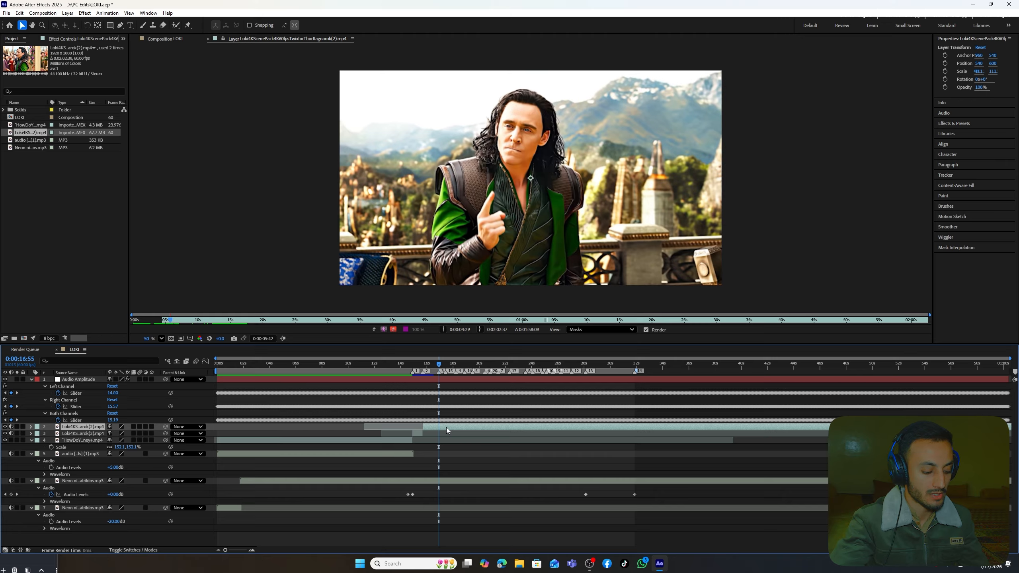
key("ctrl+shift+d")
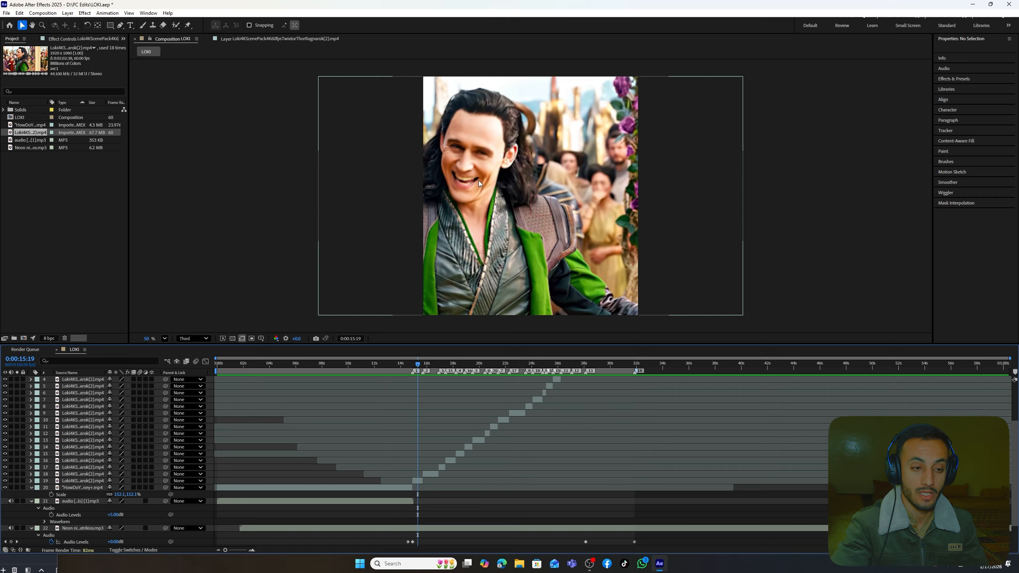
Reframe the first scene pack clip (layer 19) at 0:00:15:26 by setting its horizontal Position to 787.
left_click(419, 479)
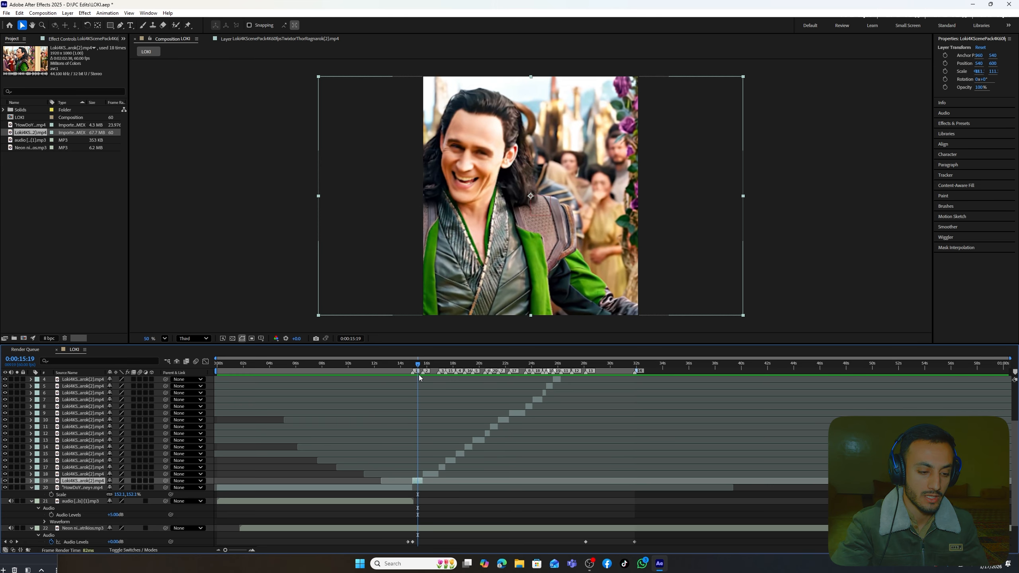
left_click_drag(419, 378, 420, 378)
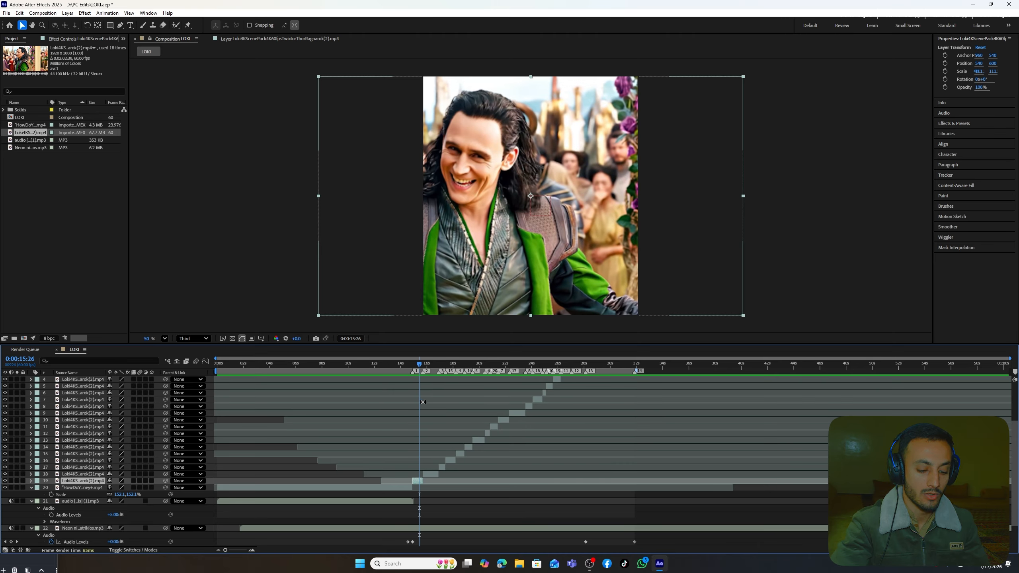
key("p")
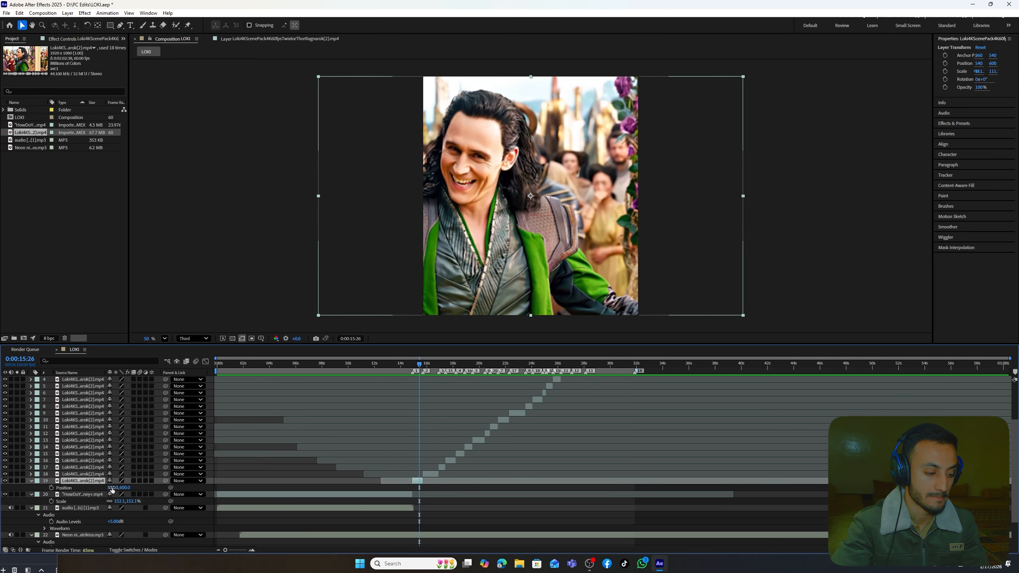
left_click_drag(111, 487, 209, 488)
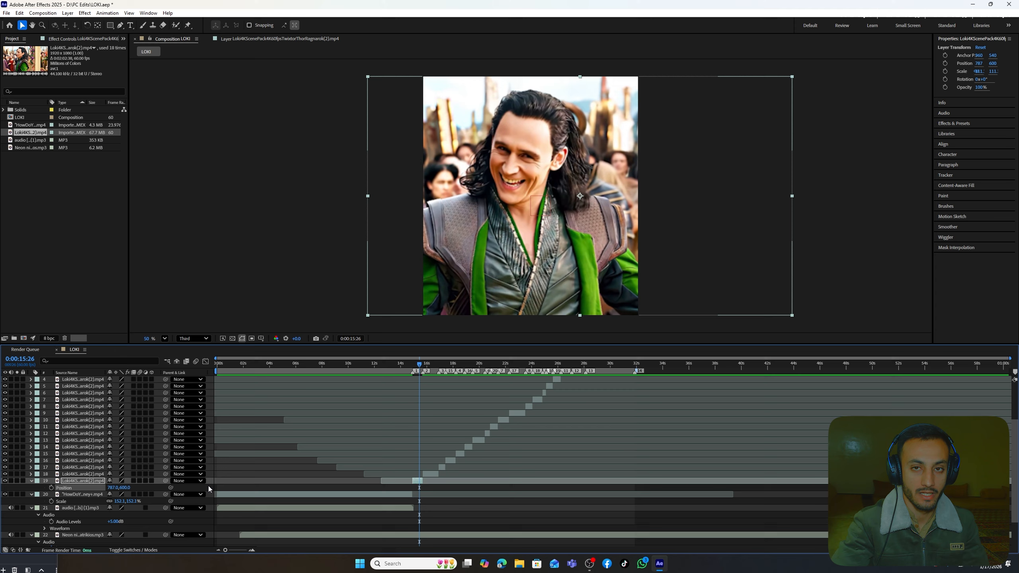
Reframe the second scene pack clip (layer 18) at 0:00:16:37 by setting its horizontal Position to 601.
left_click_drag(419, 365, 434, 393)
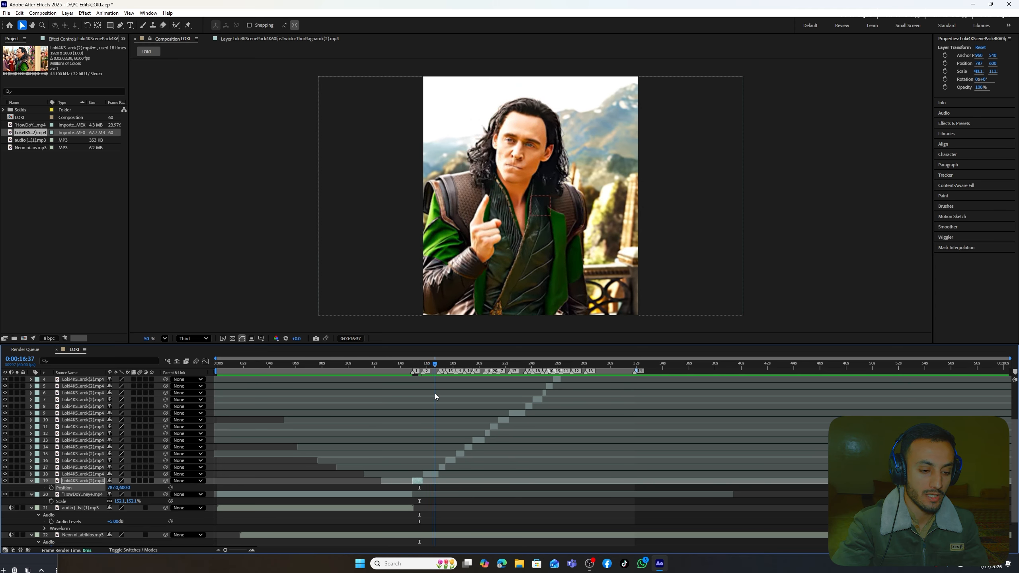
left_click(433, 476)
key("p")
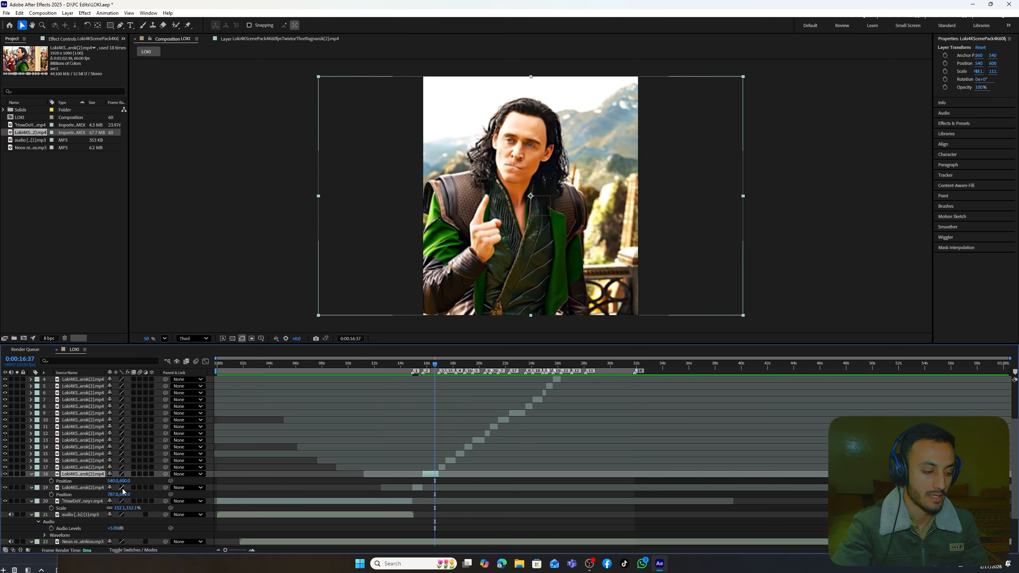
left_click_drag(114, 481, 139, 480)
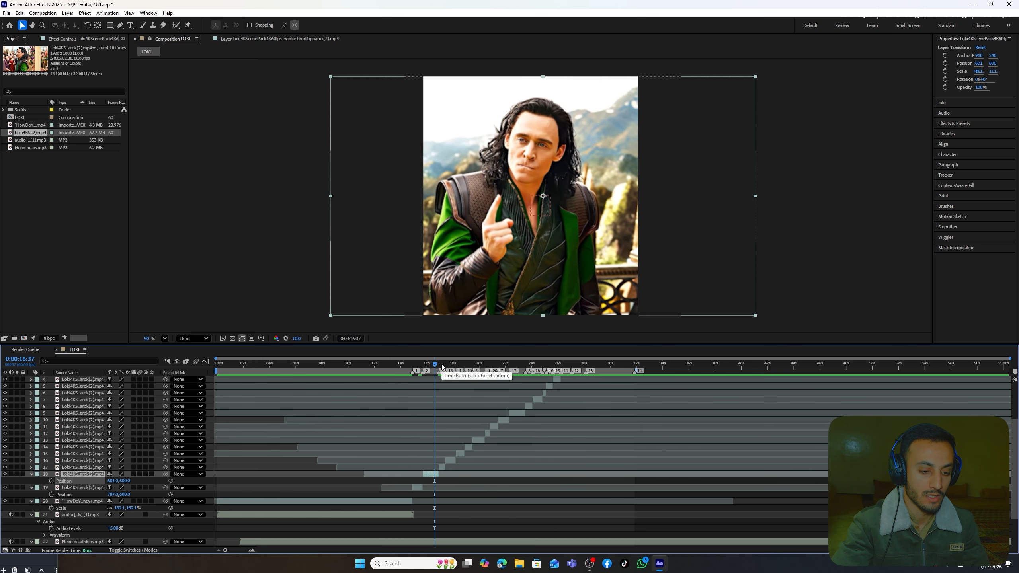
Reframe the clips on layers 17 and 16 by setting their horizontal Positions to 220 and 293.
left_click(442, 365)
left_click(442, 468)
key("p")
left_click_drag(113, 474, 207, 428)
left_click(451, 365)
left_click(451, 461)
key("p")
Reframe the clips on layers 15, 14 and 13 by setting their horizontal Positions to 682, 606 and 216.
left_click(460, 365)
left_click(460, 455)
key("p")
left_click(468, 365)
left_click(468, 447)
key("p")
key("p")
Reframe the clips on layers 12, 11 and 10 by setting their horizontal Positions to 551, 468 and 777.
left_click(488, 365)
left_click(489, 434)
key("p")
left_click(495, 365)
left_click(495, 427)
key("p")
left_click(506, 364)
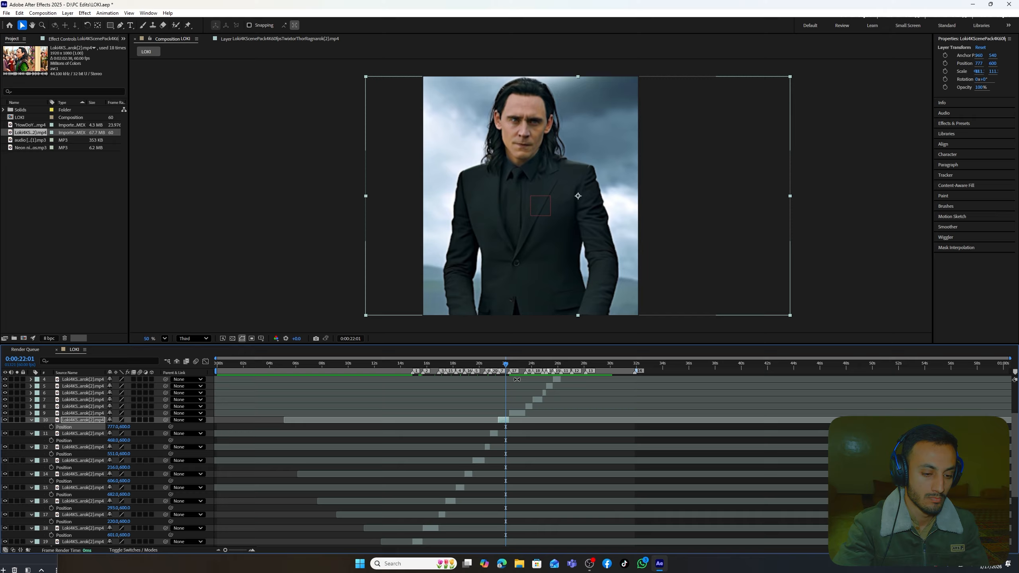
Reframe the clips on layers 9 and 8 by setting their horizontal Positions to 405 and 967.
left_click(522, 364)
left_click(518, 413)
key("p")
left_click_drag(114, 420, 59, 420)
left_click(529, 365)
left_click(529, 407)
left_click_drag(123, 414, 285, 413)
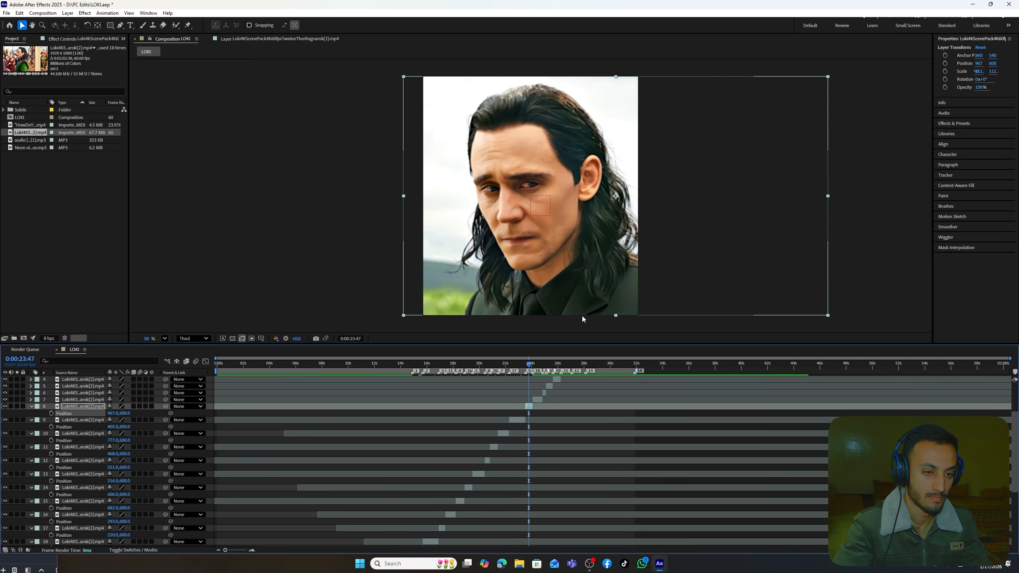
Reframe the clips on layers 7 and 6 by setting their horizontal Positions to 553 and 726.
left_click(538, 364)
left_click(537, 399)
key("p")
mouse_move(113, 406)
left_mouse_down()
mouse_move(186, 401)
mouse_move(121, 393)
left_mouse_up()
left_click(545, 365)
left_click(544, 393)
key("p")
Adjust the horizontal Position of the clips on layers 5 and 4 to center Loki, using 525 for layer 4.
left_click(552, 365)
left_click(550, 387)
key("p")
left_click(558, 365)
left_click(557, 380)
key("p")
Reframe the last two scene pack clips (layers 3 and 2) by adjusting their horizontal Position.
scroll(608, 447, "up", 1)
left_click(566, 365)
left_click(566, 434)
key("p")
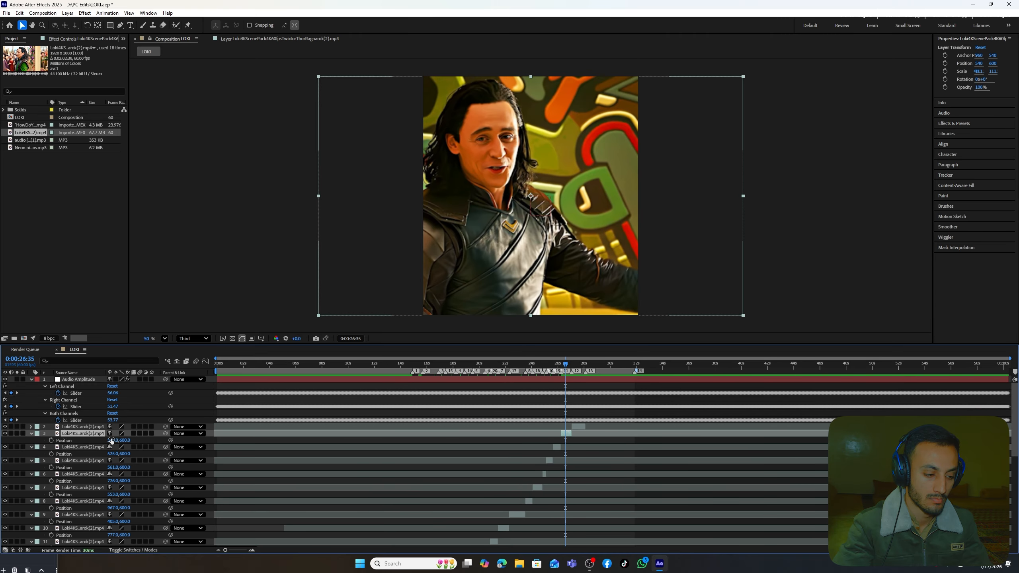
left_click_drag(112, 441, 202, 441)
left_click(582, 365)
left_click(580, 427)
key("p")
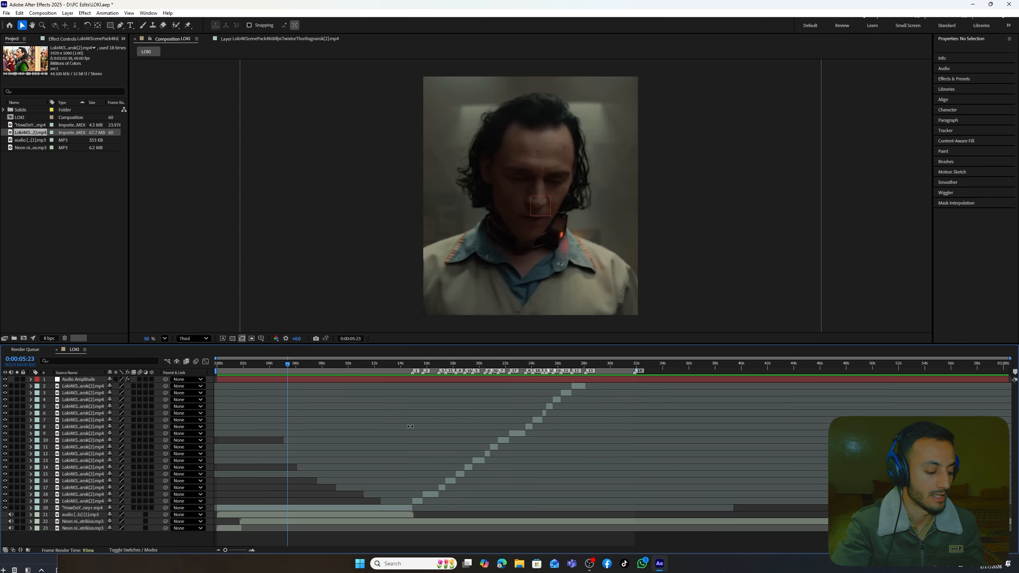
Pre-compose the intro video and its vocals audio together as Pre-comp 1, moving all attributes and adjusting the duration to the selected layers.
left_click(353, 508)
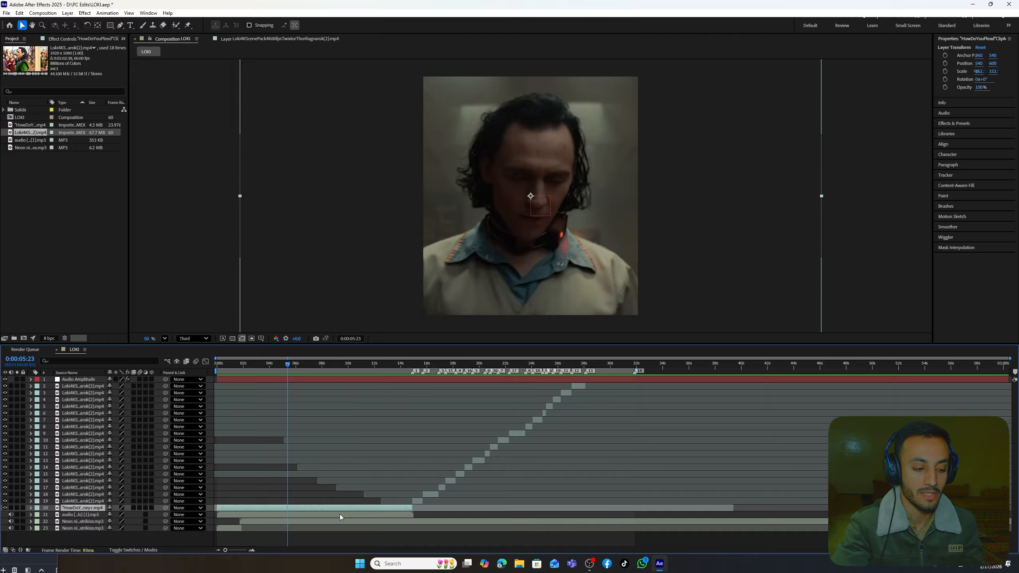
left_click(340, 515)
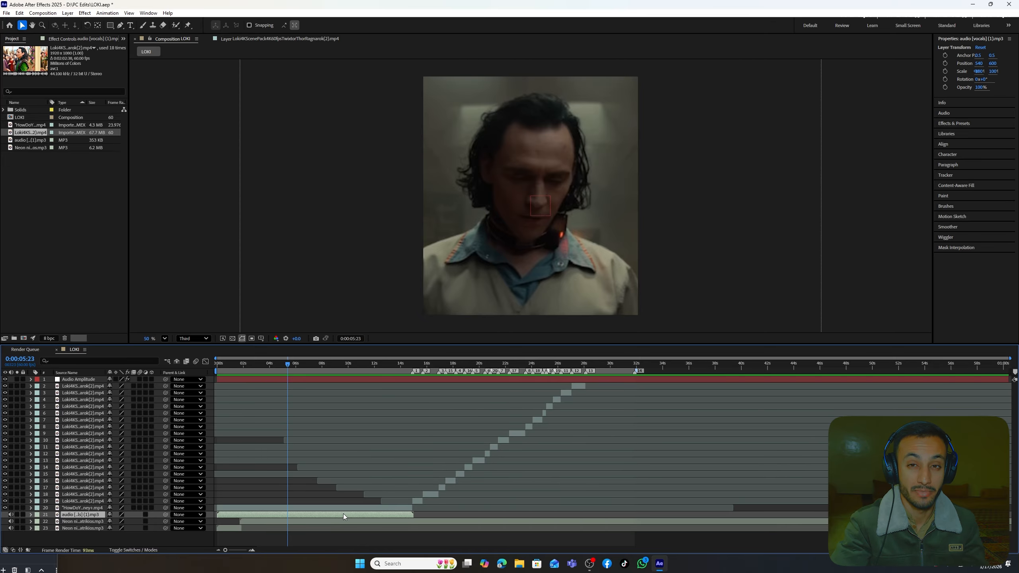
left_click(318, 506, "shift")
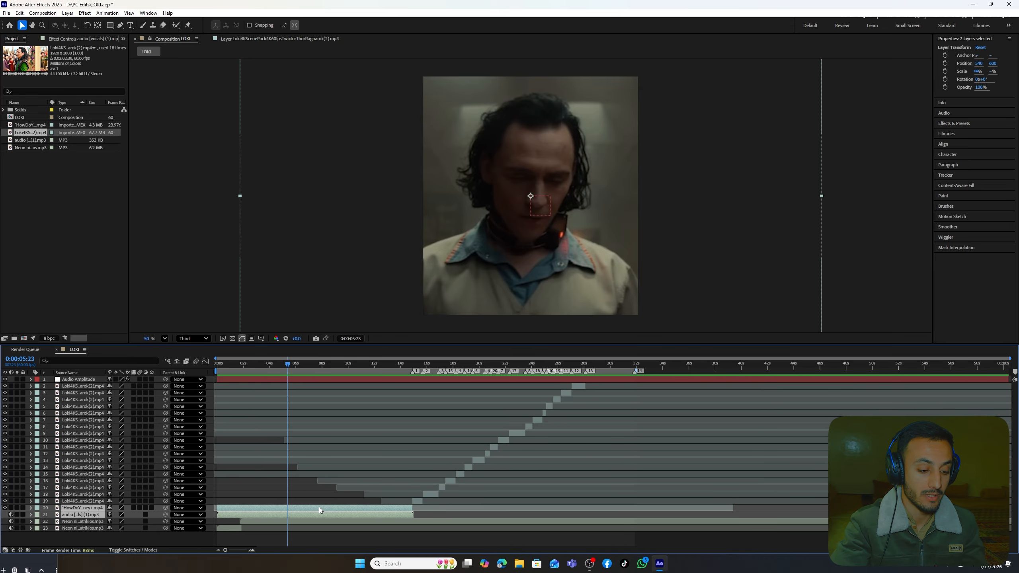
right_click(319, 509)
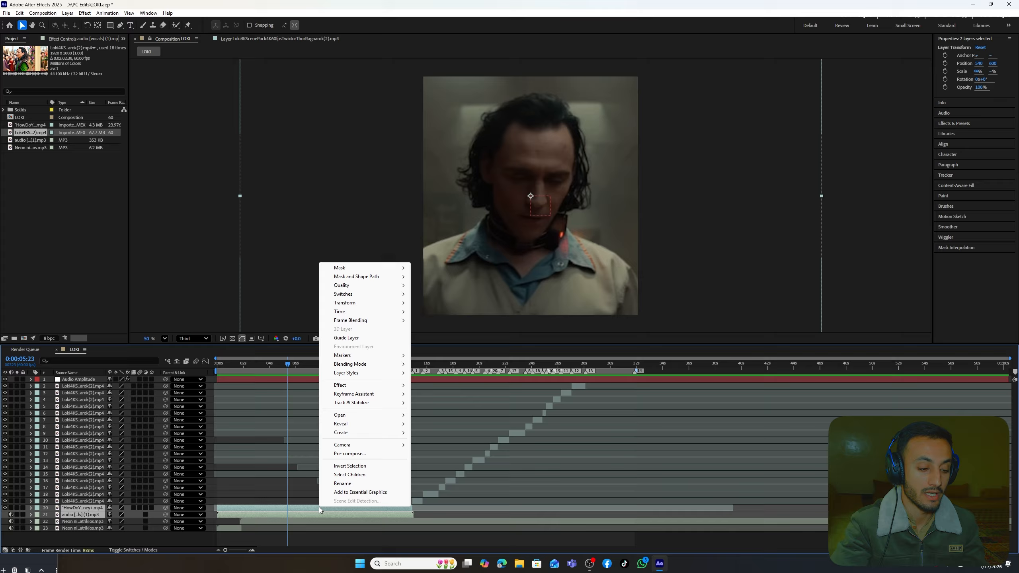
left_click(350, 454)
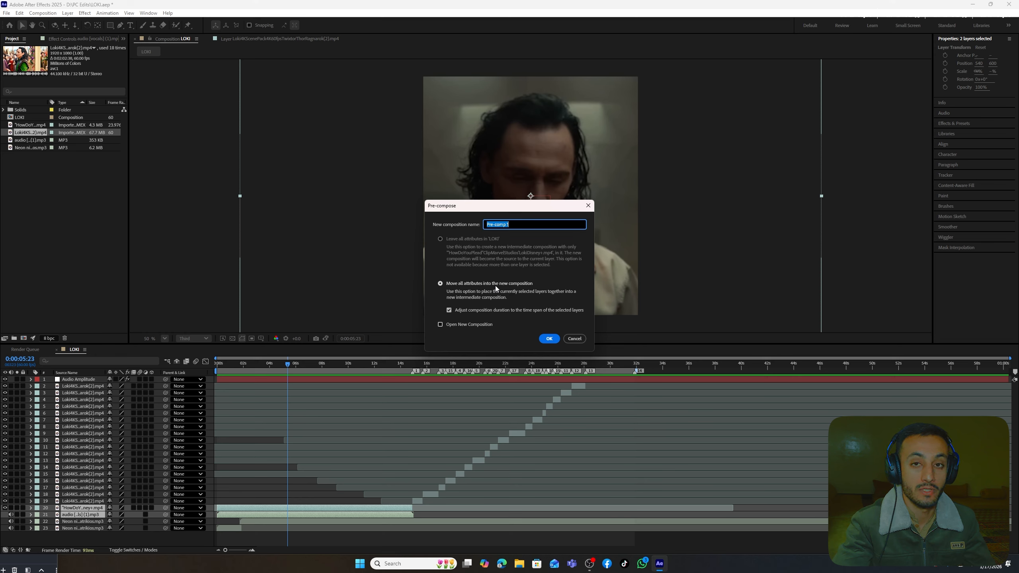
left_click(439, 285)
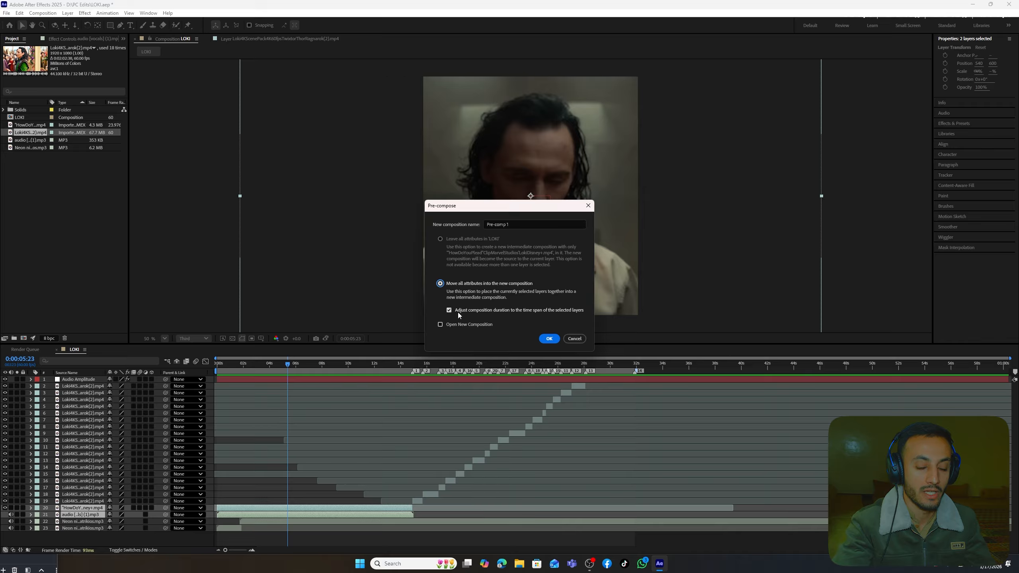
left_click(549, 339)
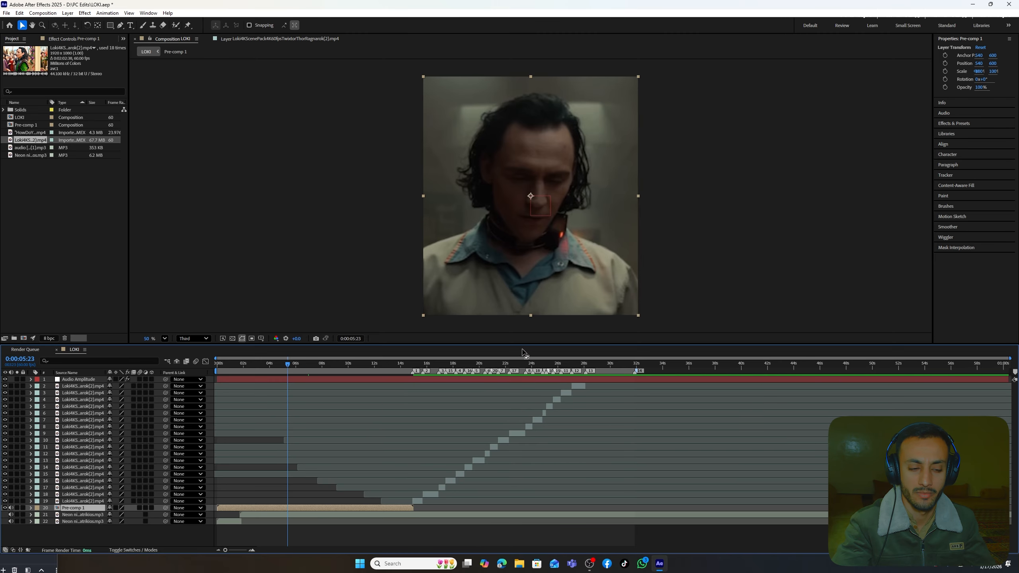
Pre-compose the first scene pack clip (layer 19), moving all attributes into the new composition with its duration matched to the clip.
left_click(423, 426)
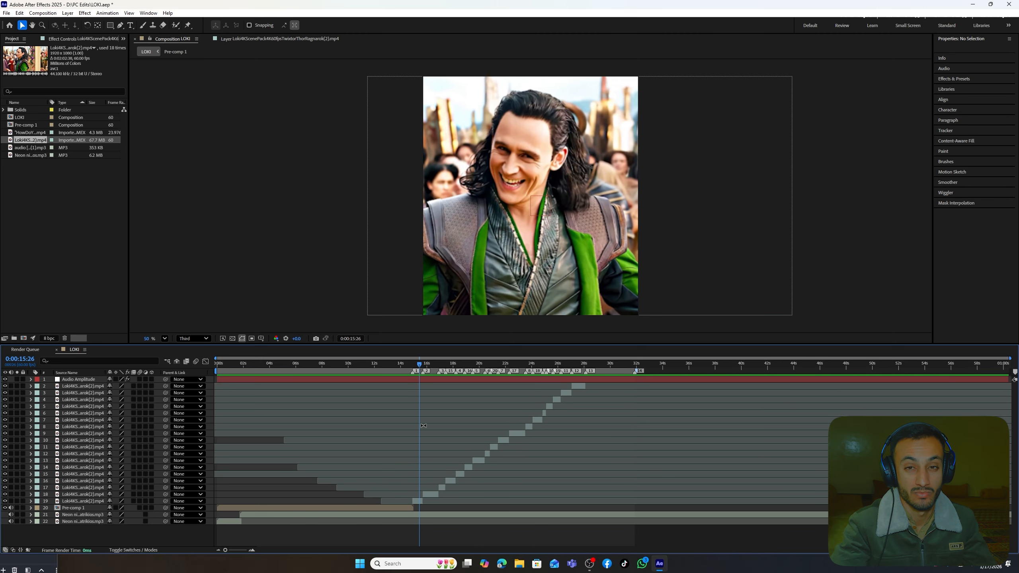
left_click(418, 502)
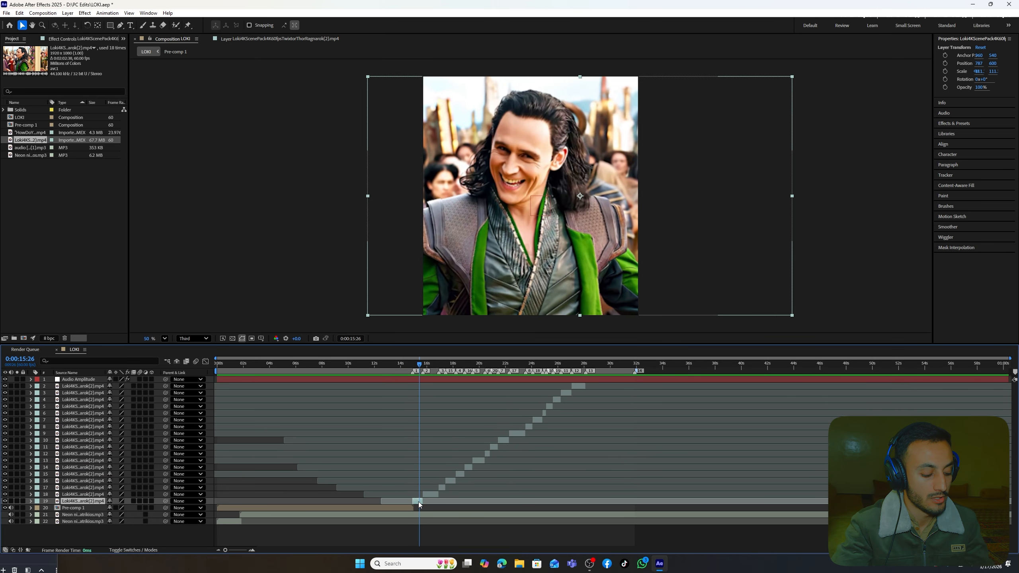
key("ctrl+shift+c")
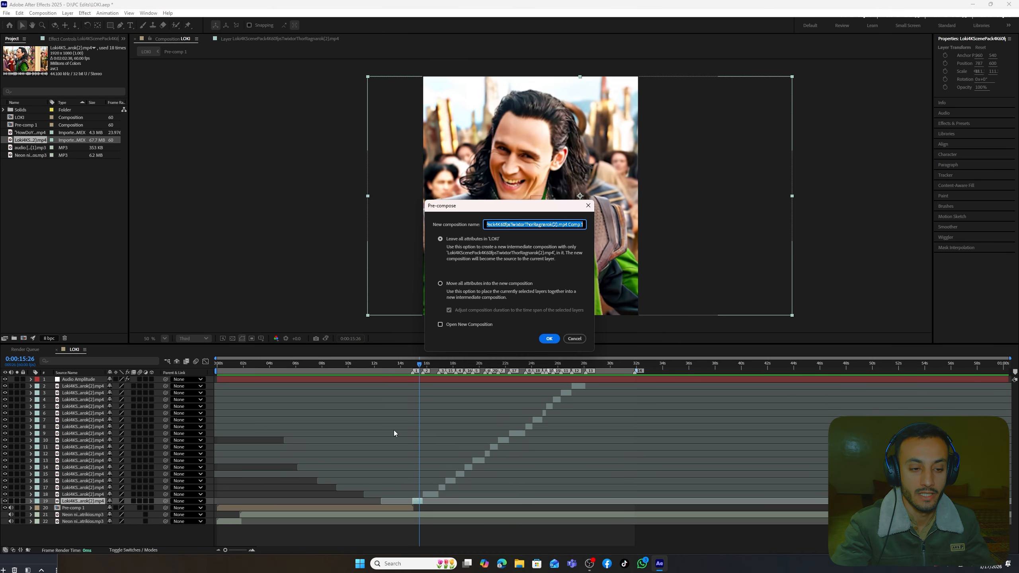
left_click(444, 285)
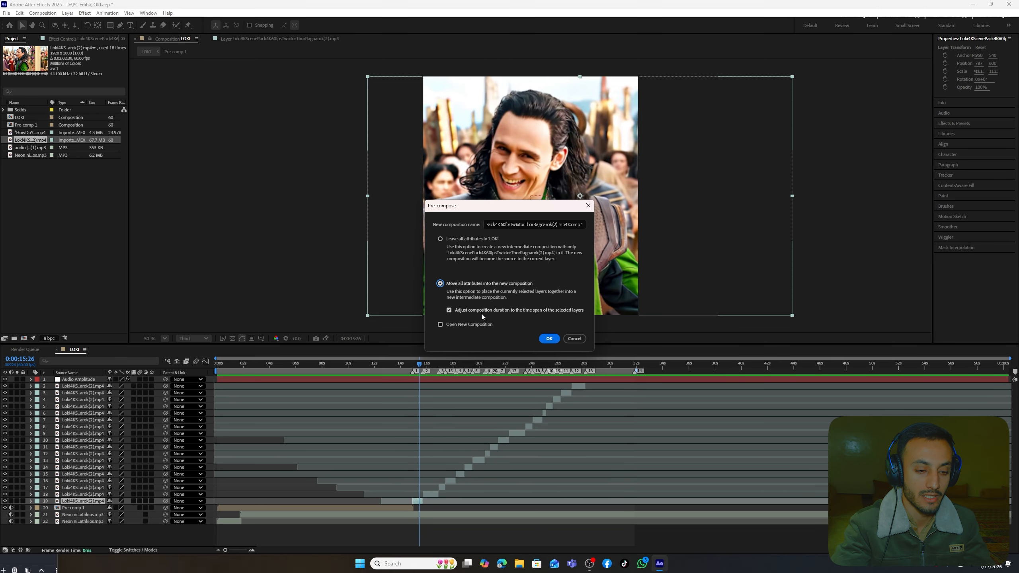
left_click(549, 339)
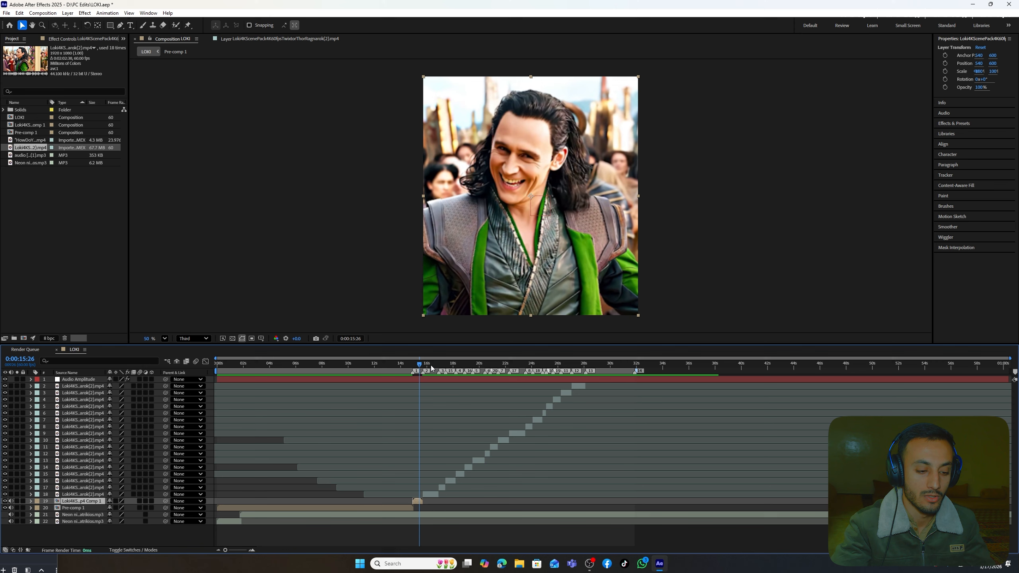
Pre-compose the second scene pack clip (layer 18) with all attributes moved and the duration matched to the clip.
left_click(430, 365)
left_click(435, 494)
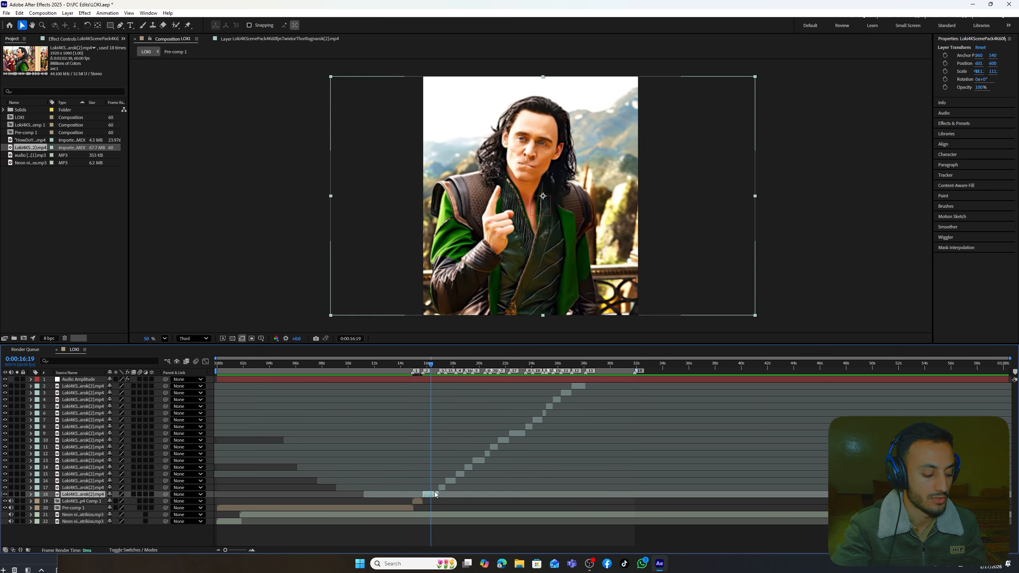
key("ctrl+shift+c")
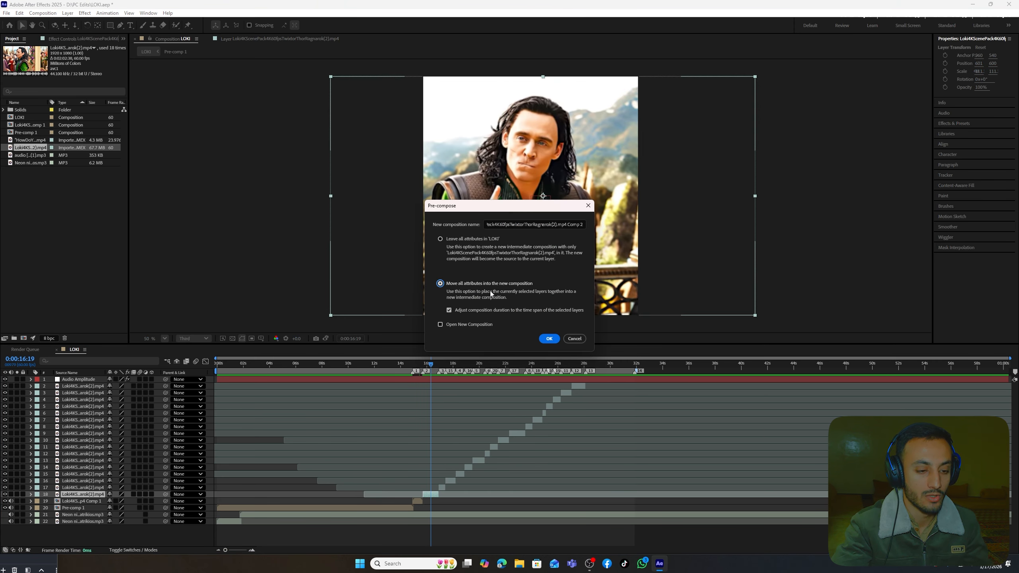
left_click(549, 338)
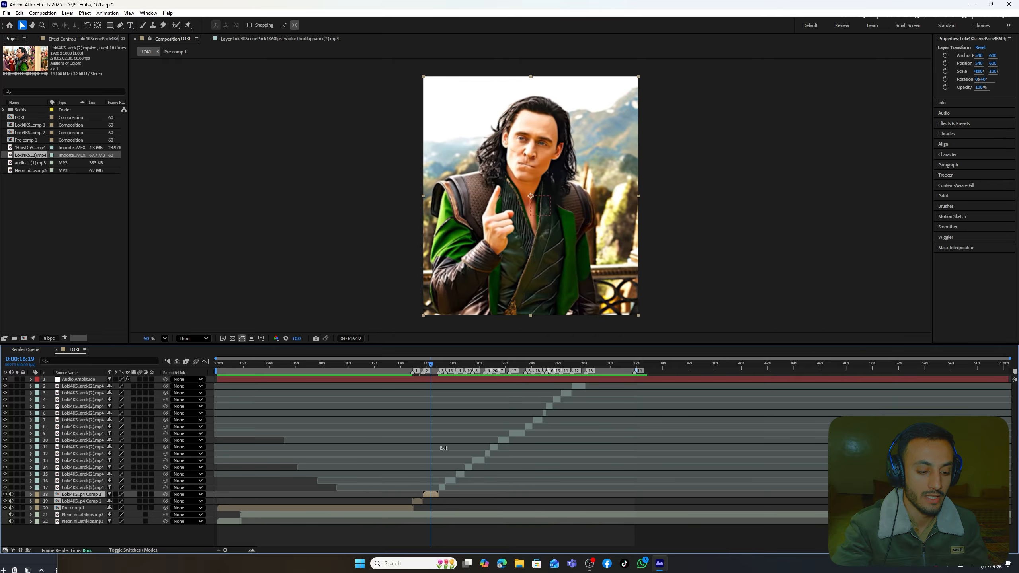
Pre-compose the clips on layers 17, 16, 15 and 14 individually, moving all attributes into each new composition.
left_click(442, 487)
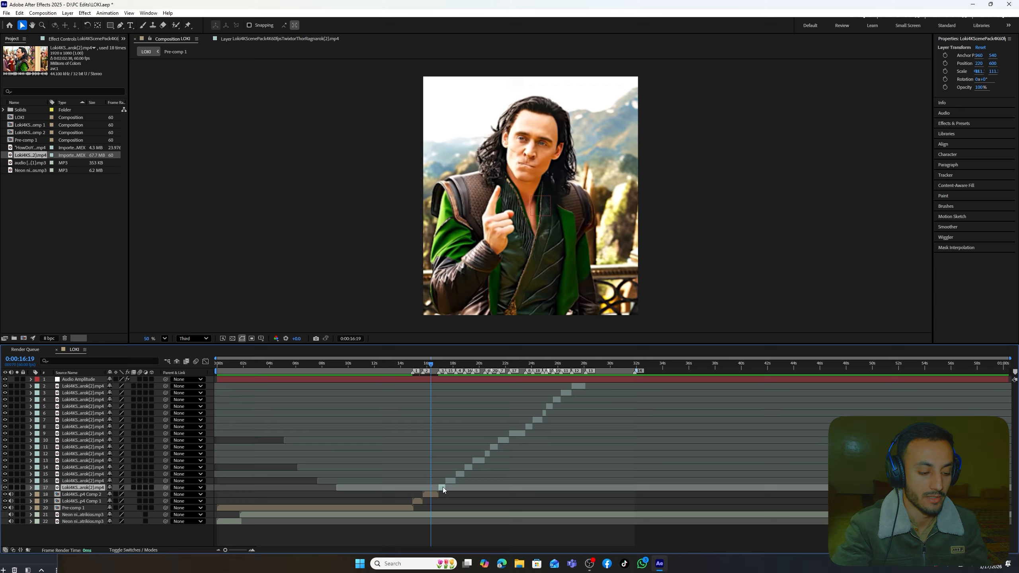
key("ctrl+shift+c")
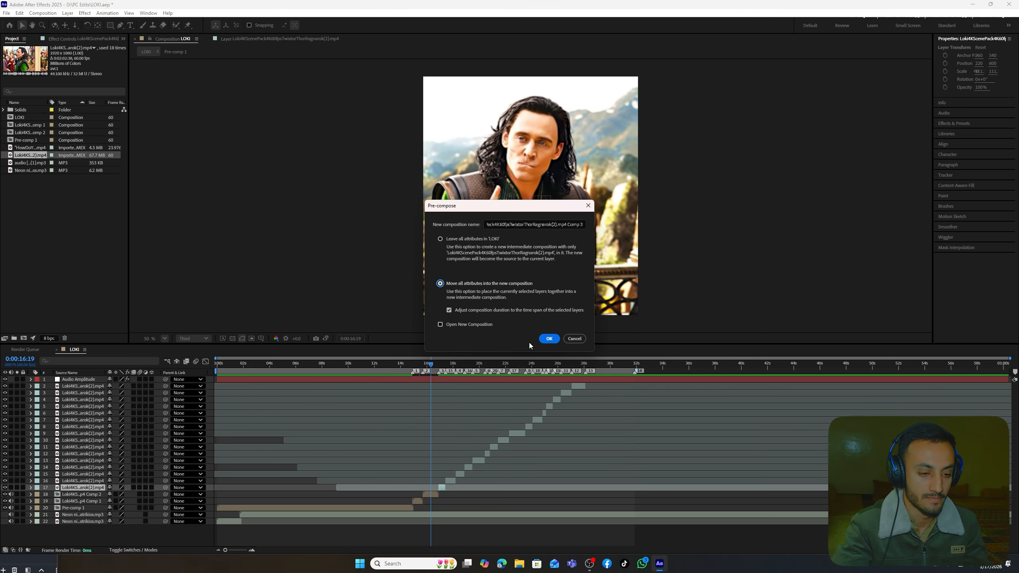
left_click(549, 338)
left_click(451, 481)
key("ctrl+shift+c")
left_click(549, 339)
left_click(460, 474)
key("ctrl+shift+c")
left_click(549, 338)
left_click(468, 467)
key("ctrl+shift+c")
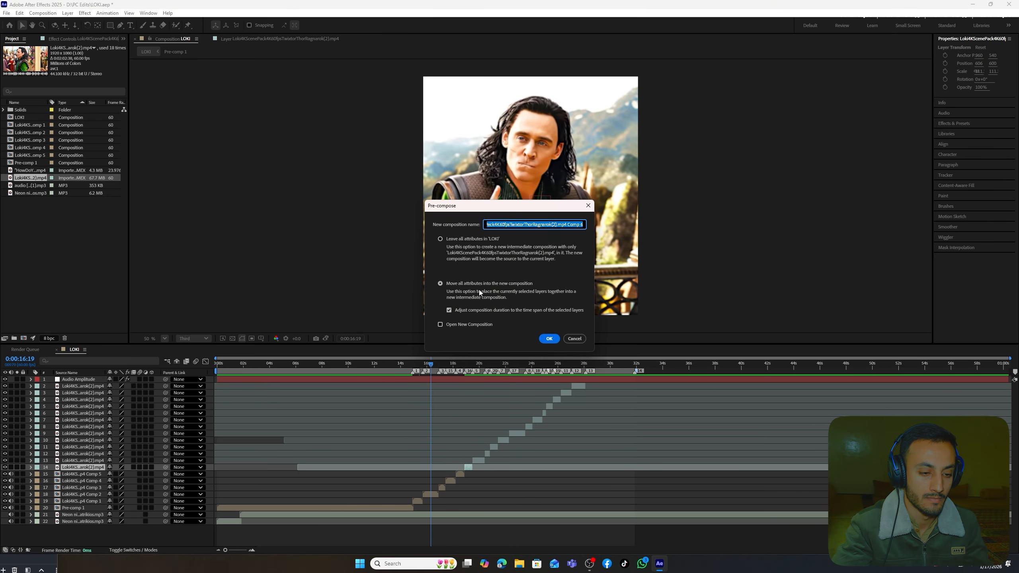
Pre-compose the clips on layers 13 through 9 one by one, moving all attributes into each new composition.
left_click(494, 447)
key("ctrl+shift+c")
left_click(549, 338)
left_click(502, 441)
key("ctrl+shift+c")
left_click(549, 339)
left_click(517, 433)
key("ctrl+shift+c")
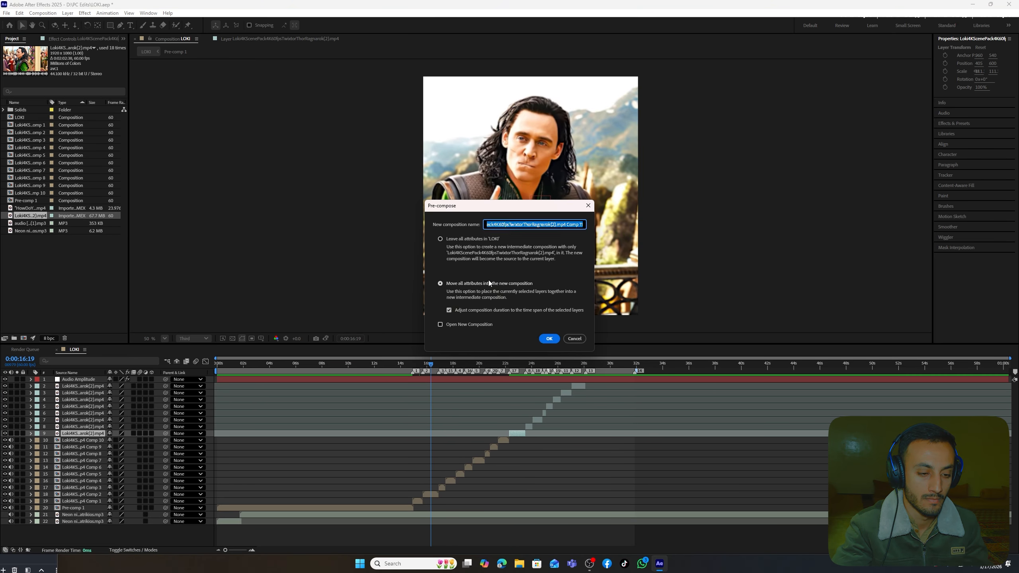
Pre-compose each remaining scene pack clip on layers 8 through 2 separately with all attributes moved, and clear the selection.
left_click(544, 413)
key("ctrl+shift+c")
left_click(497, 283)
left_click(549, 339)
left_click(548, 407)
key("ctrl+shift+c")
left_click(498, 284)
left_click(549, 339)
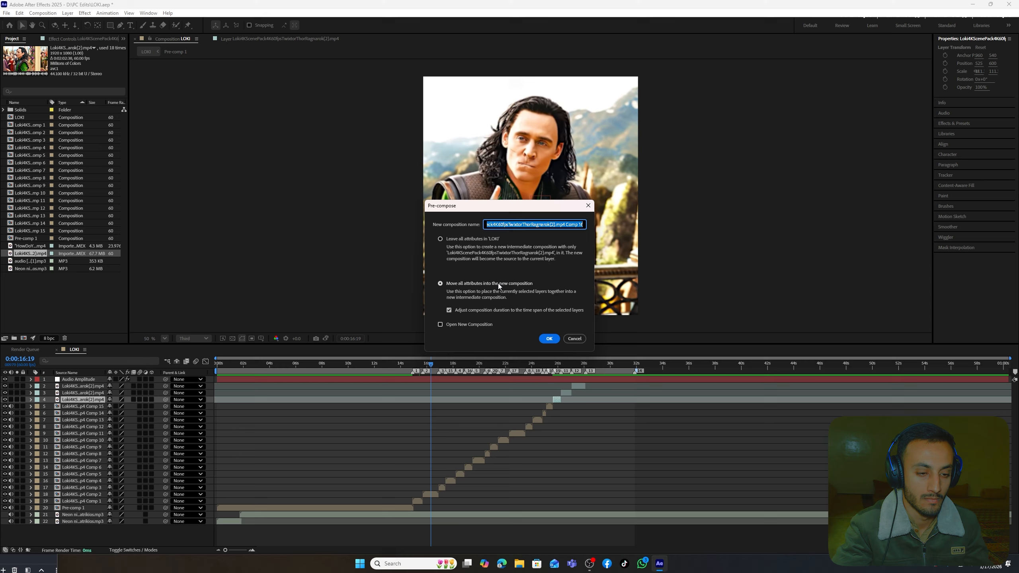
left_click(549, 338)
left_click(565, 469)
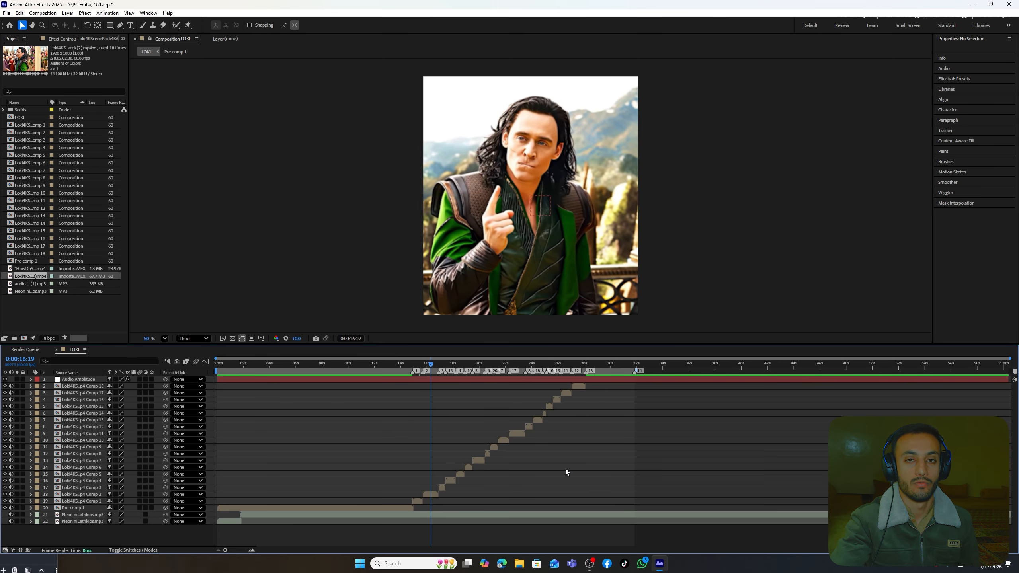
Search the effects for "blurmo" and apply S_BlurMoCurves to Comp 1 (layer 19) with the playhead at its In point, 0:00:14:54.
left_click(400, 364)
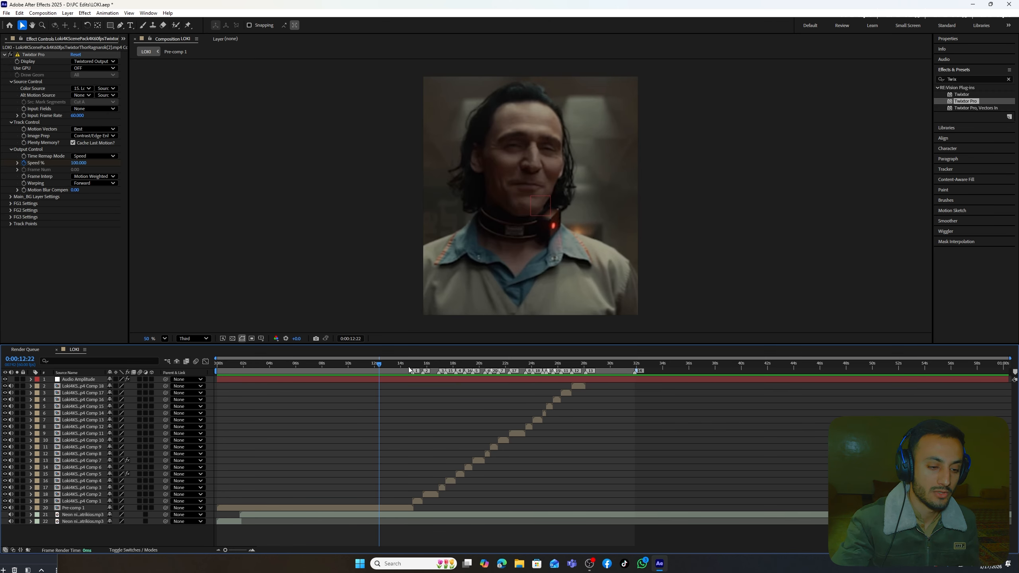
left_click(419, 500)
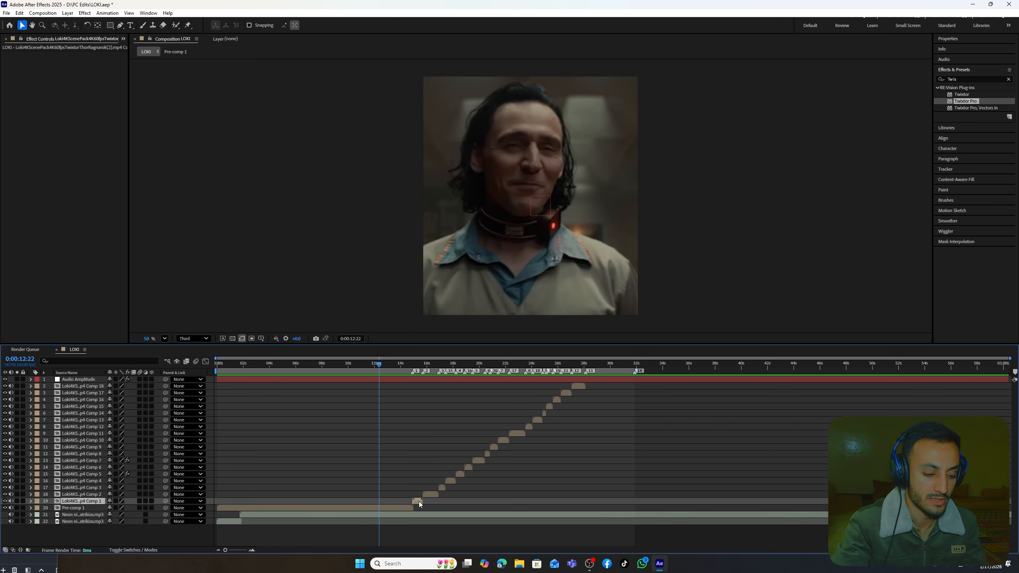
key("i")
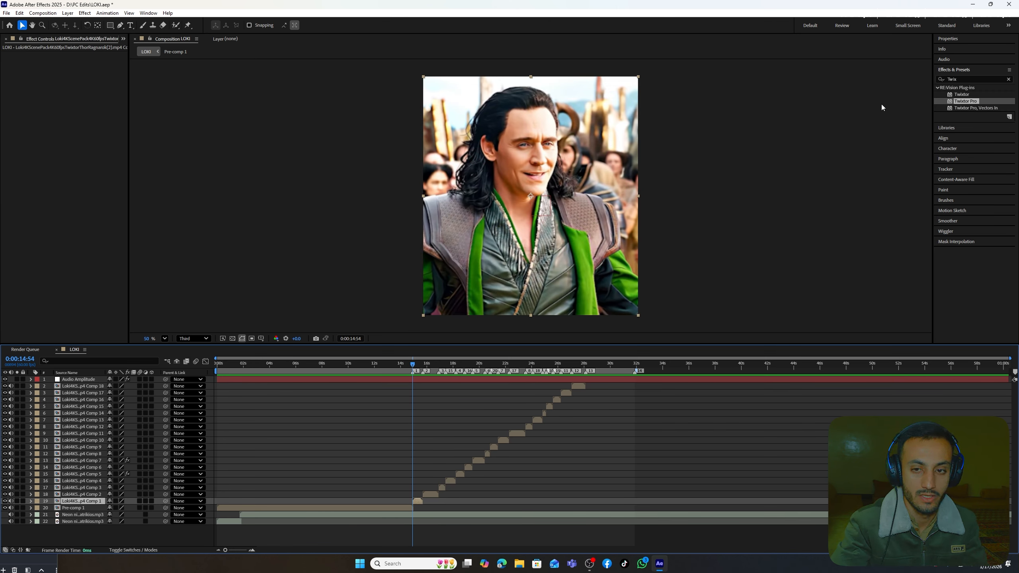
left_click(1009, 80)
left_click(976, 80)
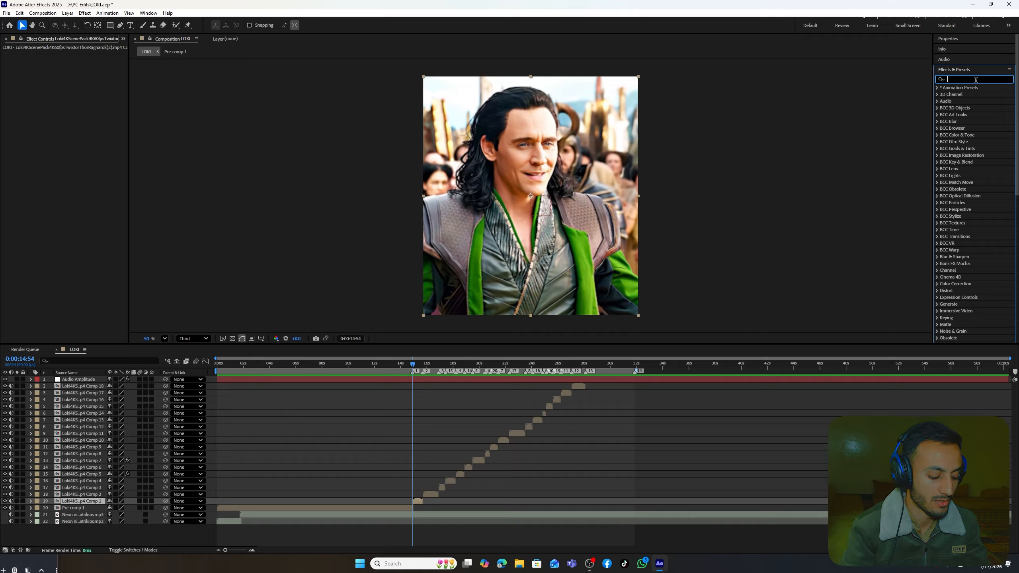
type("blurmo")
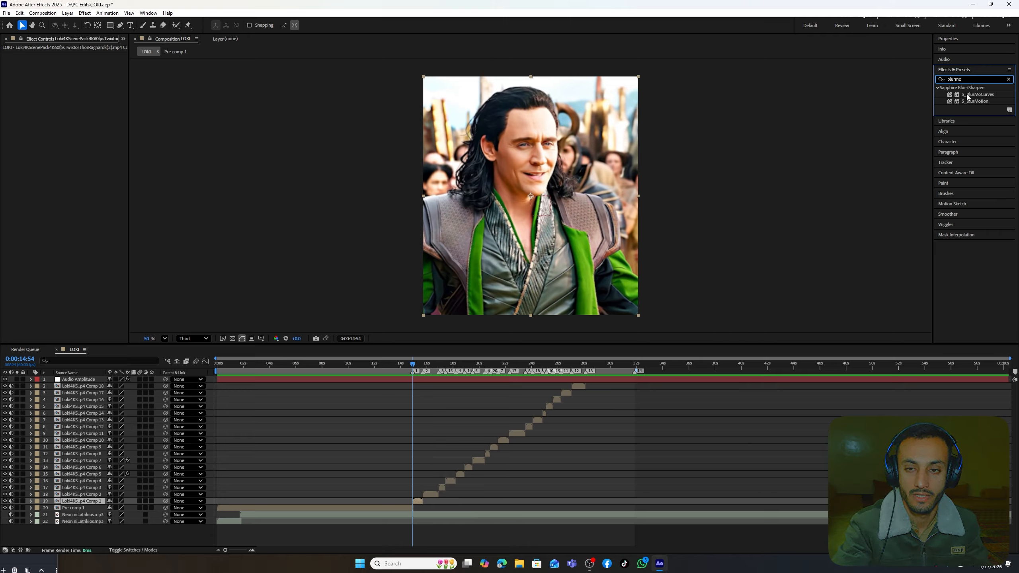
left_click_drag(967, 96, 418, 500)
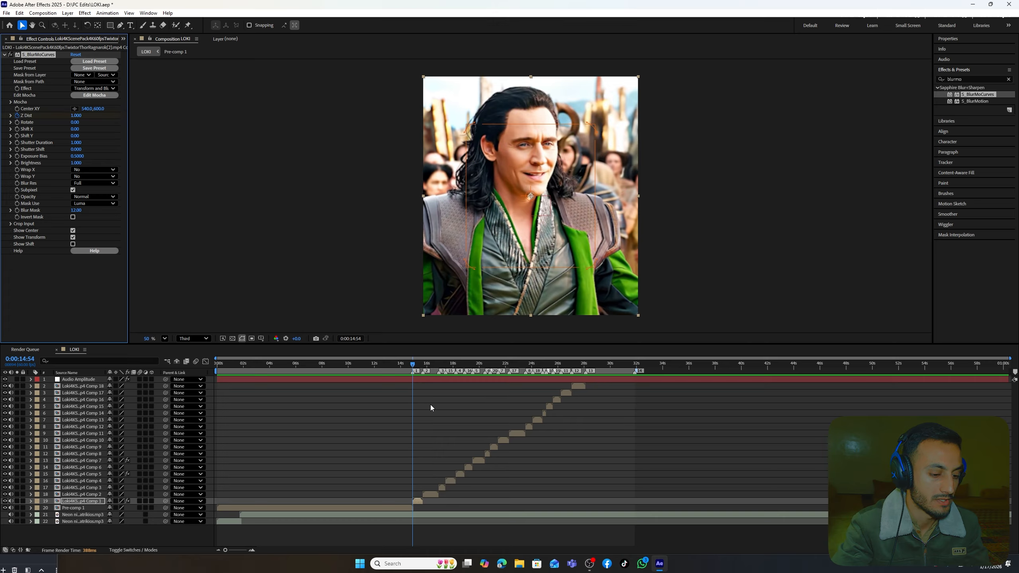
Set a Z Dist keyframe of 0.5 at Comp 1's Out point, 0:00:15:41, and play back the zoom.
key("o")
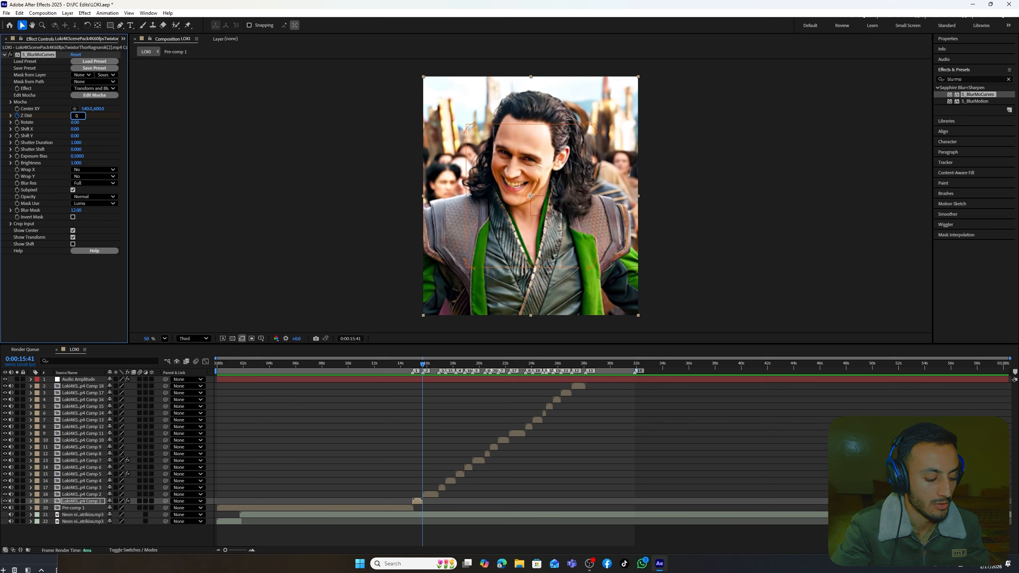
type("00")
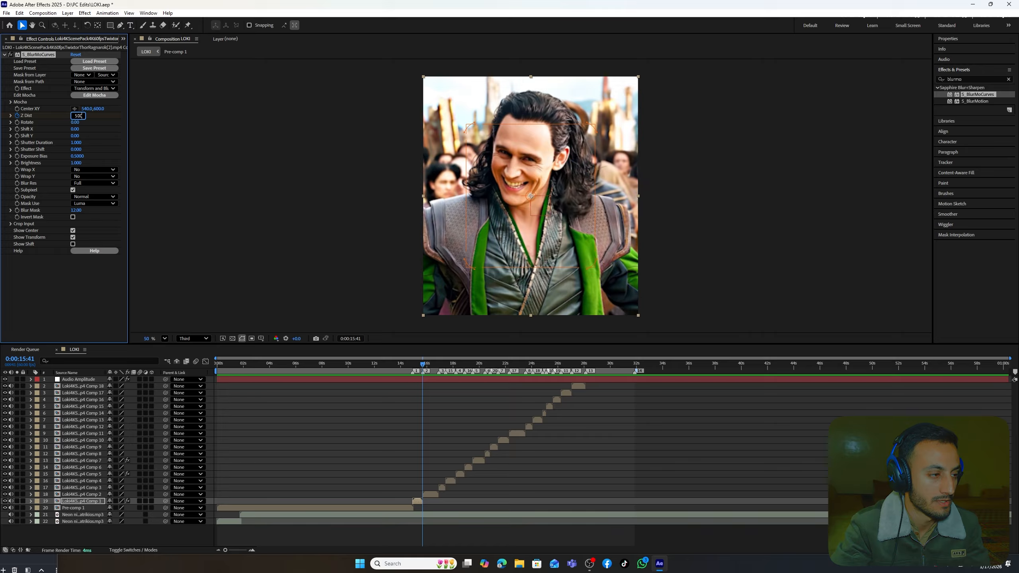
key("Return")
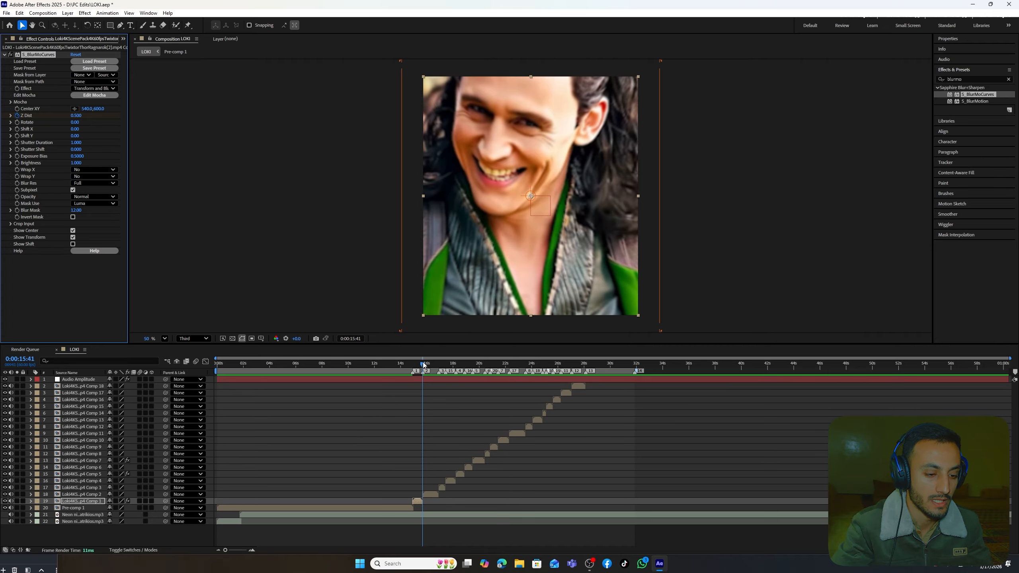
left_click_drag(423, 365, 406, 386)
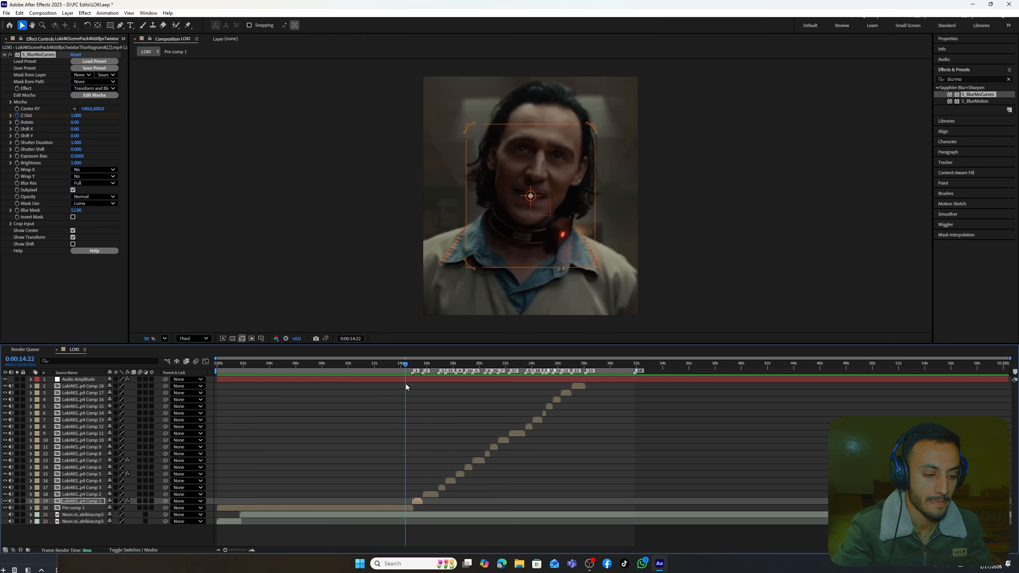
key("space")
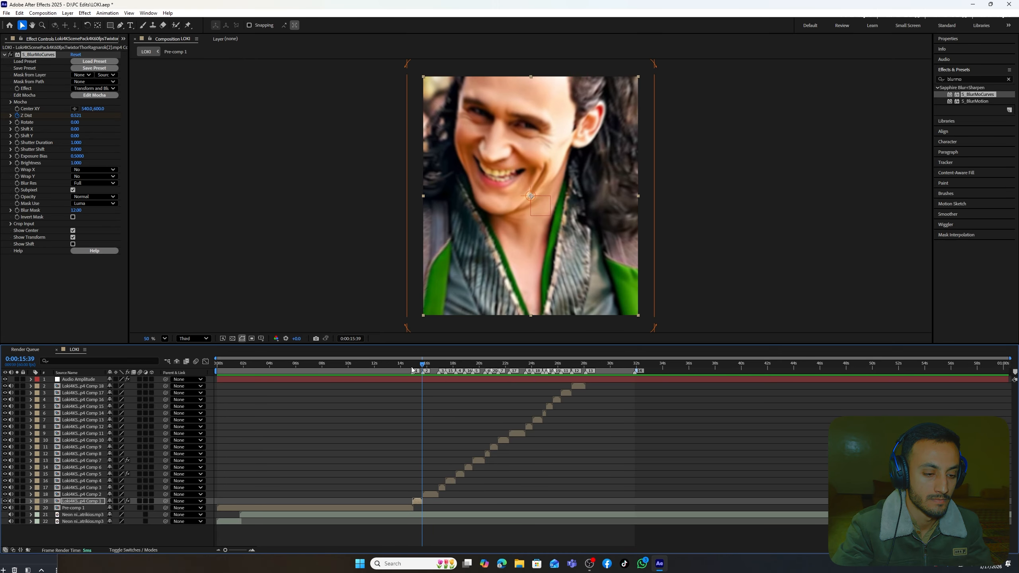
left_click(417, 365)
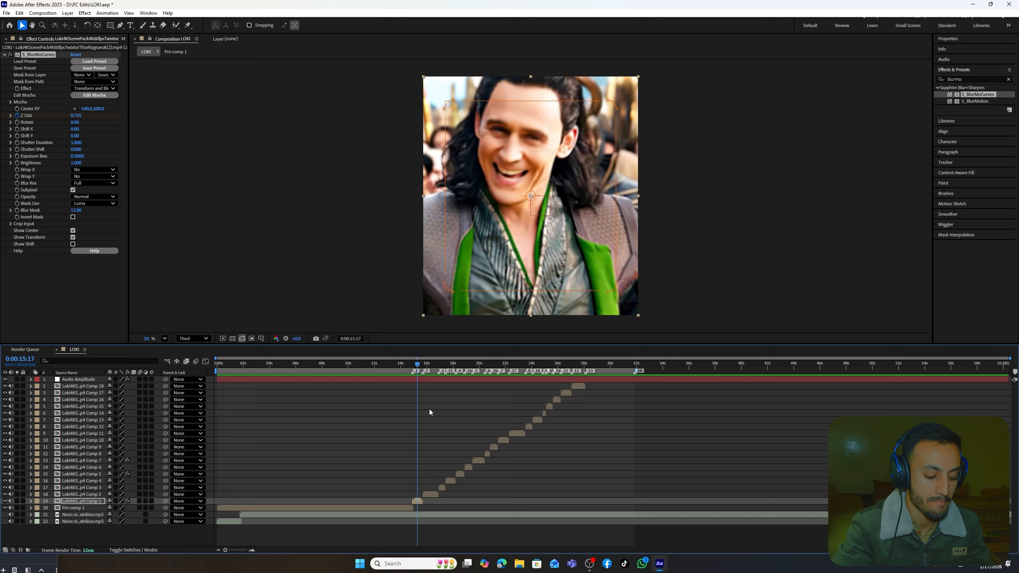
Reveal Comp 1's keyframed properties and apply Easy Ease to both Z Dist keyframes.
key("u")
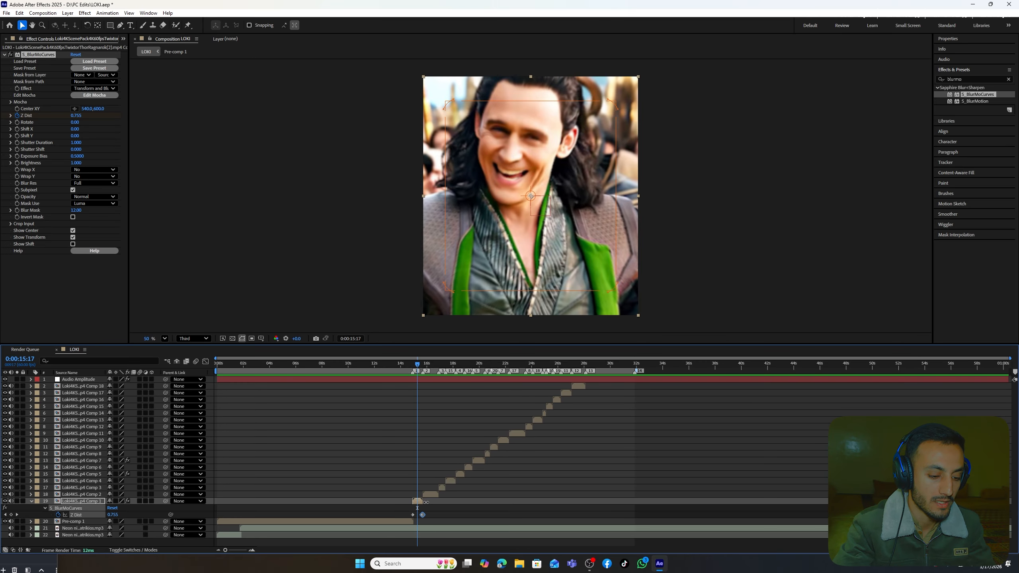
left_click_drag(432, 510, 406, 514)
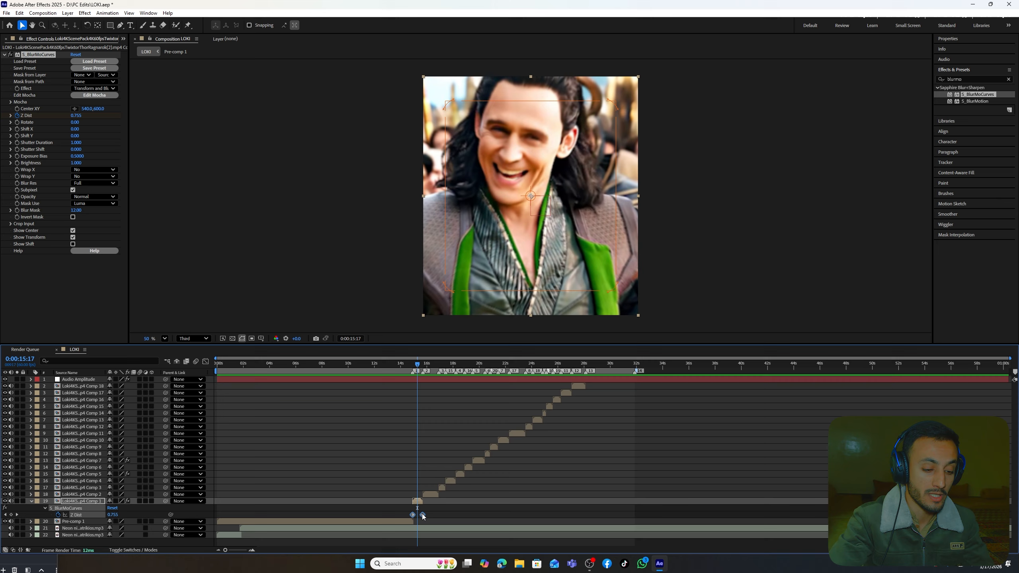
mouse_move(423, 515)
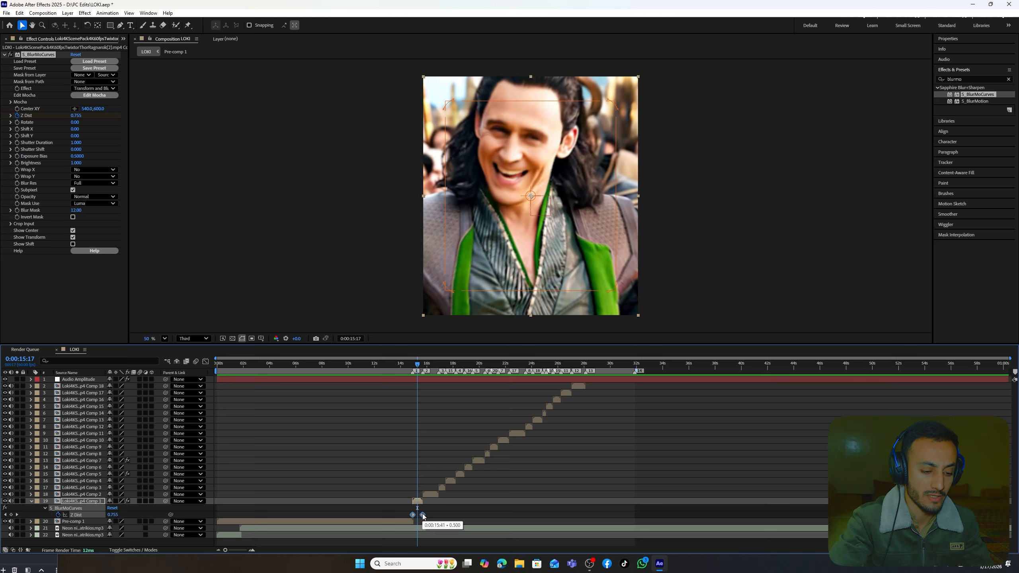
right_click(423, 516)
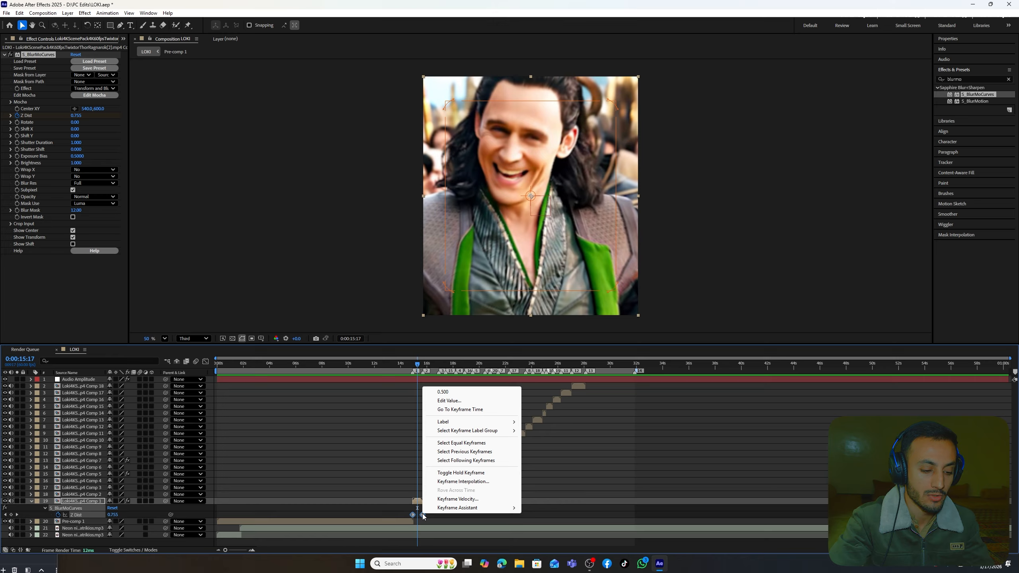
mouse_move(471, 510)
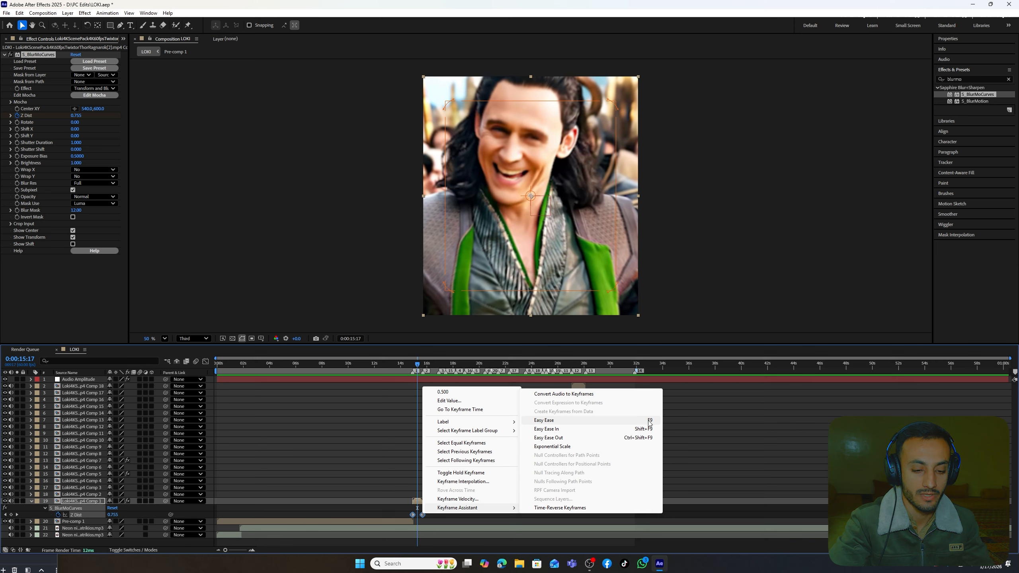
left_click(703, 422)
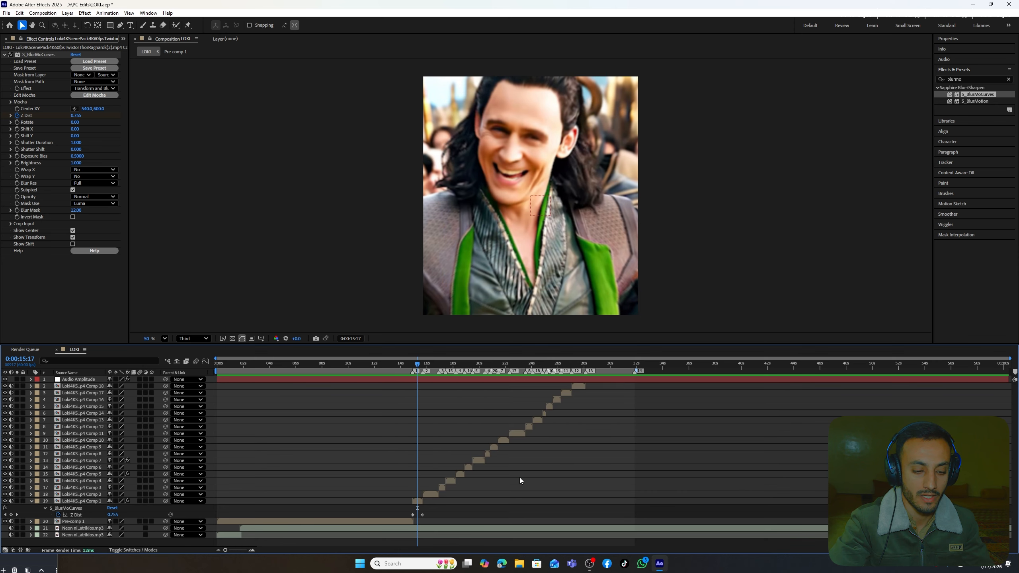
left_click_drag(436, 511, 400, 516)
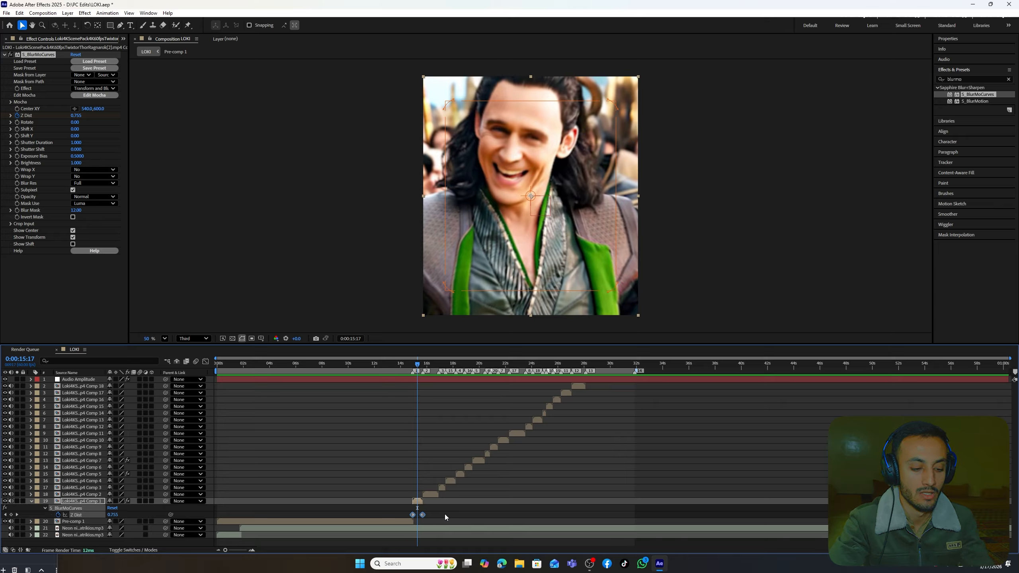
key("F9")
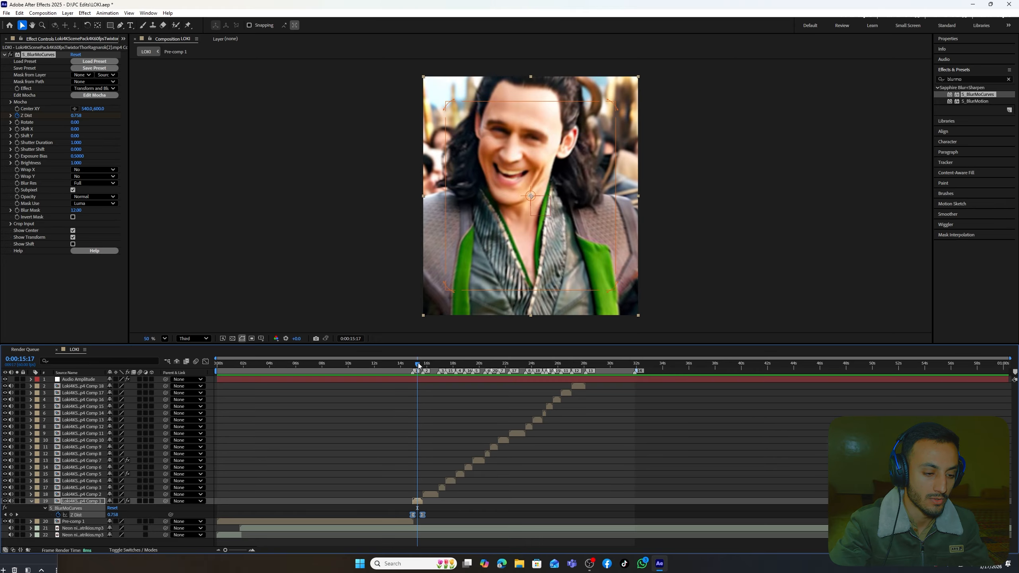
Open the Z Dist animation of Comp 1 in the Graph Editor and switch it to the value graph.
mouse_move(418, 366)
left_mouse_down()
mouse_move(398, 365)
mouse_move(417, 373)
left_mouse_up()
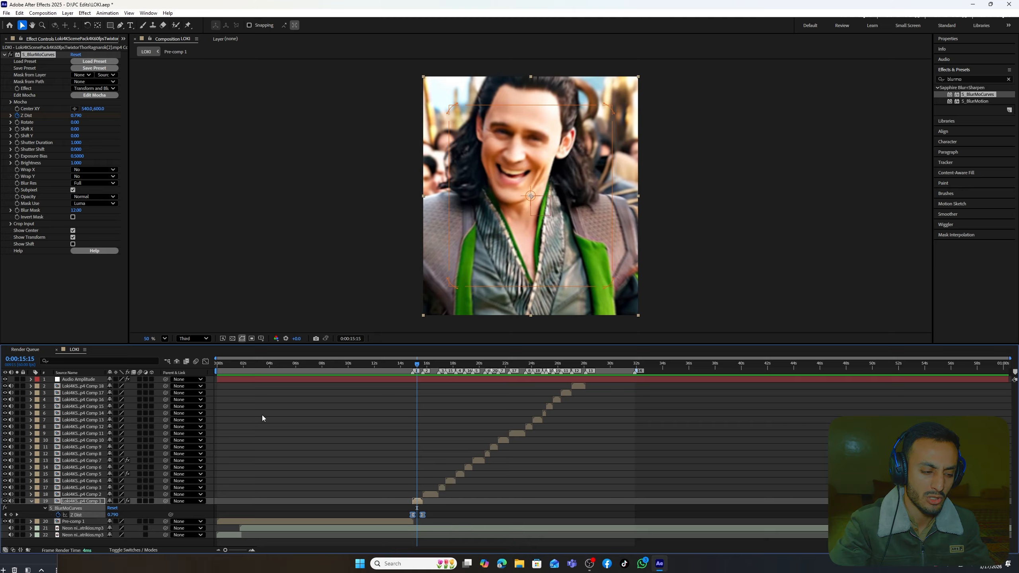
left_click(206, 362)
mouse_move(422, 440)
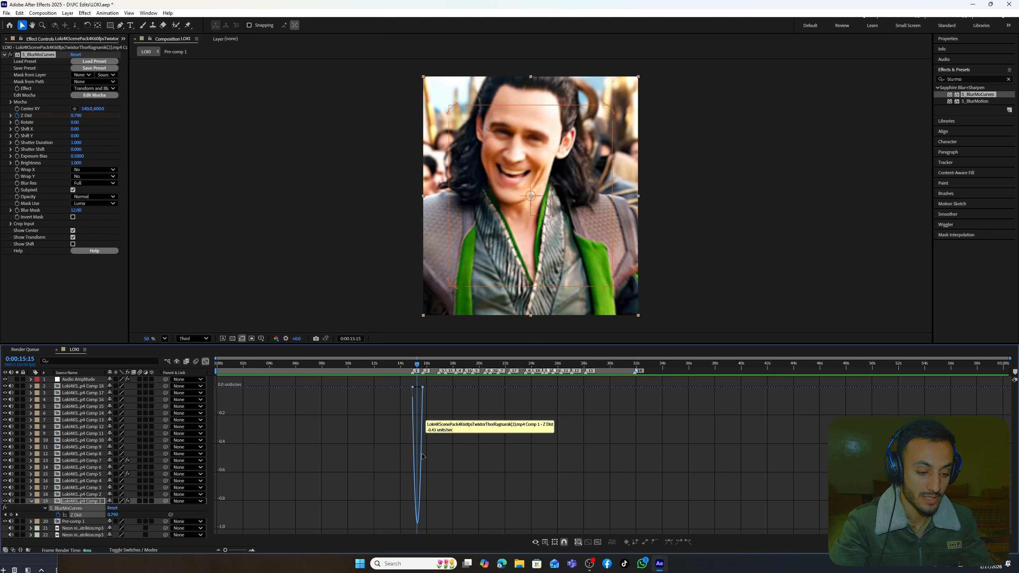
right_click(422, 440)
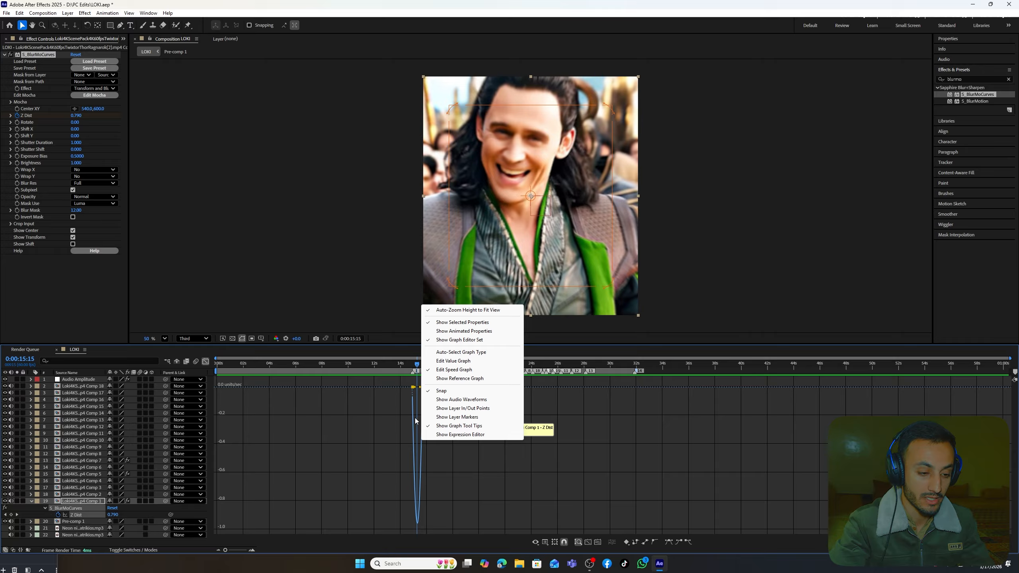
left_click(450, 361)
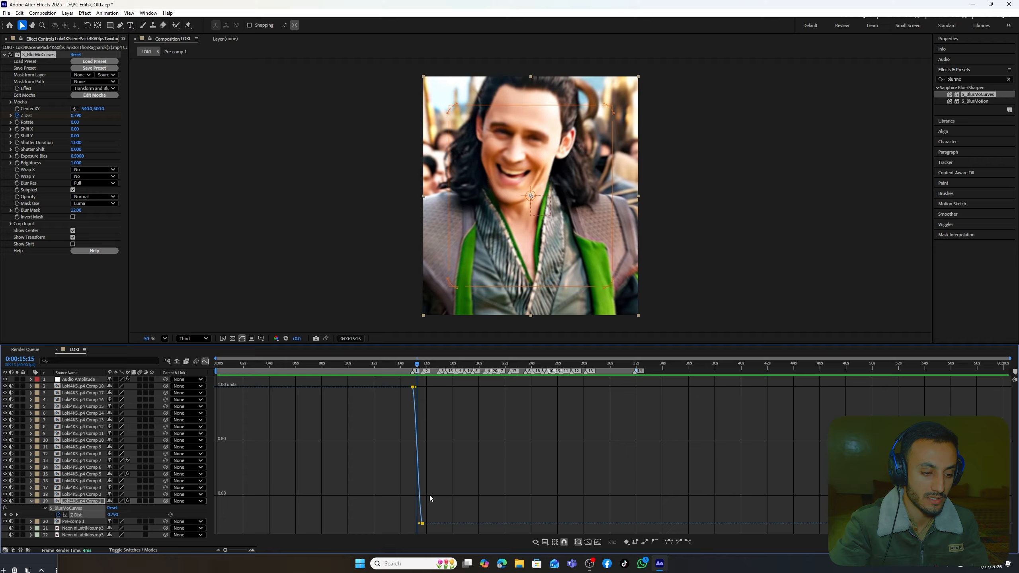
Reshape the Z Dist value curve with both handles so it is steep at each end and gentler midway, and close the Graph Editor.
key("equal")
key("equal")
key("equal")
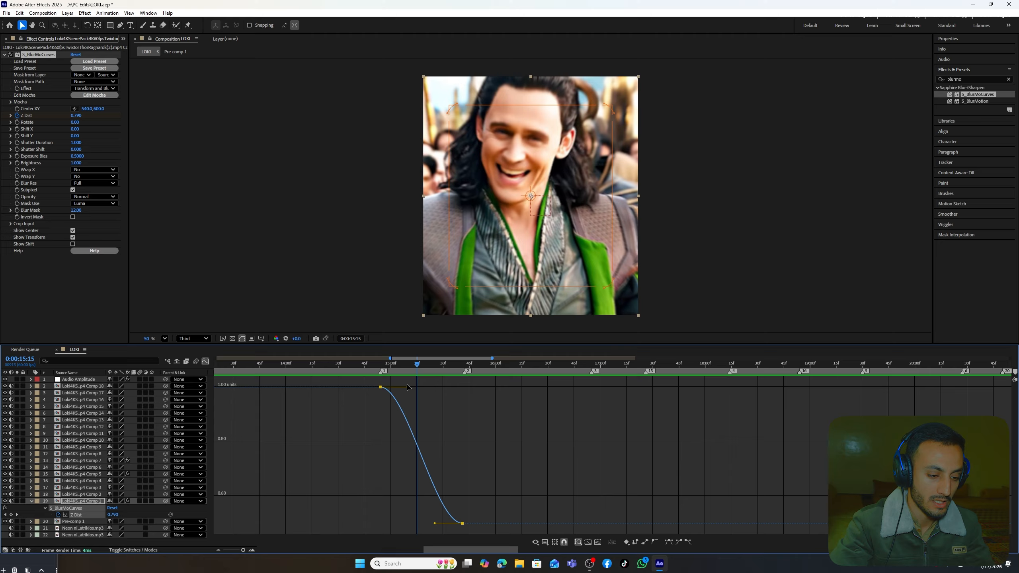
left_click_drag(408, 387, 407, 446)
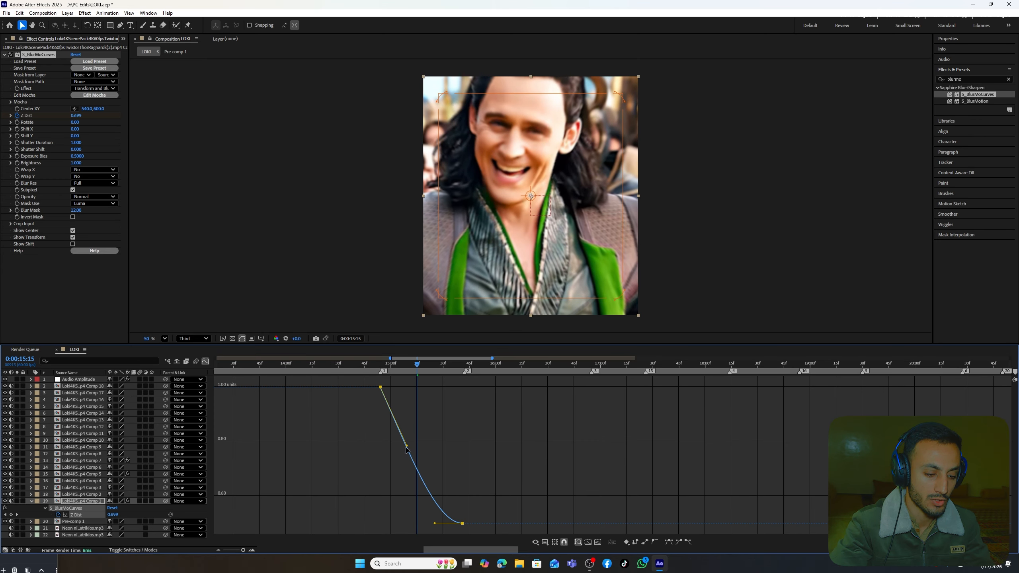
left_click_drag(436, 524, 406, 449)
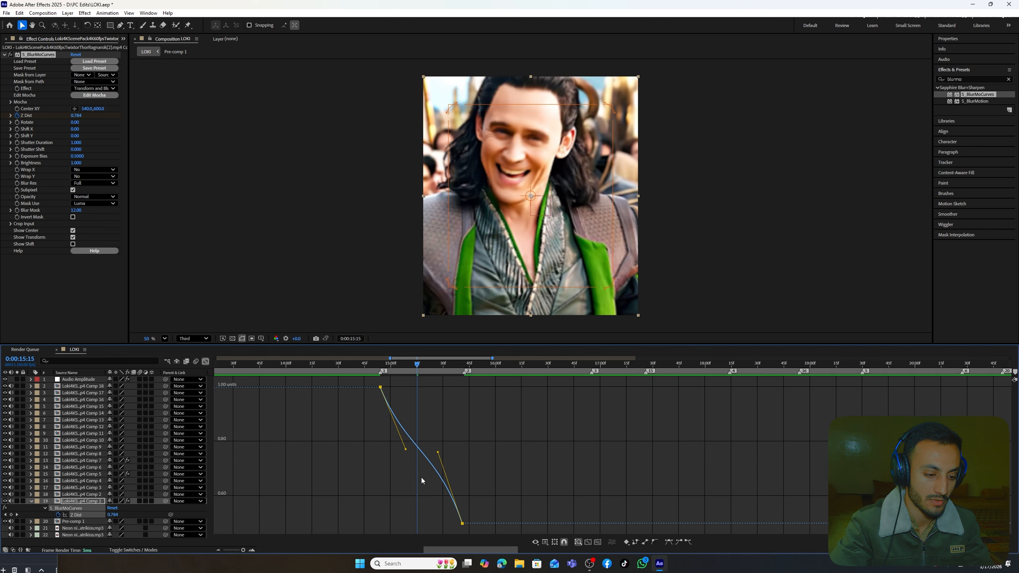
left_click(207, 363)
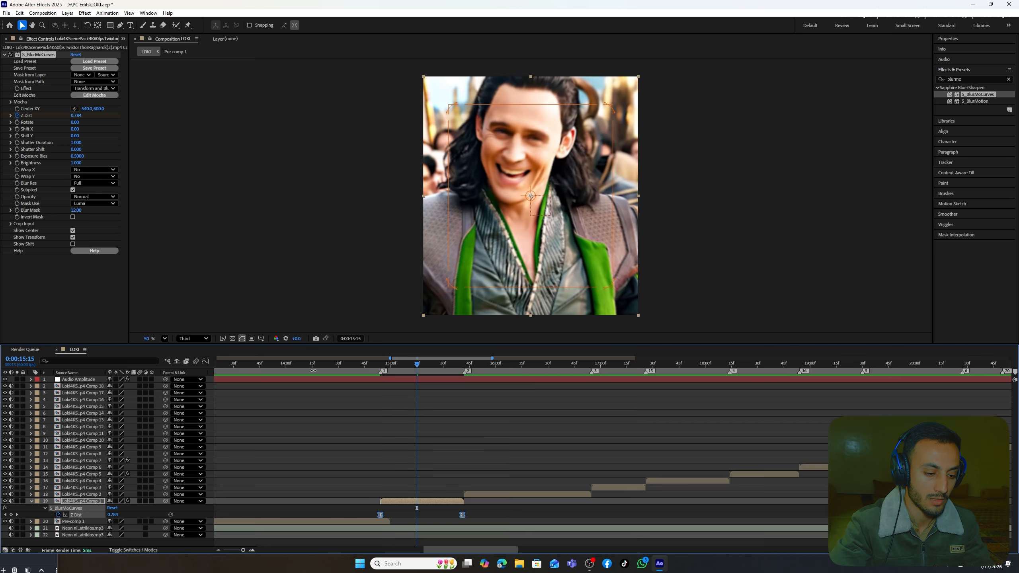
Play back and scrub the timeline from 0:00:14:08 to check Comp 1's eased zoom and the cuts into the following clips.
left_click(300, 368)
key("space")
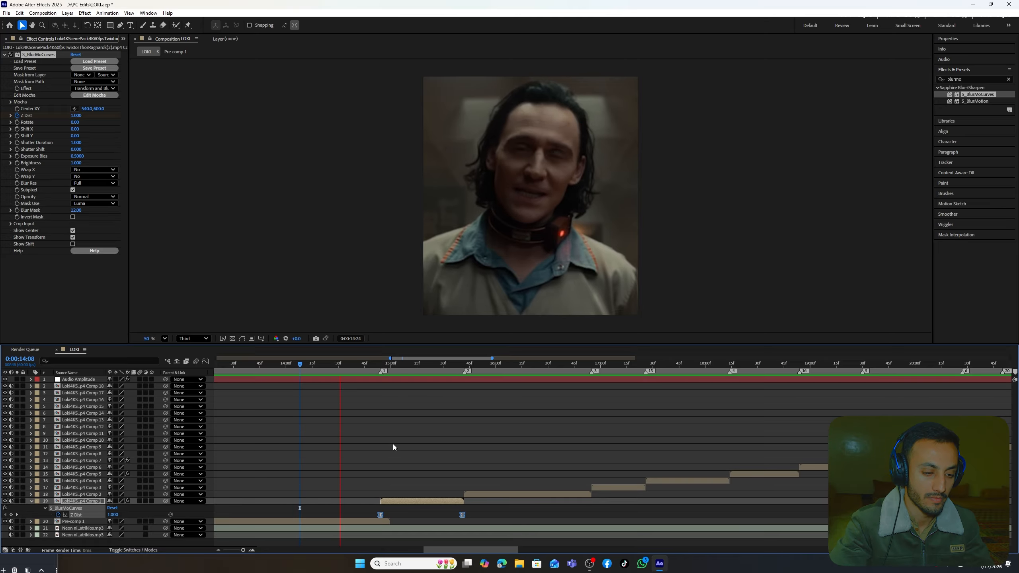
key("space")
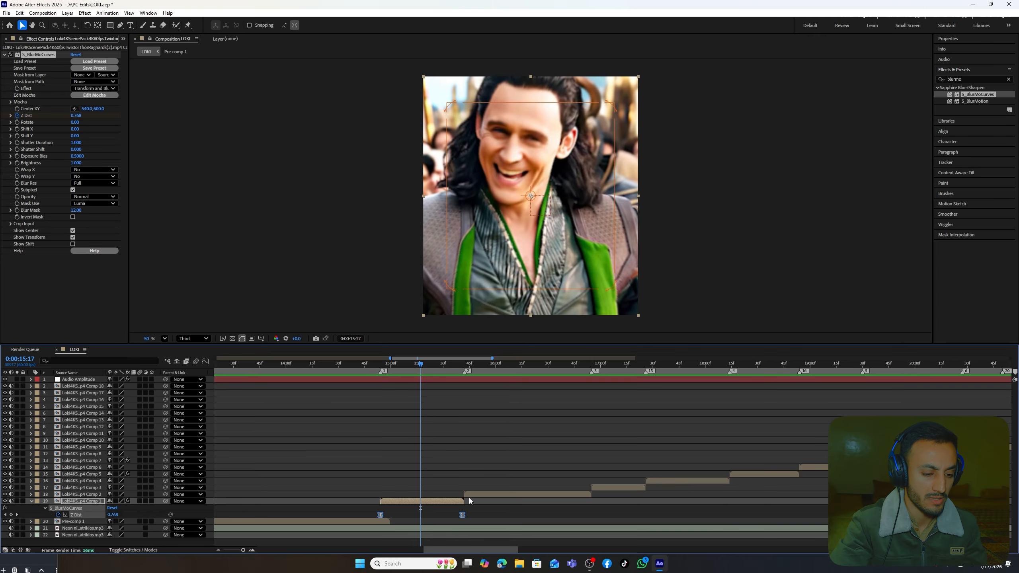
left_click(490, 513)
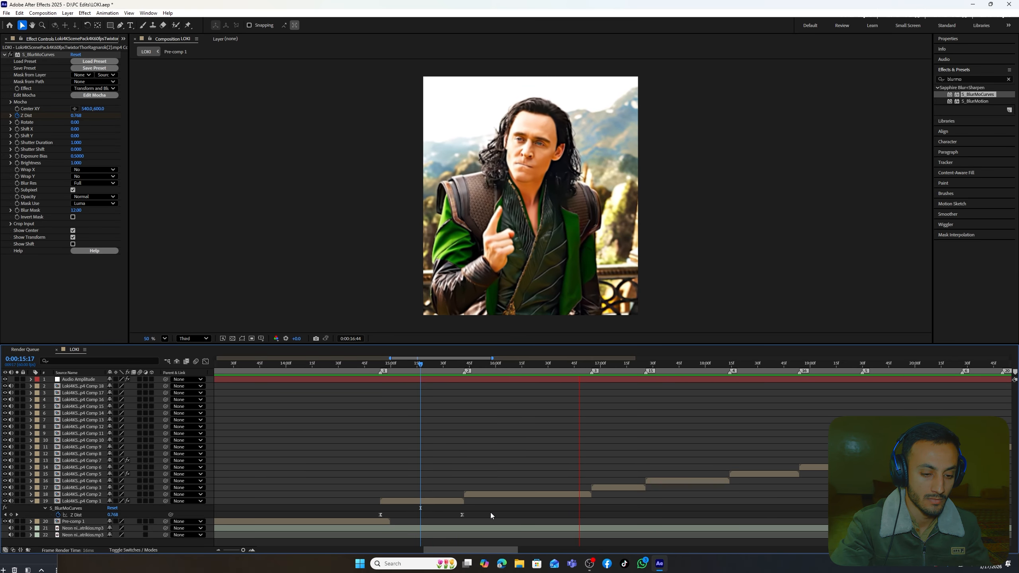
key("space")
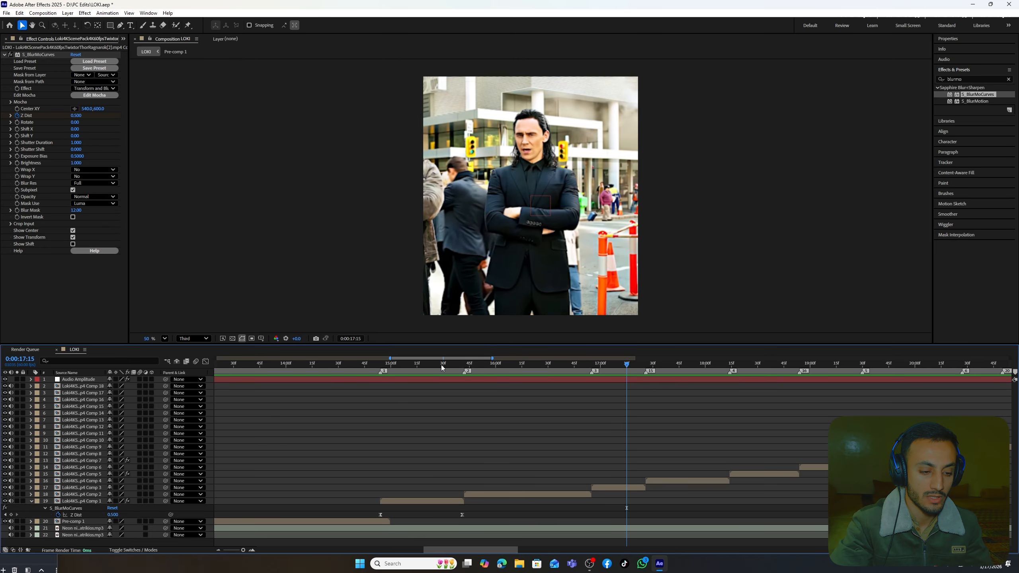
left_click(442, 365)
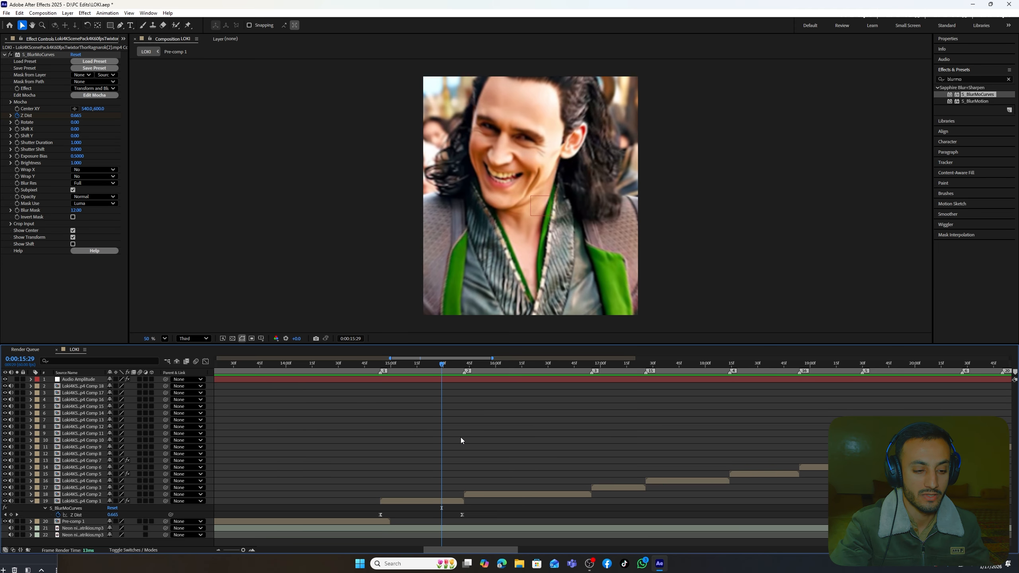
key("space")
key("space")
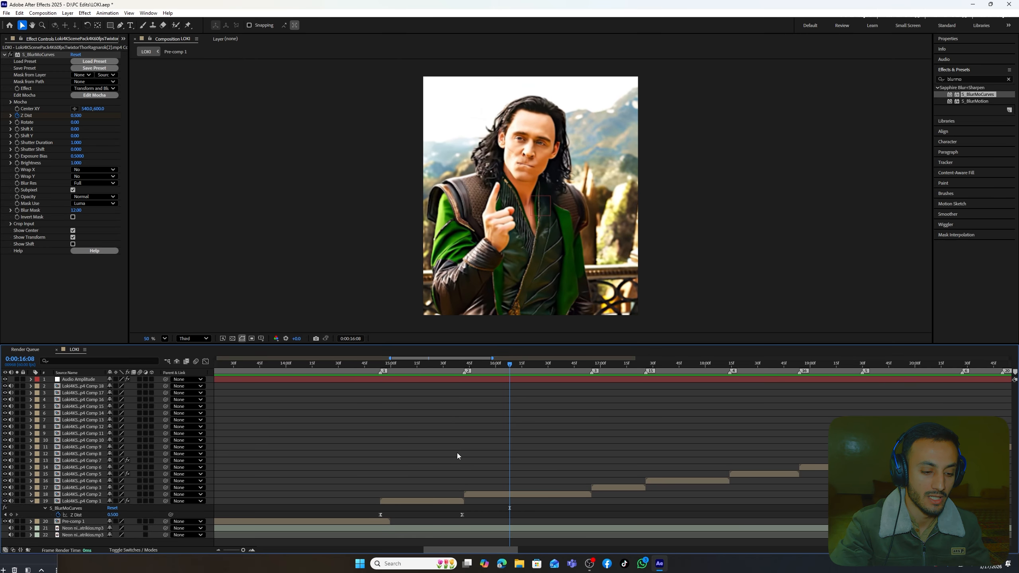
left_click(414, 368)
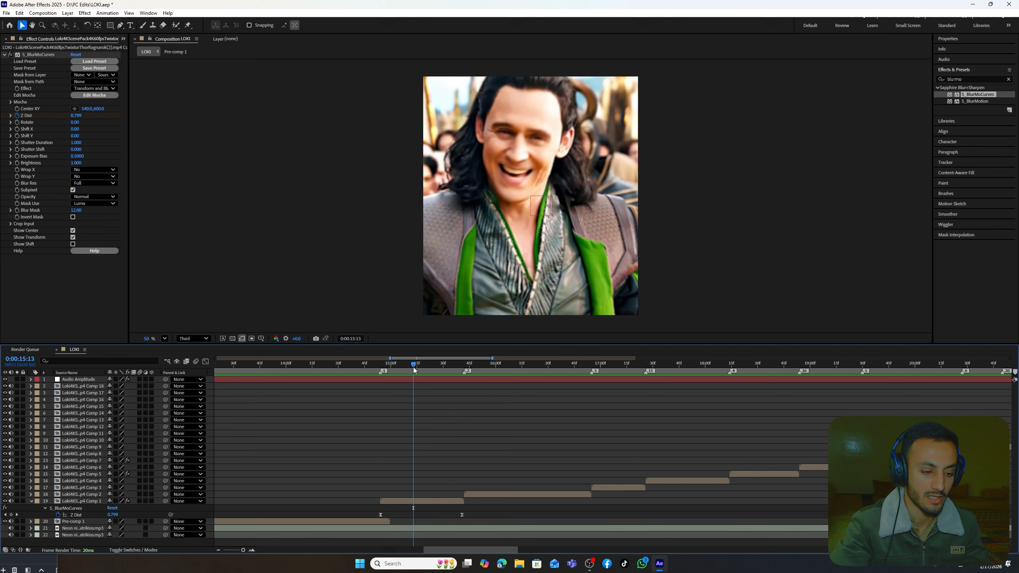
left_click_drag(413, 364, 573, 379)
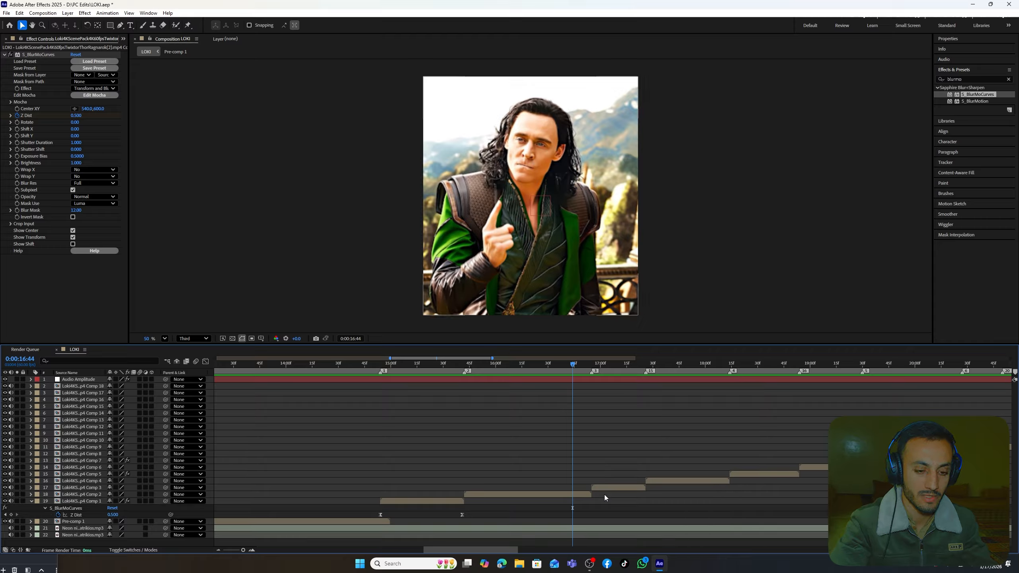
key("space")
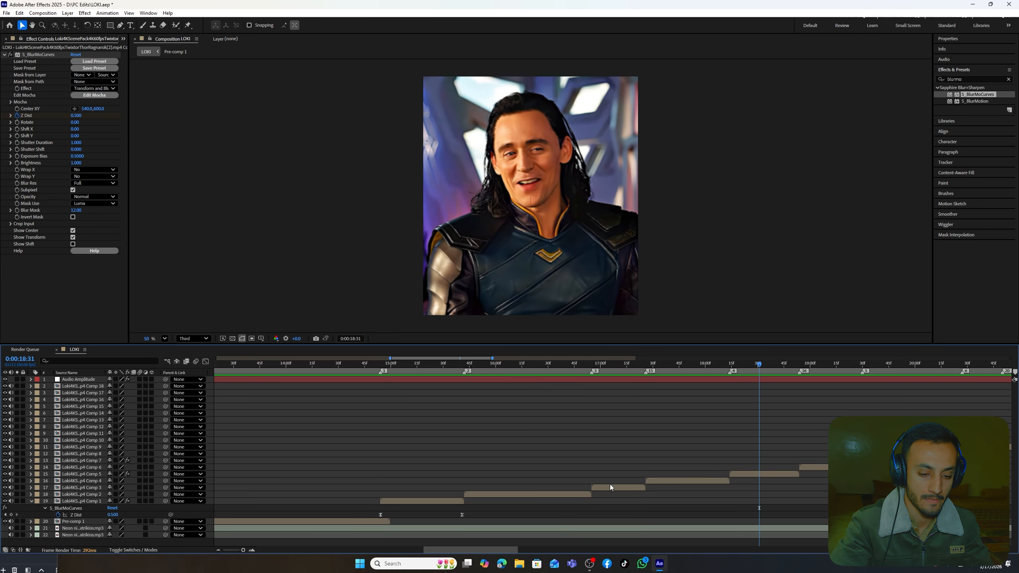
Paste the S_BlurMoCurves zoom onto Comp 3 (layer 17) at its In point, 0:00:16:55, and move its last Z Dist keyframe to the Out point, 0:00:17:25.
left_click(610, 487)
key("i")
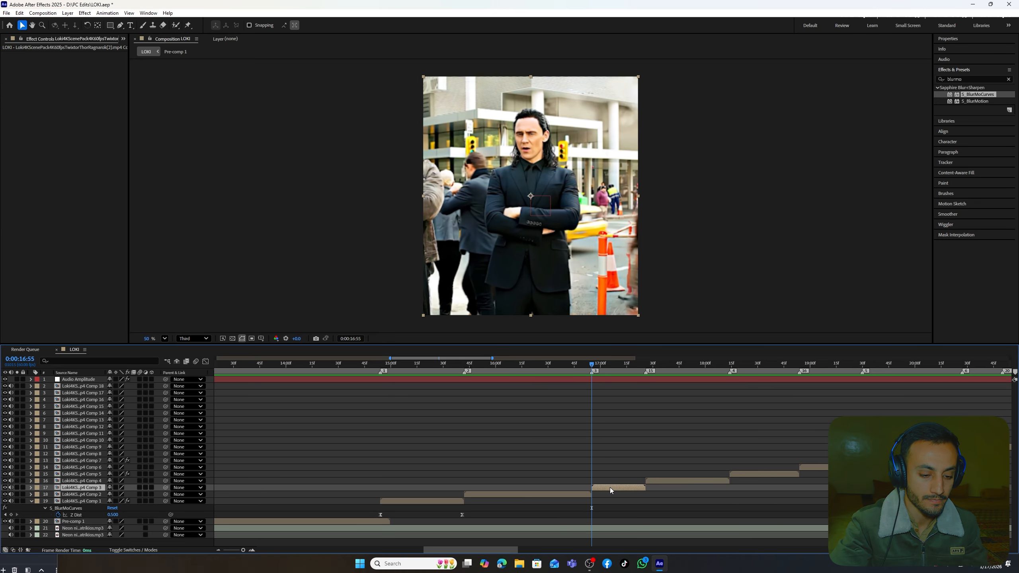
key("ctrl+v")
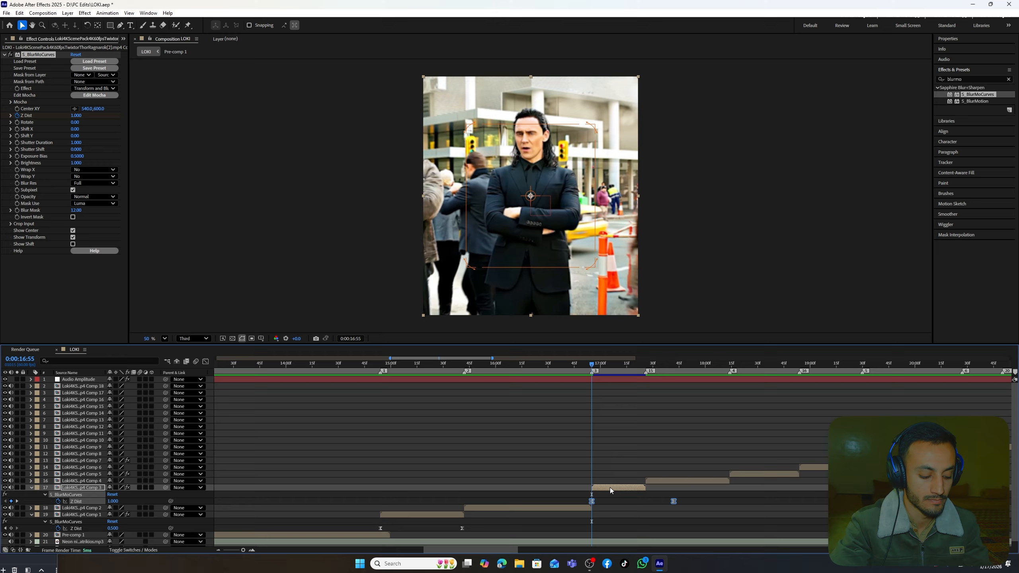
key("o")
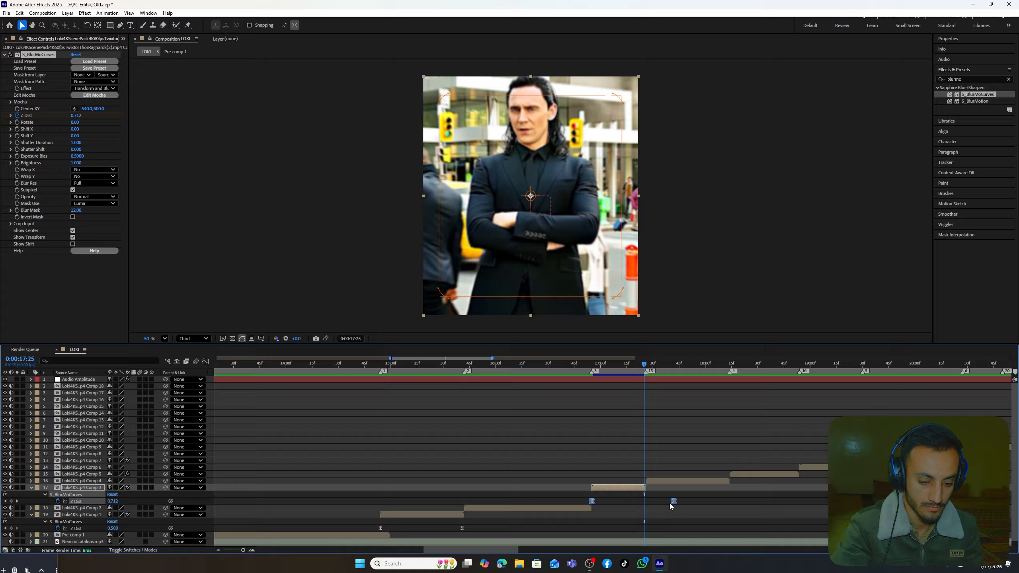
left_click_drag(674, 502, 645, 515)
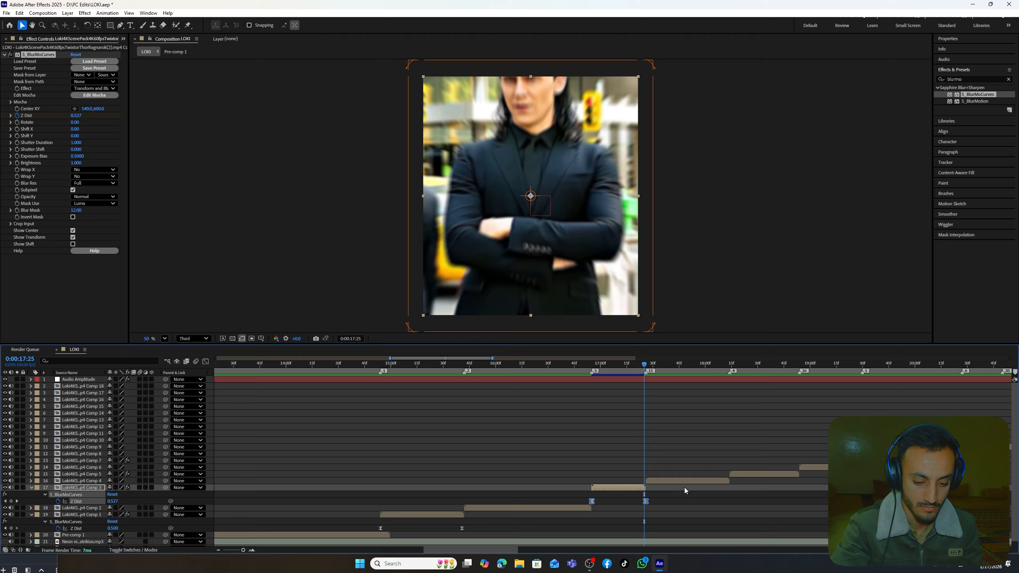
Paste the S_BlurMoCurves zoom onto Comp 5 (layer 15) so its Z Dist keyframes span the clip from In to Out point.
left_click(740, 474)
key("o")
key("ctrl+v")
Paste the S_BlurMoCurves zoom onto Comp 7 (layer 13) and move its last Z Dist keyframe to the Out point, about 0:00:20:26.
left_click_drag(477, 549, 521, 549)
left_click(521, 460)
key("o")
key("ctrl+v")
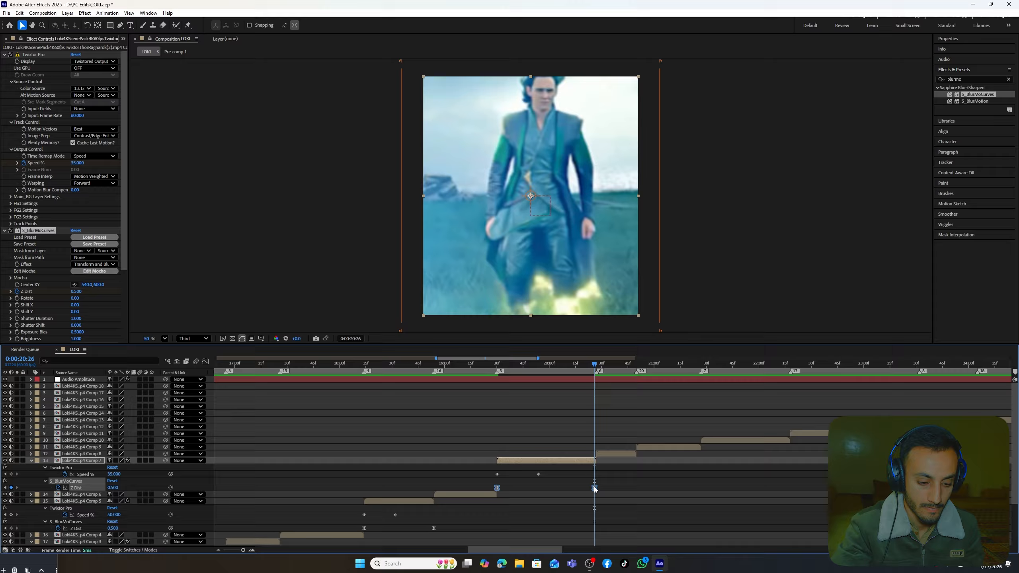
left_click_drag(595, 488, 597, 488)
Paste the S_BlurMoCurves zoom onto Comp 8 at its In point and pull its last Z Dist keyframe back to the Out point.
left_click(616, 454)
key("i")
key("ctrl+v")
key("o")
left_click_drag(681, 467, 636, 467)
Paste the S_BlurMoCurves zoom onto Comp 10 at its In point, 0:00:21:27, and extend its last Z Dist keyframe to the Out point.
left_click(719, 440)
key("i")
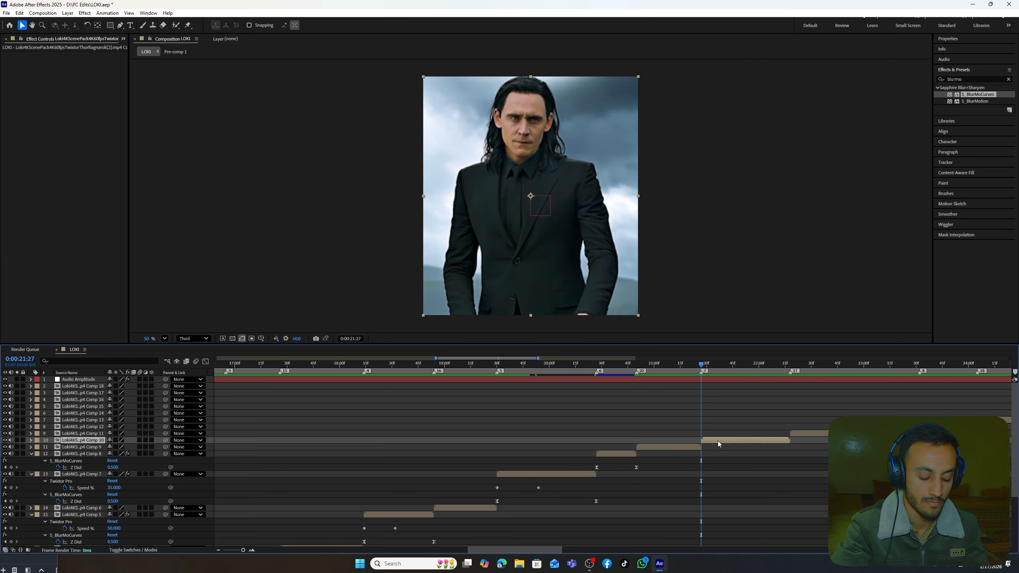
key("ctrl+v")
key("o")
left_click_drag(784, 454, 791, 454)
Paste the S_BlurMoCurves zoom onto Comp 12 at its In point and shorten its Z Dist animation to finish at the Out point.
left_click_drag(505, 550, 539, 550)
key("space")
key("space")
left_click(655, 429)
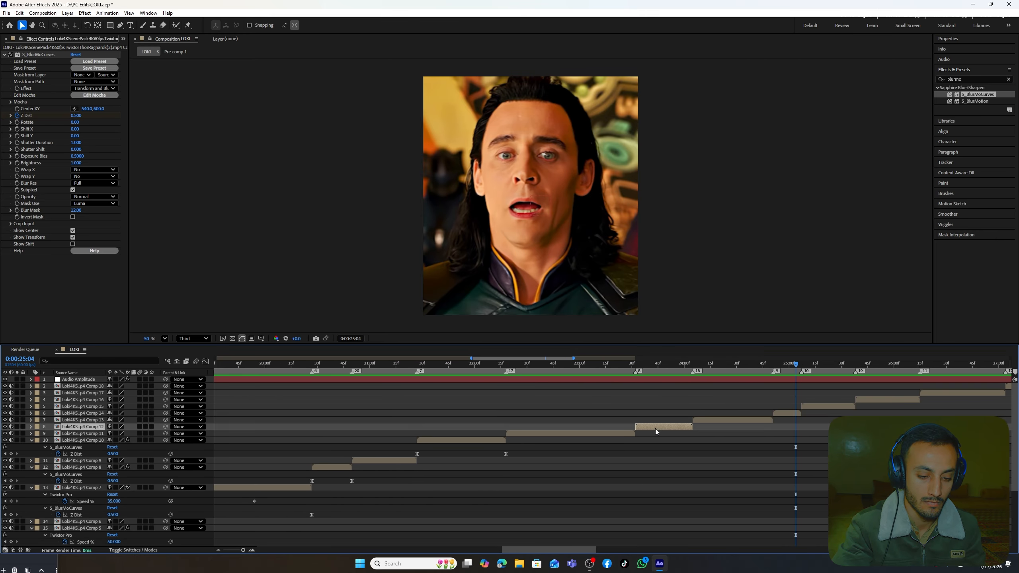
key("i")
key("ctrl+v")
key("o")
left_click_drag(717, 440, 693, 440)
Paste the S_BlurMoCurves zoom onto Comp 14 at its In point and move its last Z Dist keyframe to the Out point, about 0:00:25:06.
left_click(776, 414)
key("i")
key("ctrl+v")
key("o")
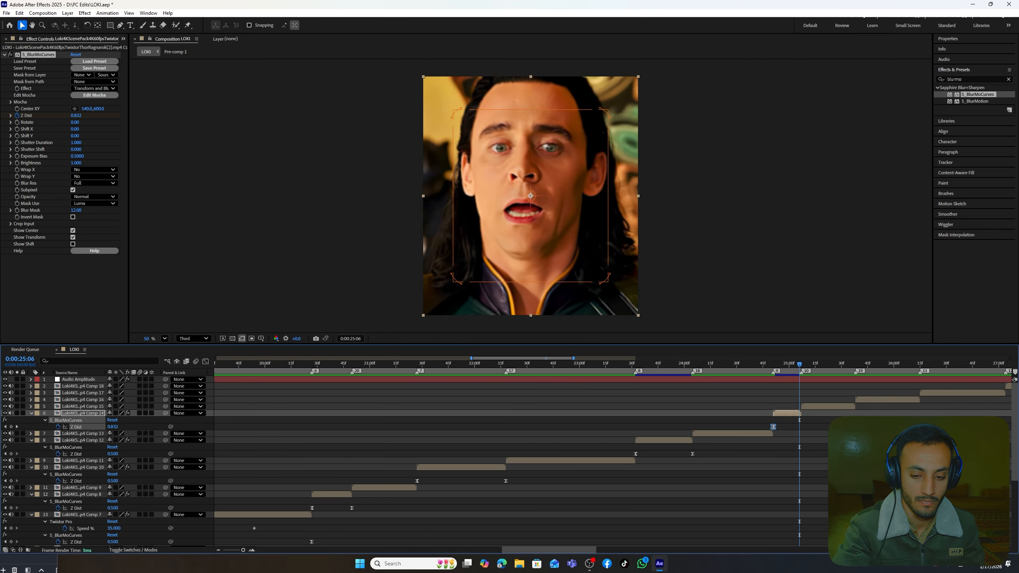
left_click_drag(855, 427, 802, 427)
Paste the S_BlurMoCurves zoom onto Comp 15 at its In point and fit its last Z Dist keyframe to the Out point.
left_click(833, 409)
key("i")
key("ctrl+v")
key("o")
left_click_drag(883, 420, 855, 420)
key("ctrl+z")
Play back and scrub the closing clips, and move the current time to the marker at Comp 17's start, 0:00:26:15.
left_click_drag(537, 551, 575, 551)
left_click(584, 494)
key("space")
left_click_drag(607, 366, 580, 369)
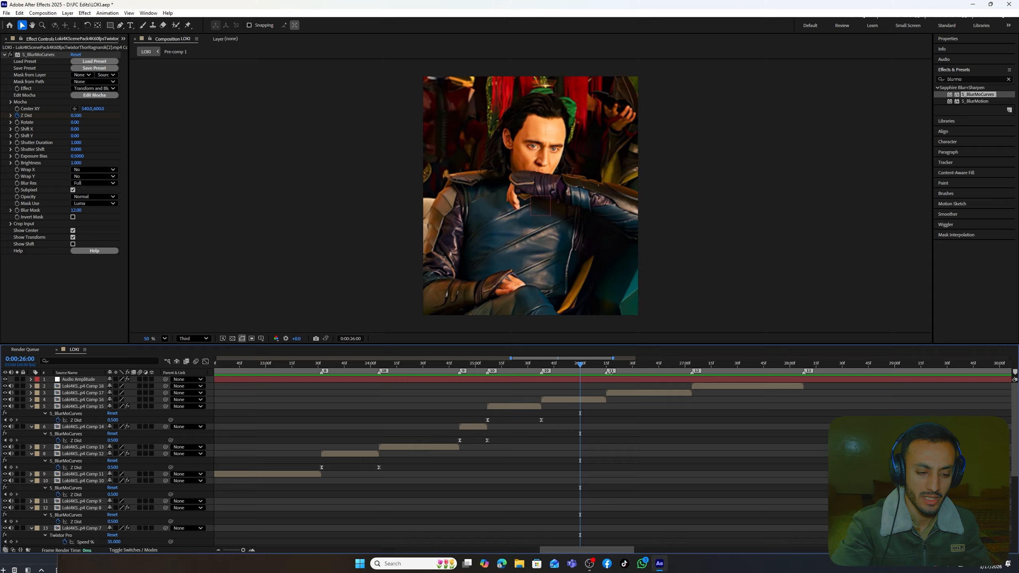
right_click(609, 373)
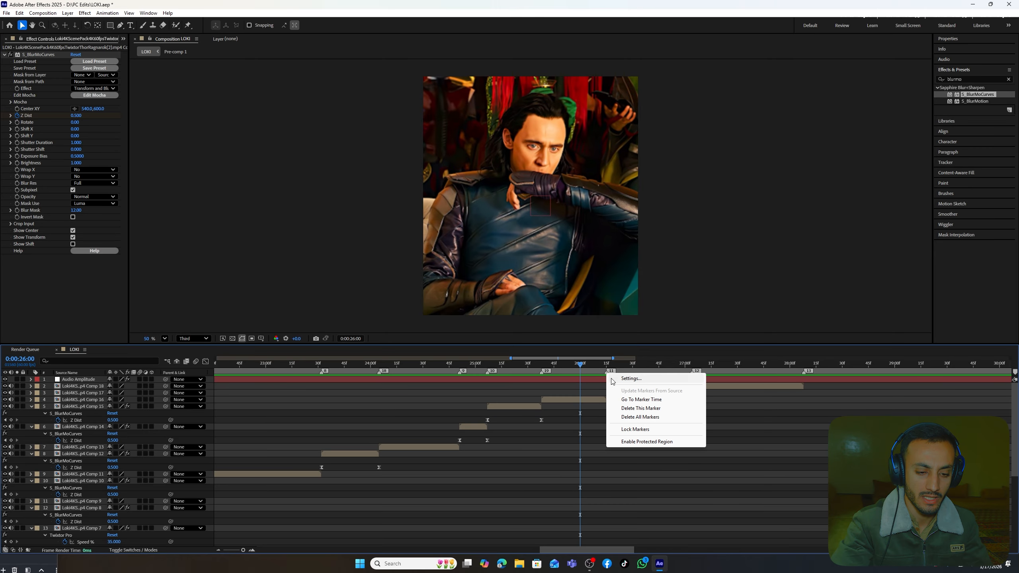
left_click(643, 399)
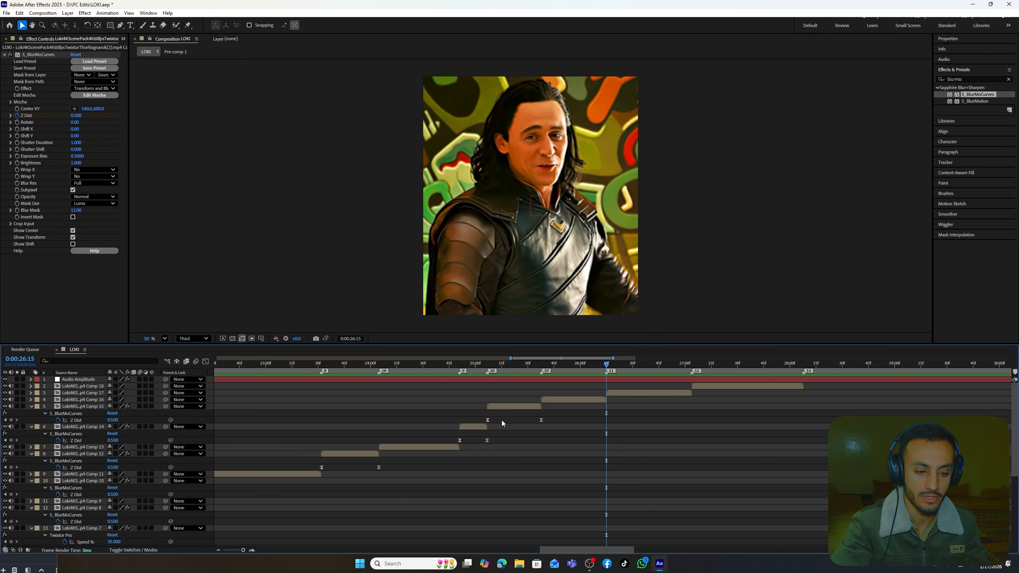
Paste the copied S_BlurMoCurves zoom onto Comp 17 at 0:00:26:15 and reveal its Z Dist keyframes.
left_click_drag(479, 416, 549, 424)
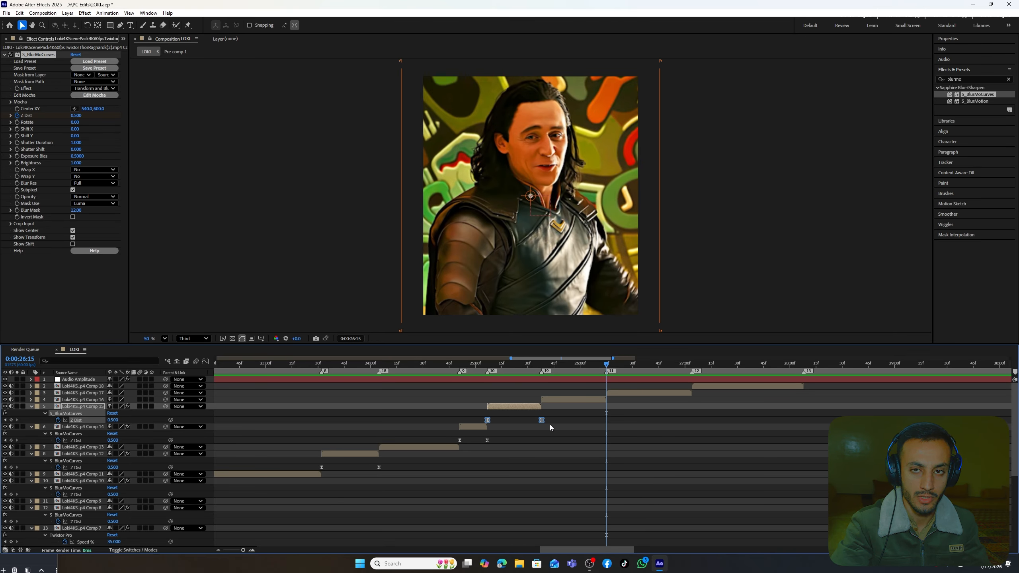
left_click(600, 420)
left_click(618, 392)
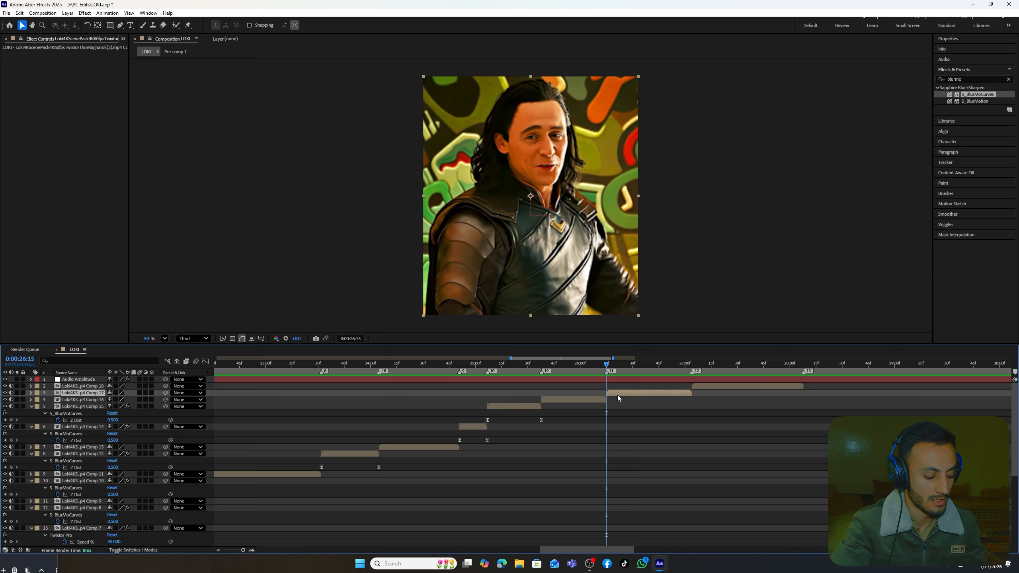
key("ctrl+v")
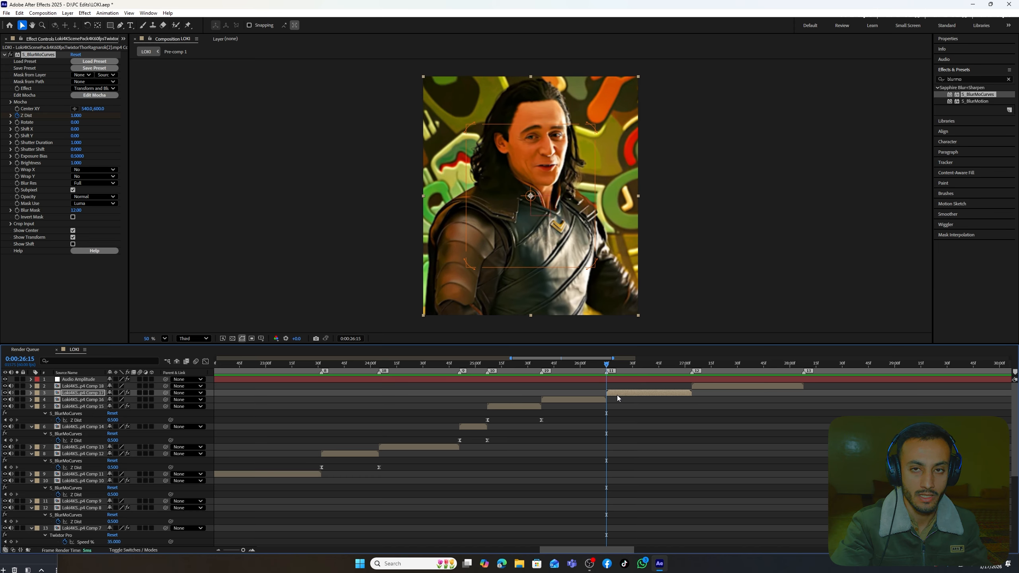
key("u")
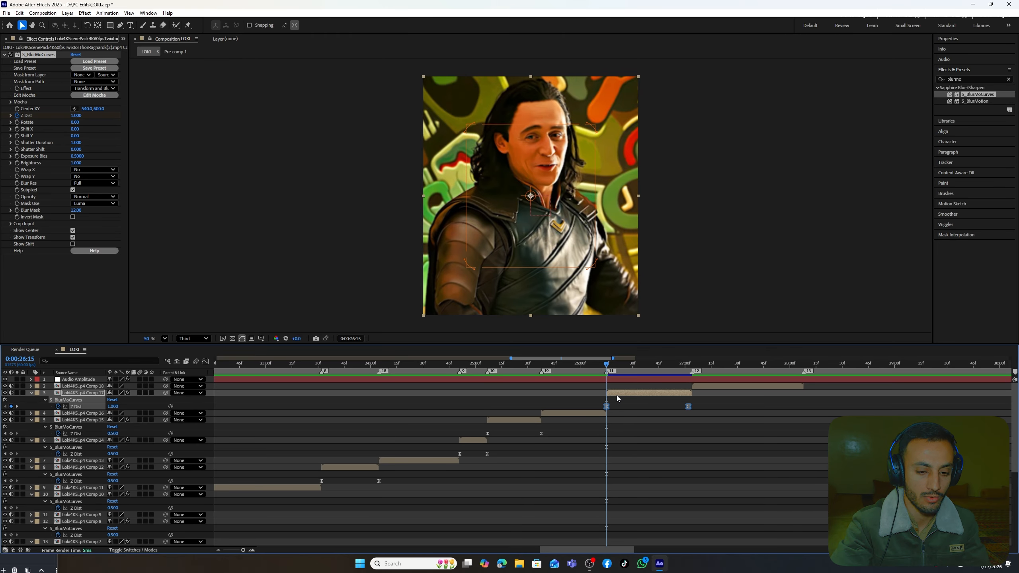
Move only Comp 17's last Z Dist keyframe to the clip's end at 0:00:27:04, undoing the shift of both keyframes.
key("k")
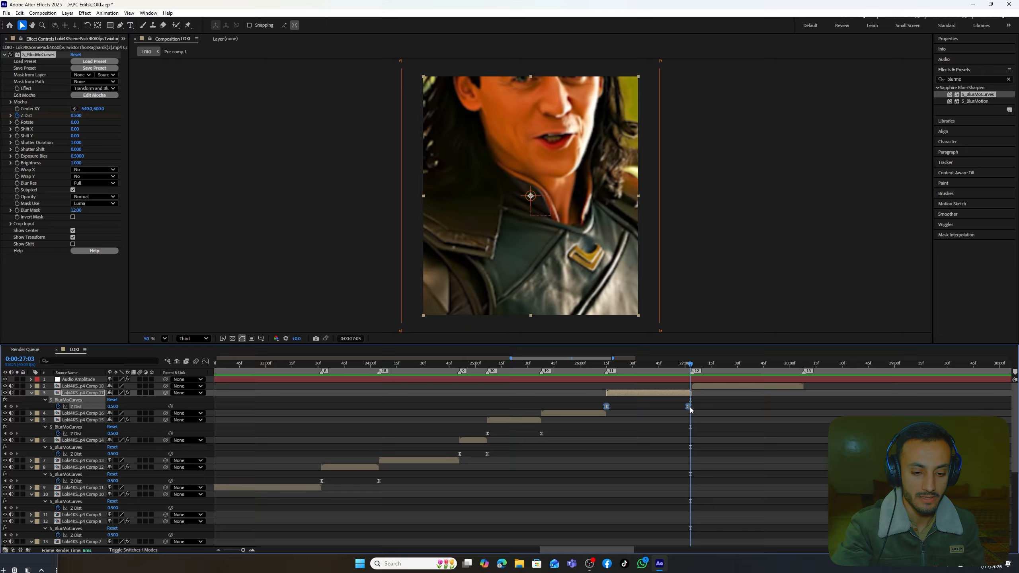
mouse_move(689, 409)
left_mouse_down()
mouse_move(722, 409)
mouse_move(697, 414)
left_mouse_up()
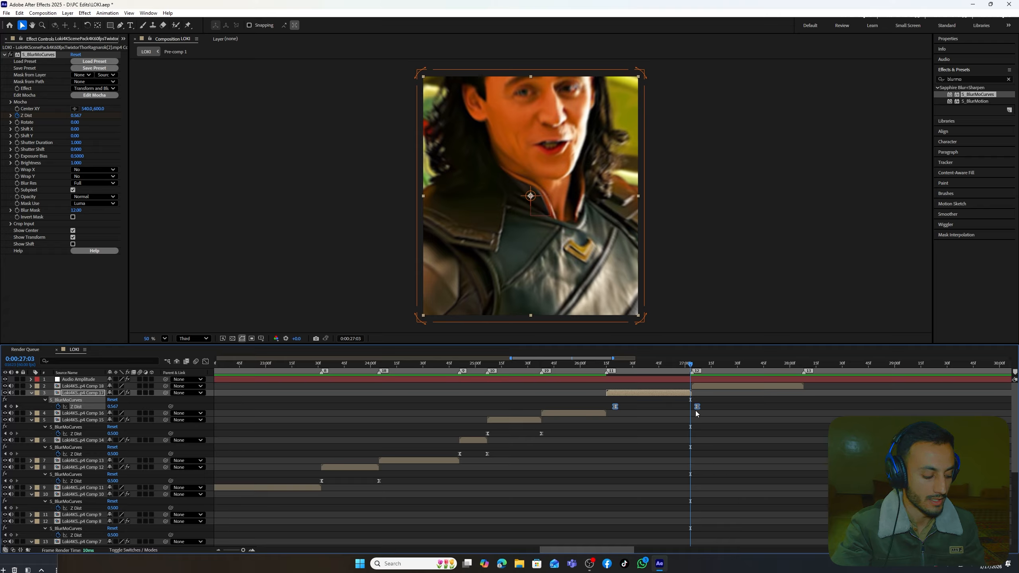
key("ctrl+z")
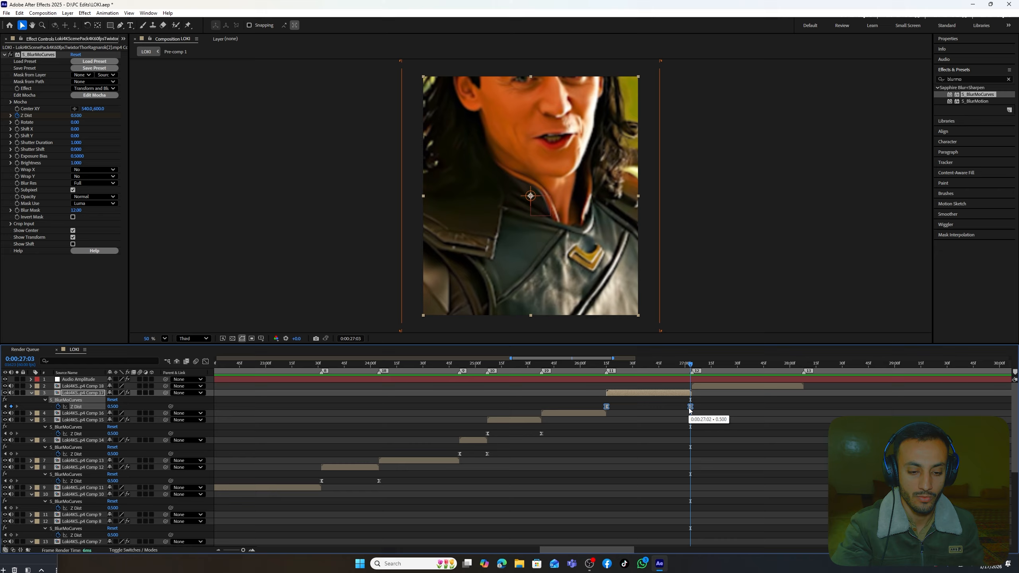
mouse_move(690, 408)
left_mouse_down()
mouse_move(719, 410)
mouse_move(691, 415)
left_mouse_up()
left_click(707, 413)
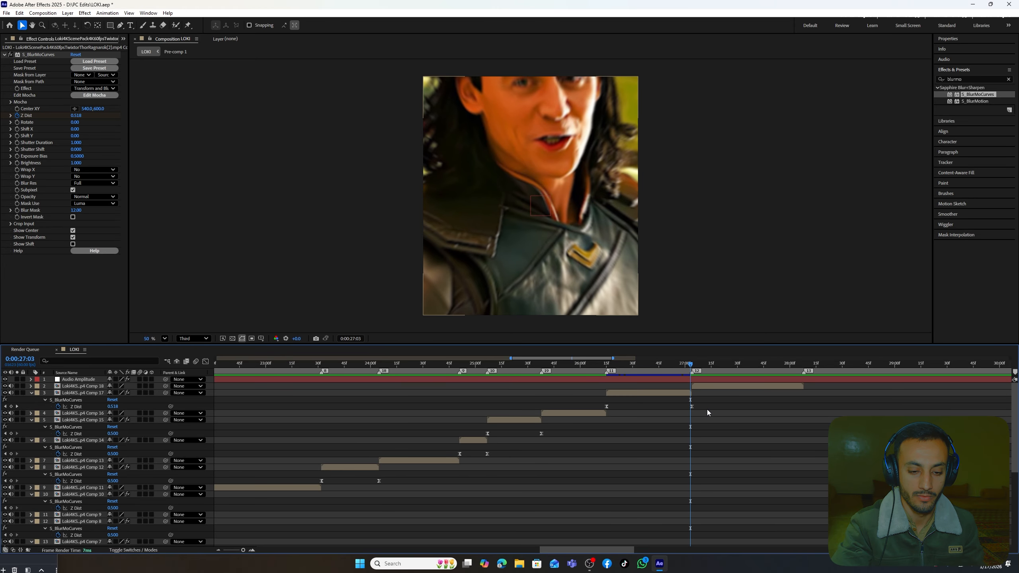
Paste the S_BlurMoCurves zoom onto Comp 18 at 0:00:27:04 and move its Center XY onto the face, at about 656, 428.
left_click(707, 389)
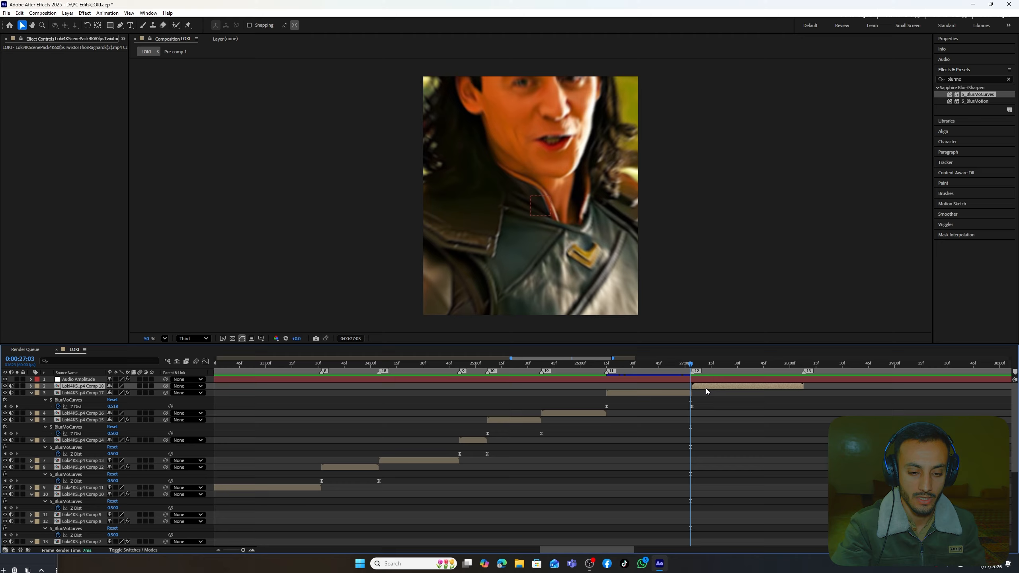
key("Page_Down")
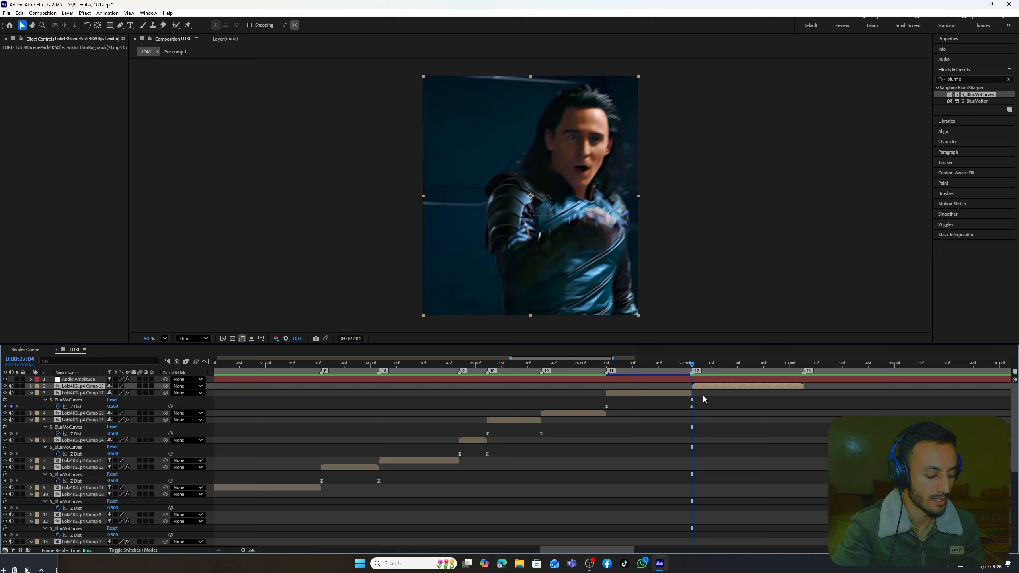
key("ctrl+v")
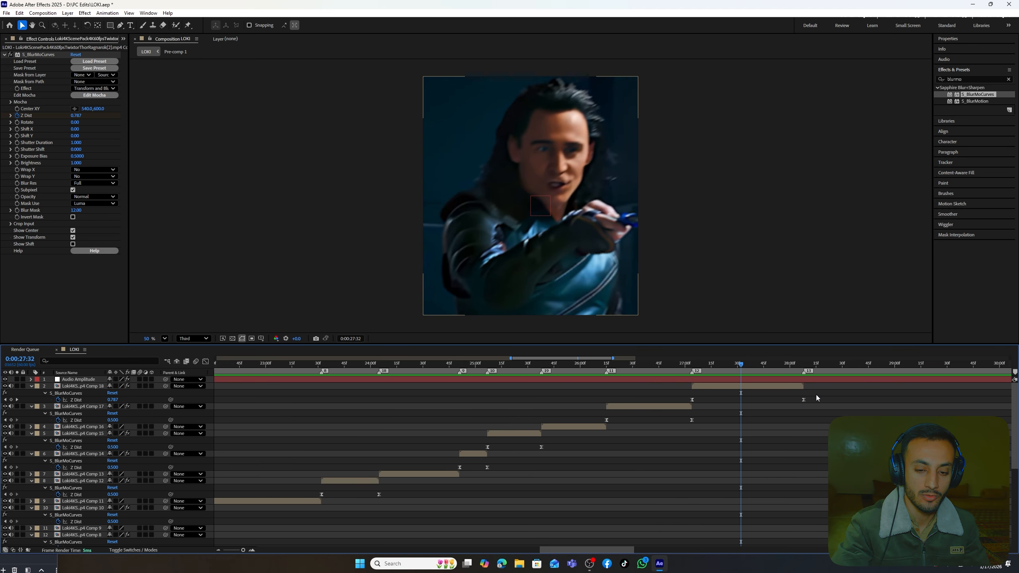
left_click_drag(814, 397, 679, 403)
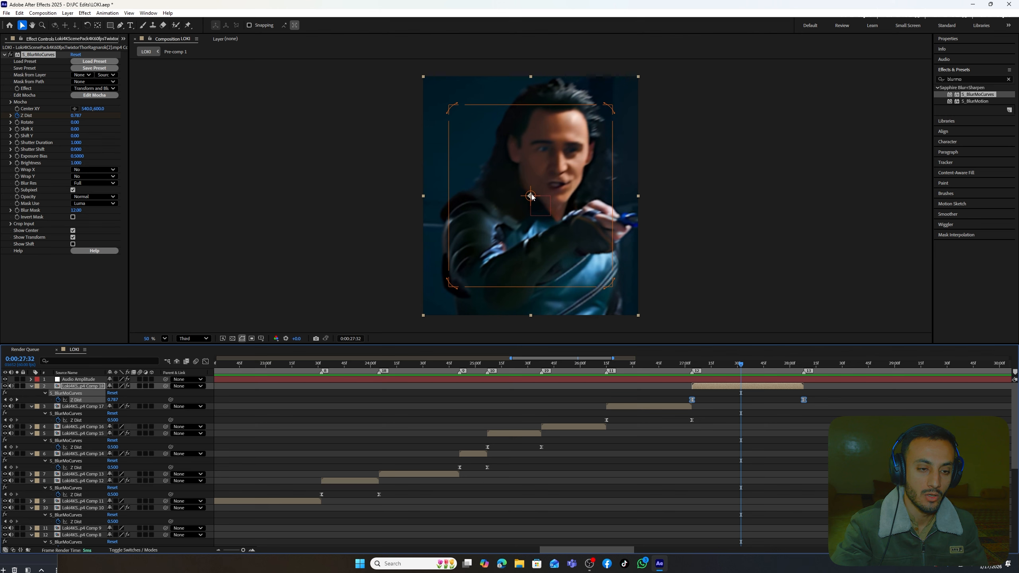
left_click_drag(531, 195, 554, 161)
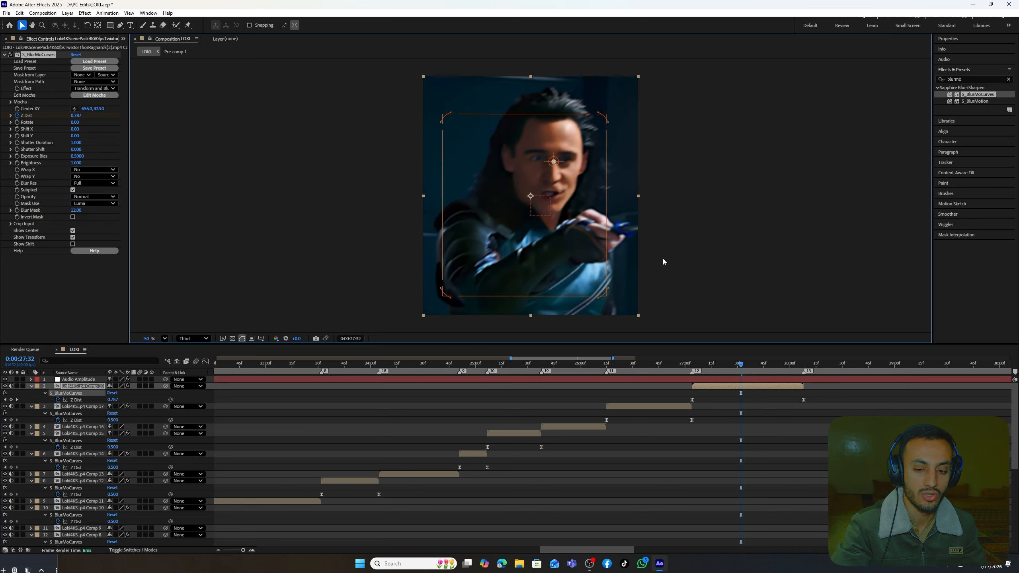
Move the S_BlurMoCurves Center XY of Comp 17 onto the face, at about 596, 320.
left_click(647, 364)
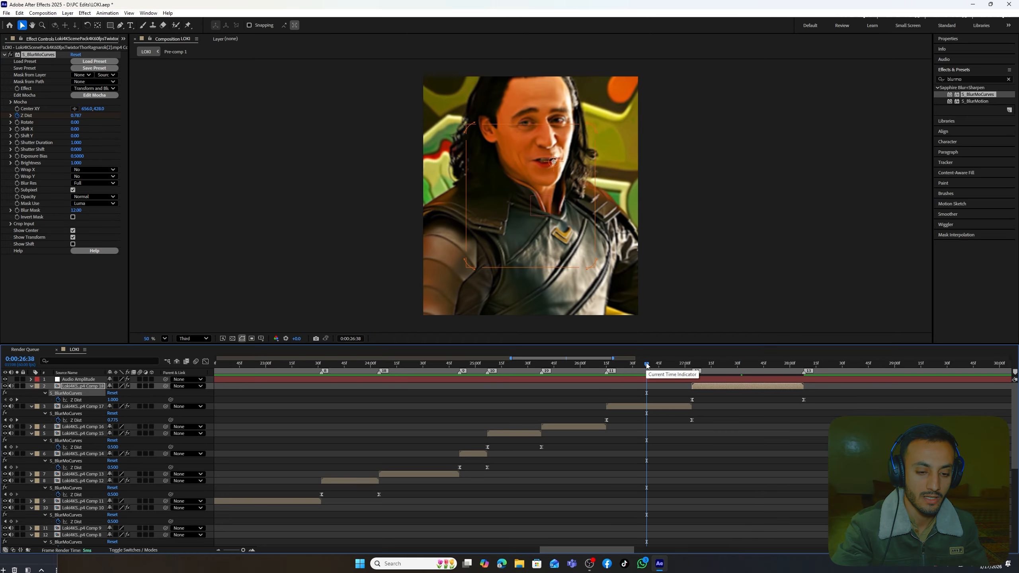
left_click_drag(595, 415, 703, 426)
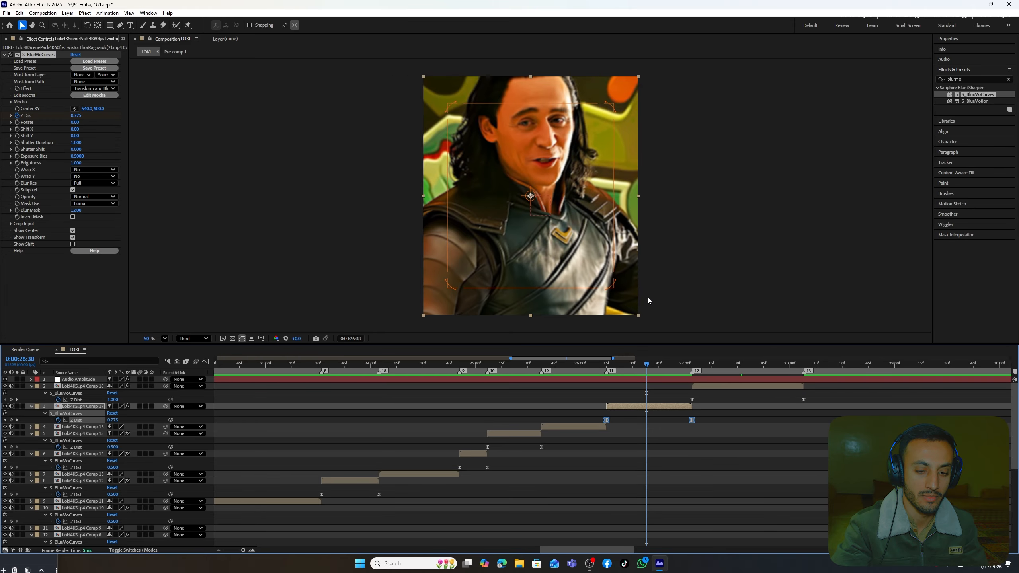
left_click_drag(646, 364, 683, 363)
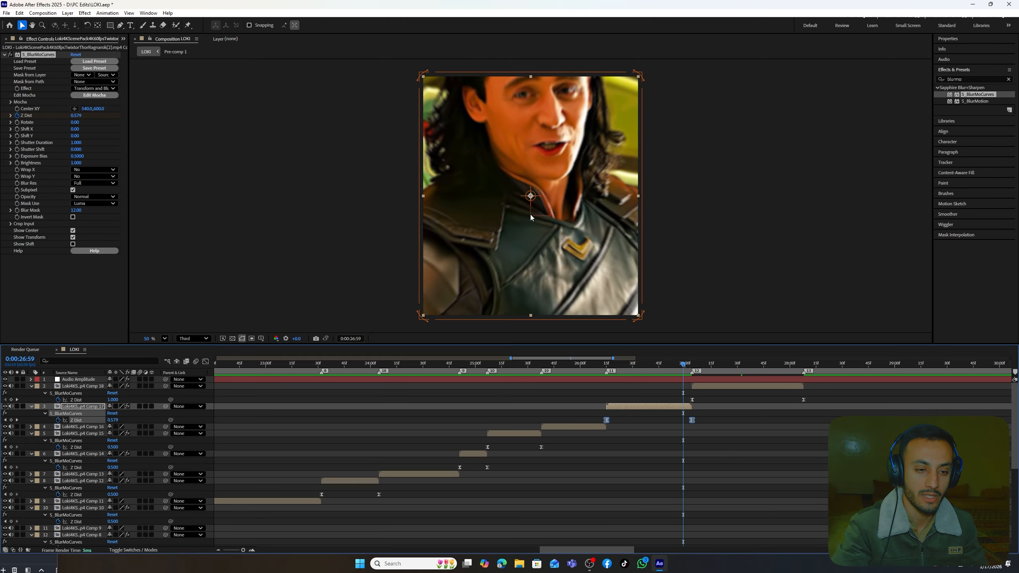
left_click_drag(682, 365, 650, 369)
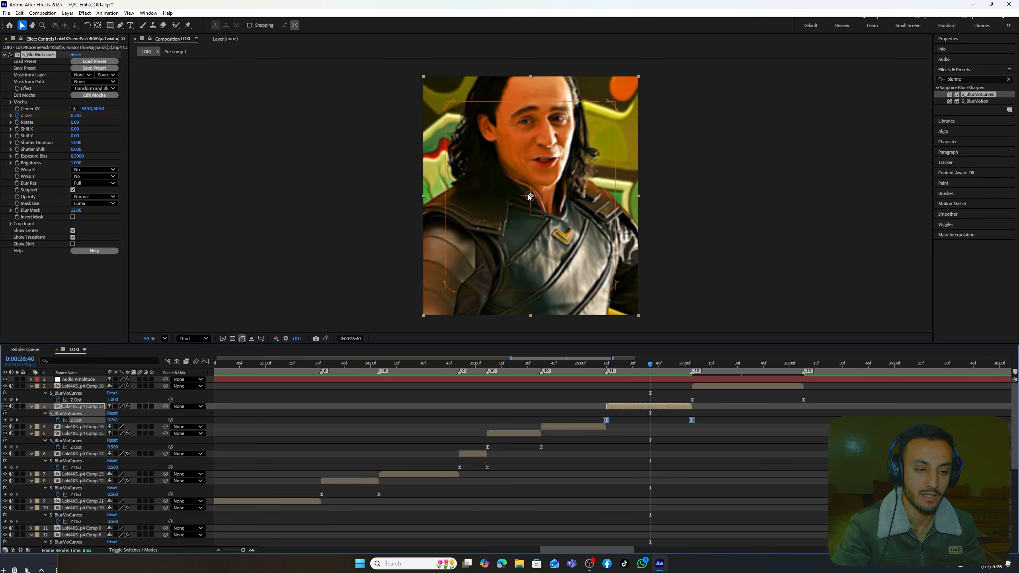
left_click_drag(529, 196, 539, 134)
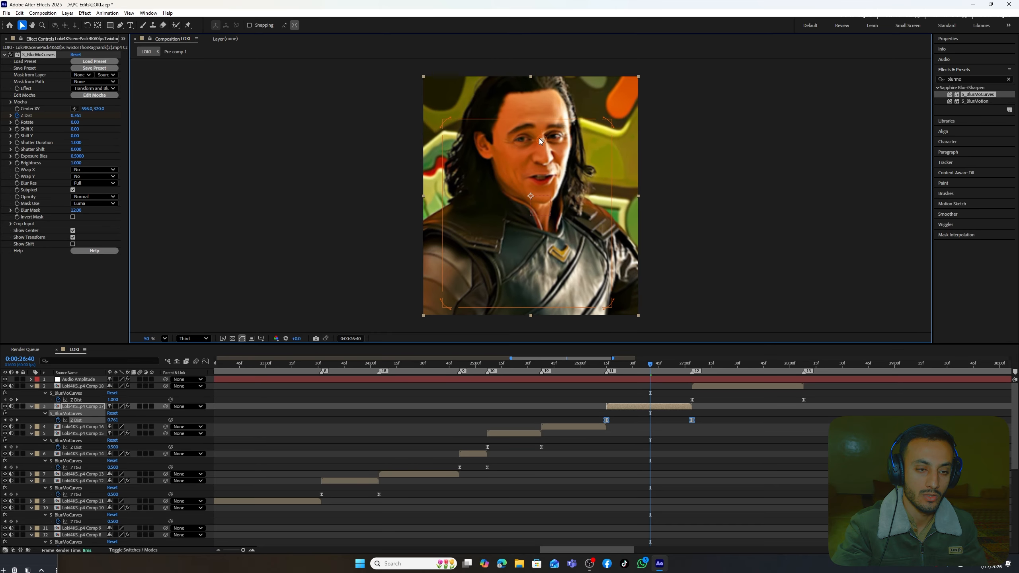
Move the S_BlurMoCurves Center XY of Comp 15 up onto the face, at about 522, 182.
left_click(650, 365)
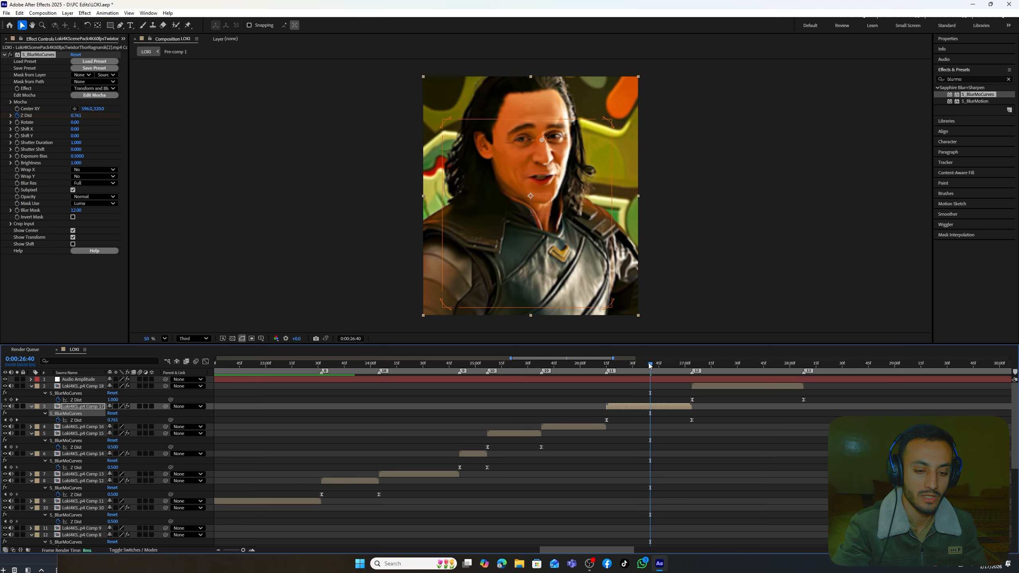
mouse_move(650, 365)
left_mouse_down()
mouse_move(596, 371)
mouse_move(672, 368)
mouse_move(523, 398)
left_mouse_up()
left_click_drag(556, 441, 487, 449)
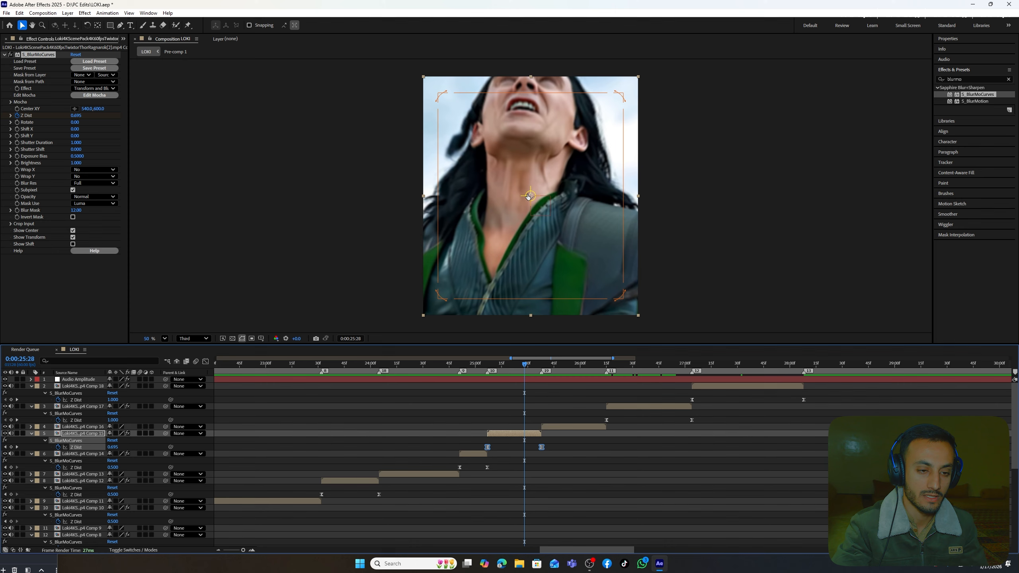
left_click_drag(530, 195, 527, 112)
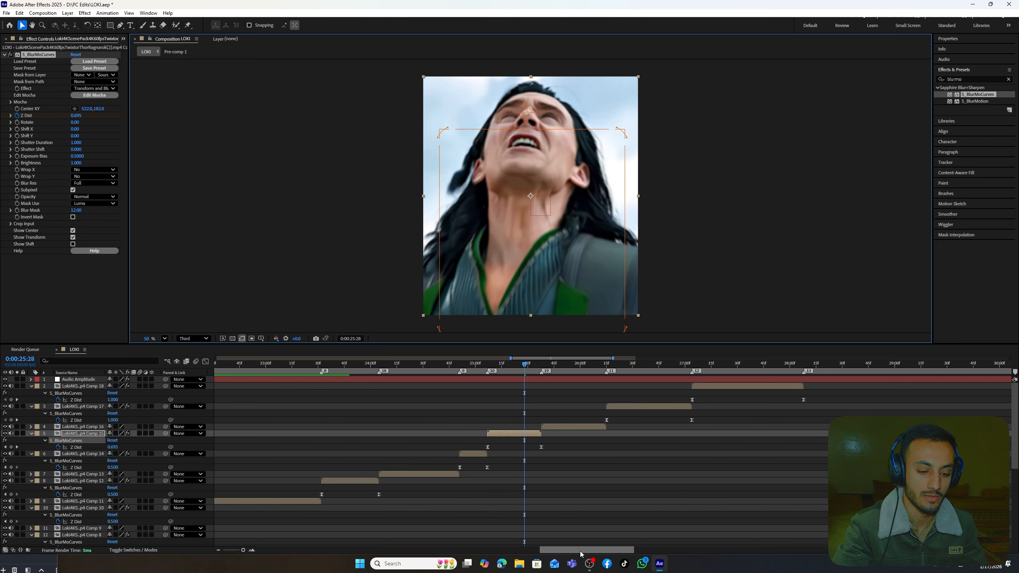
Move the S_BlurMoCurves Center XY of Comp 14 onto the nose, at about 528, 470.
left_click_drag(577, 551, 567, 547)
left_click(588, 365)
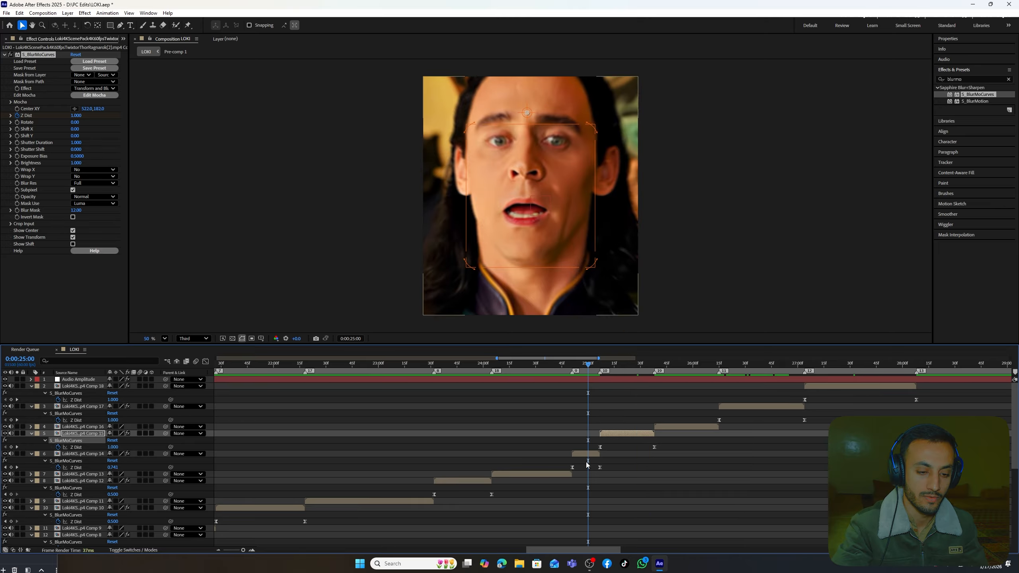
left_click_drag(608, 463, 562, 470)
left_click_drag(527, 198, 527, 172)
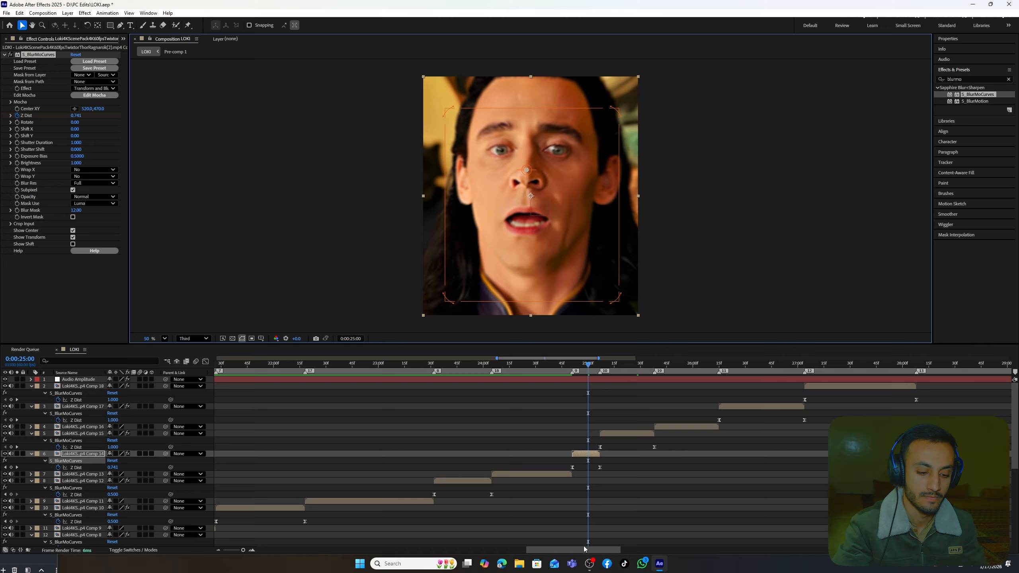
Shift the zoom centre of Comp 12's S_BlurMoCurves effect slightly to the left.
left_click_drag(585, 548, 566, 548)
left_click(609, 366)
left_click_drag(647, 490, 578, 497)
left_click_drag(531, 196, 507, 195)
Raise the zoom centre of Comp 10's S_BlurMoCurves effect onto the face.
left_click_drag(564, 547, 530, 548)
scroll(582, 482, "down", 4)
left_click(679, 365)
left_click_drag(625, 438, 739, 443)
left_click_drag(530, 196, 528, 105)
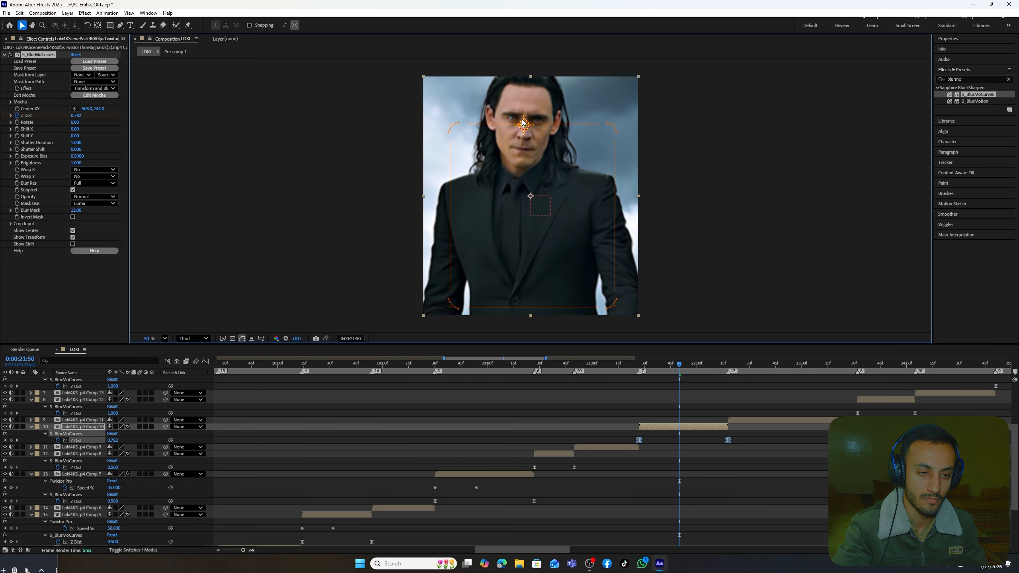
Raise the zoom centre of Comp 8's S_BlurMoCurves effect above the frame's middle.
left_click_drag(530, 549, 522, 549)
left_click(624, 365)
left_click_drag(596, 464, 660, 471)
left_click_drag(530, 196, 530, 161)
Raise the zoom centre of Comp 7's S_BlurMoCurves effect onto the standing figure's head.
left_click_drag(522, 548, 512, 549)
left_click(635, 365)
left_click_drag(707, 498, 581, 504)
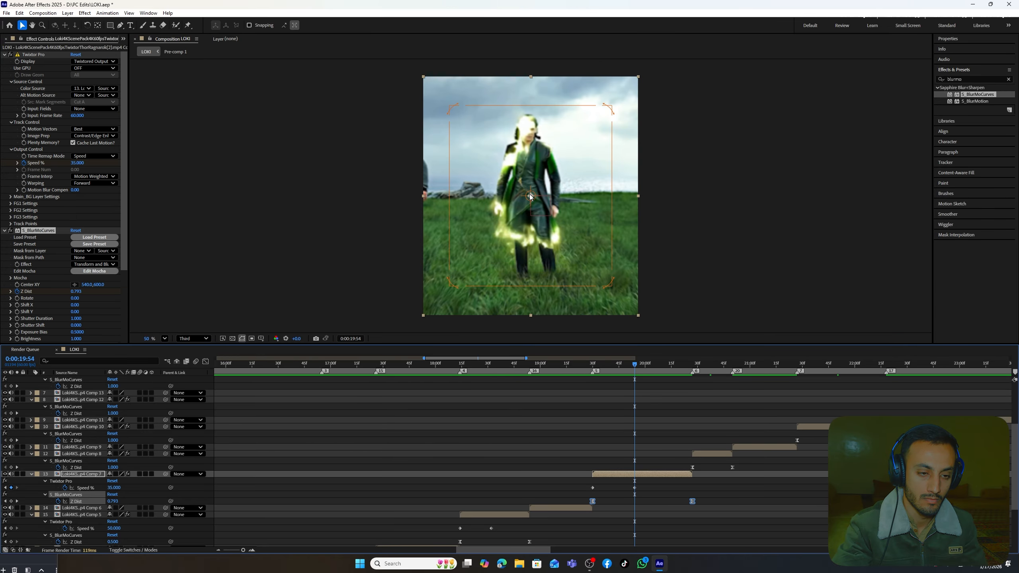
left_click_drag(531, 196, 529, 135)
Move the S_BlurMoCurves Center XY of Comp 5 up to about 508, 400.
left_click(487, 365)
scroll(494, 454, "down", 4)
left_click_drag(544, 465, 449, 472)
left_click_drag(530, 196, 525, 155)
Raise the zoom centre of Comp 3's S_BlurMoCurves effect onto the face above the crossed arms.
left_click(355, 365)
left_click_drag(506, 550, 475, 550)
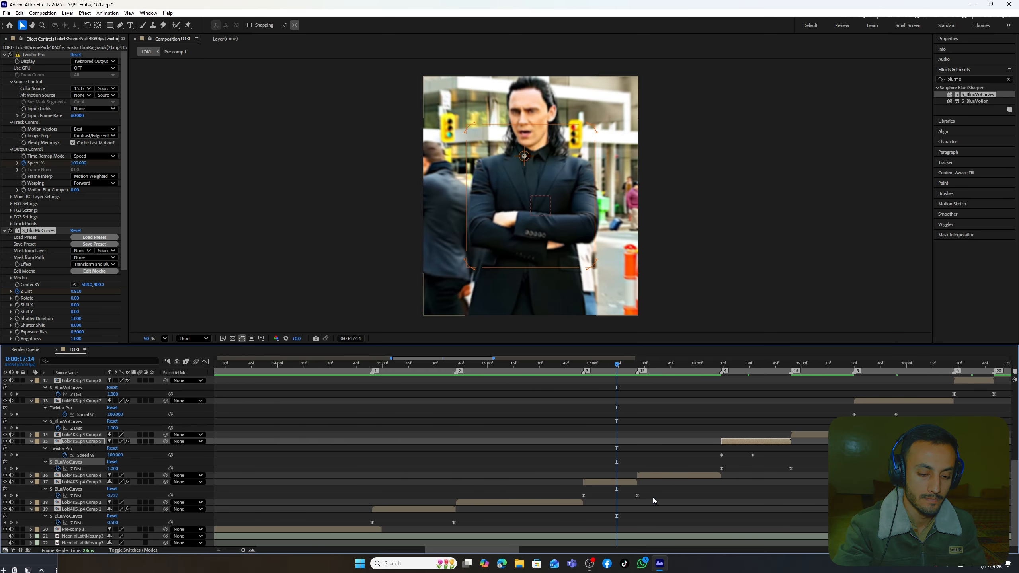
left_click_drag(653, 500, 572, 493)
left_click_drag(530, 196, 528, 134)
Move the S_BlurMoCurves Center XY of Comp 1 to about 468, 368, and play back the edit from 0:00:14:19.
left_click_drag(486, 551, 470, 550)
left_click(544, 365)
left_click_drag(610, 526, 492, 520)
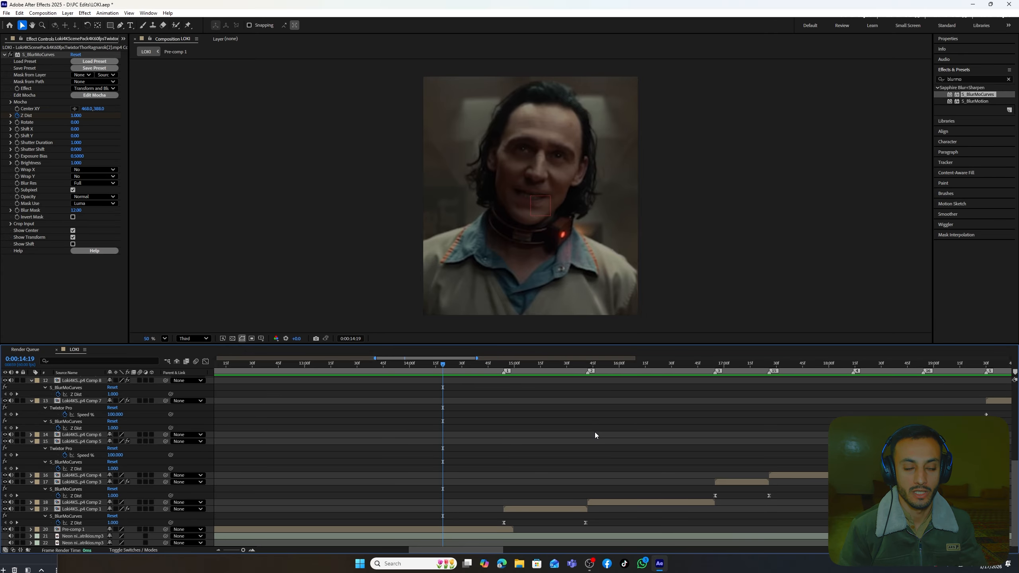
key("space")
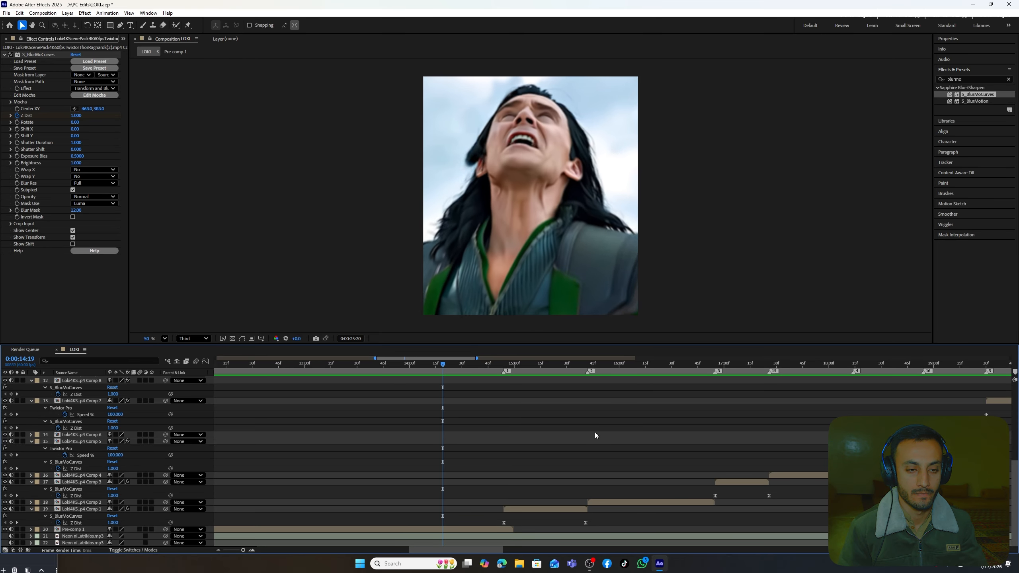
Stop the playback and apply S_BlurMoCurves to the Comp 2 clip with the playhead at the clip's start.
key("space")
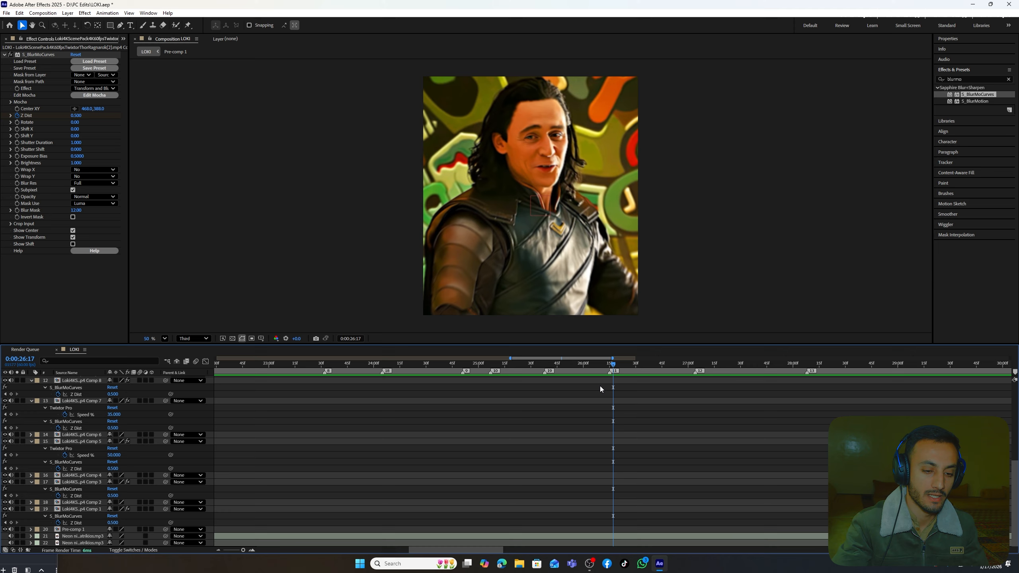
left_click_drag(614, 368, 348, 429)
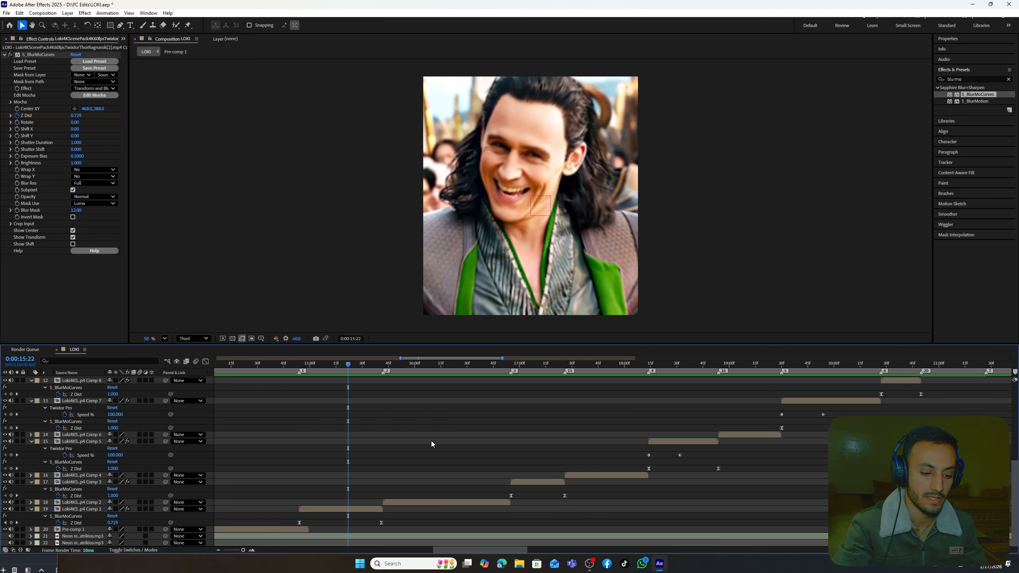
left_click(437, 503)
key("i")
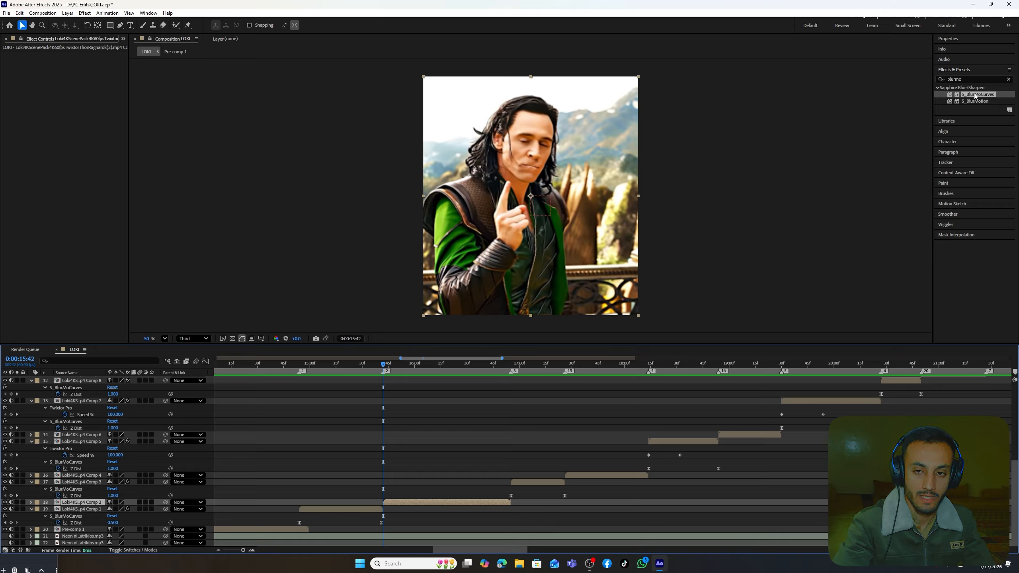
left_click_drag(975, 94, 437, 498)
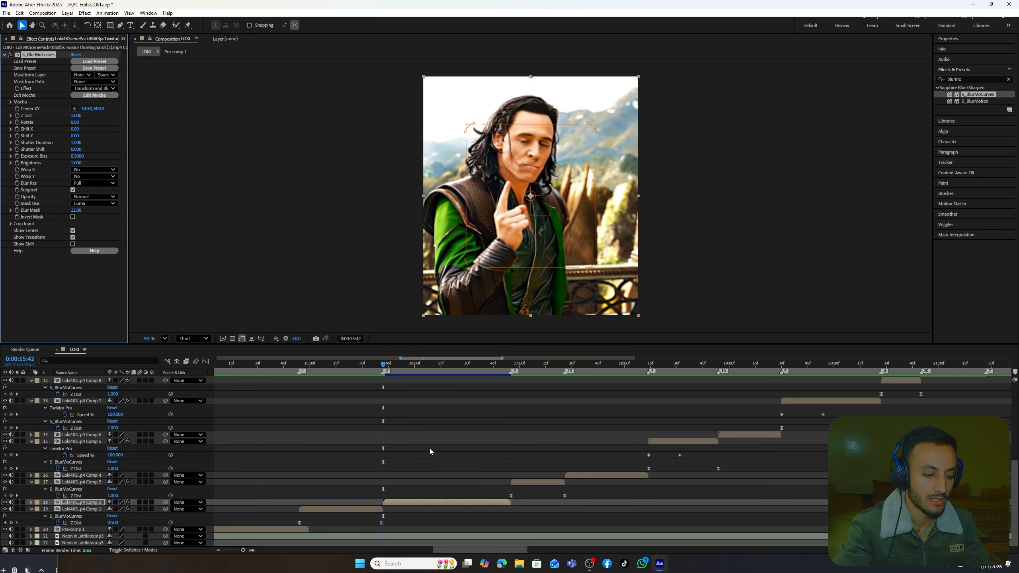
Keyframe Comp 2's S_BlurMoCurves Z Dist from 0.500 at the clip's start to 1.000 at its end.
key("o")
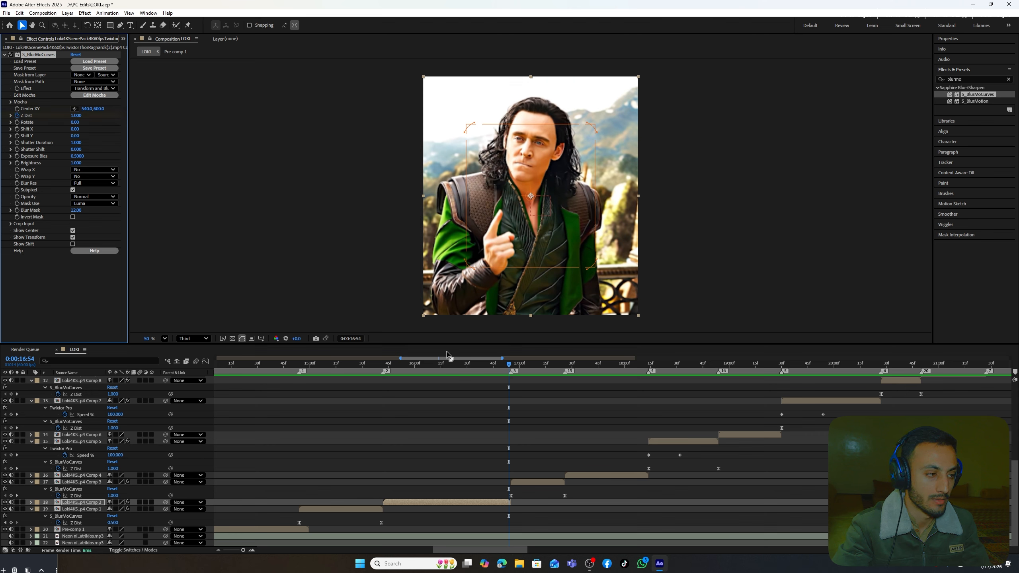
key("i")
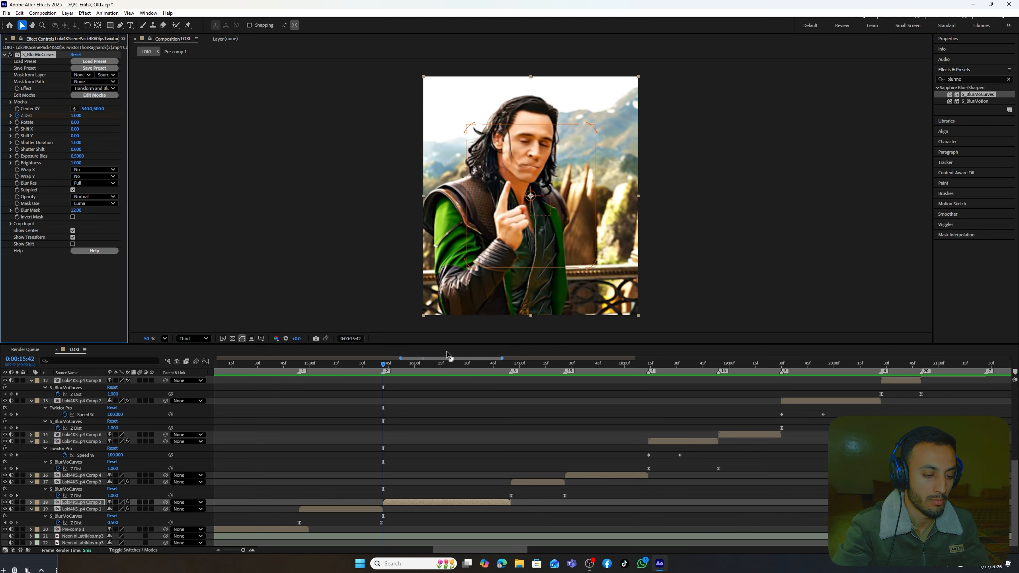
left_click(76, 116)
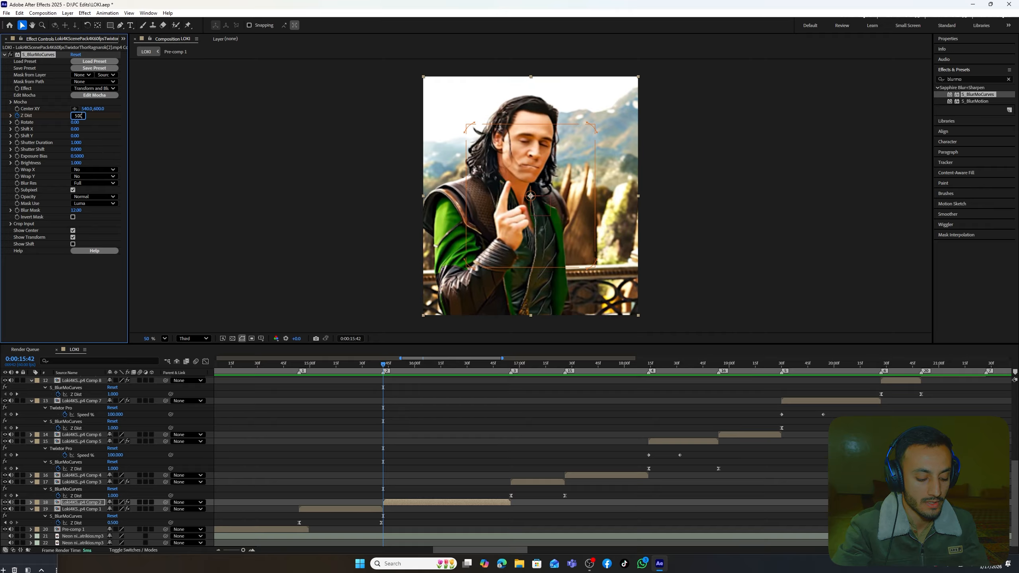
type("0.500")
key("Return")
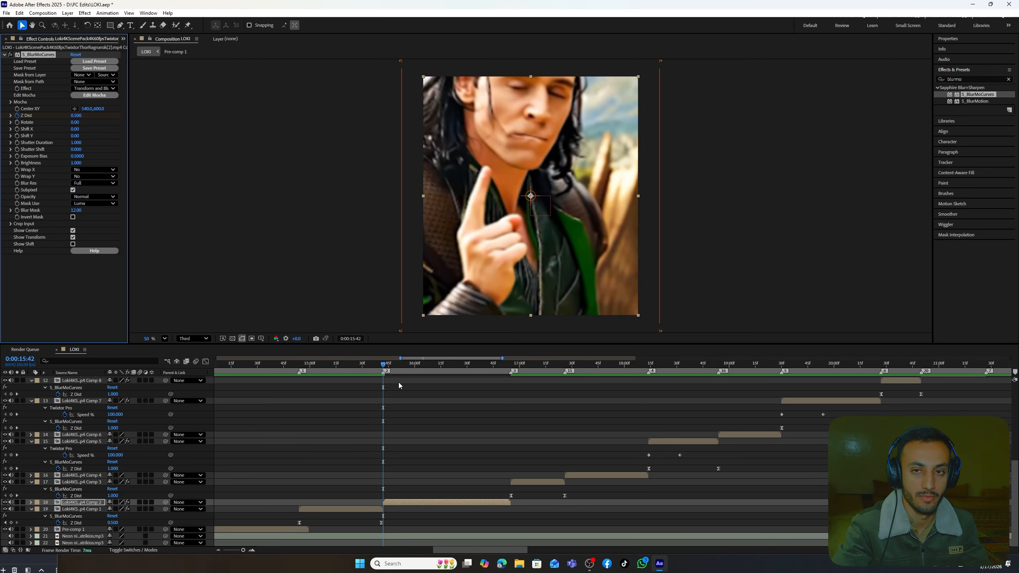
Reveal Comp 2's two Z Dist keyframes and apply Easy Ease to both.
left_click_drag(384, 367, 436, 369)
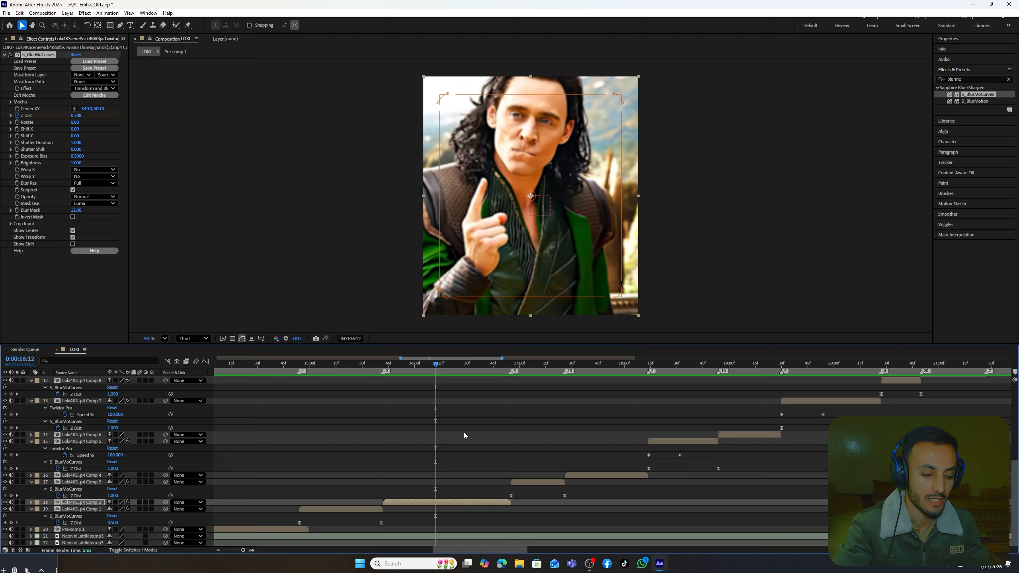
key("u")
scroll(463, 433, "down", 1)
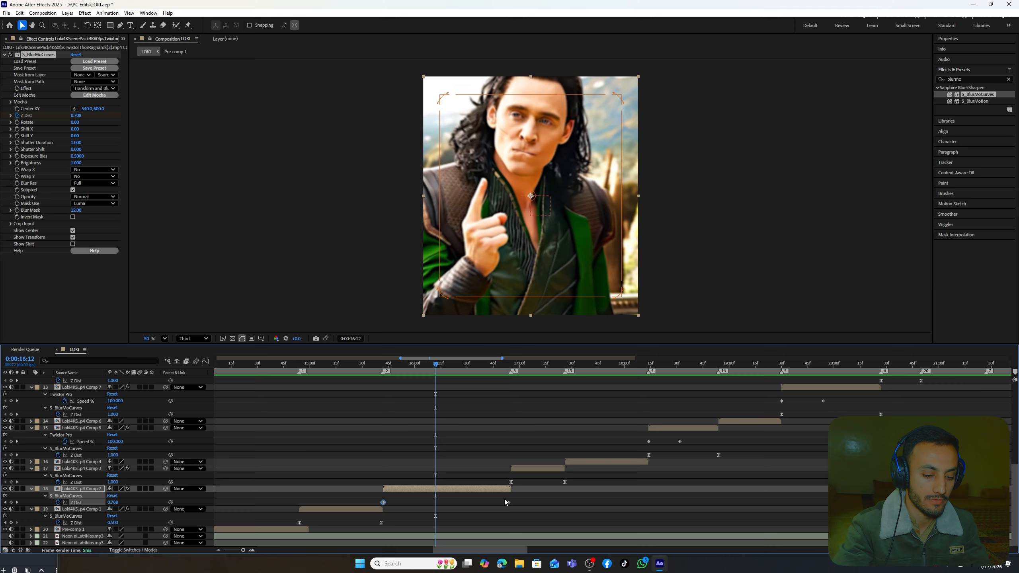
left_click_drag(516, 497, 376, 510)
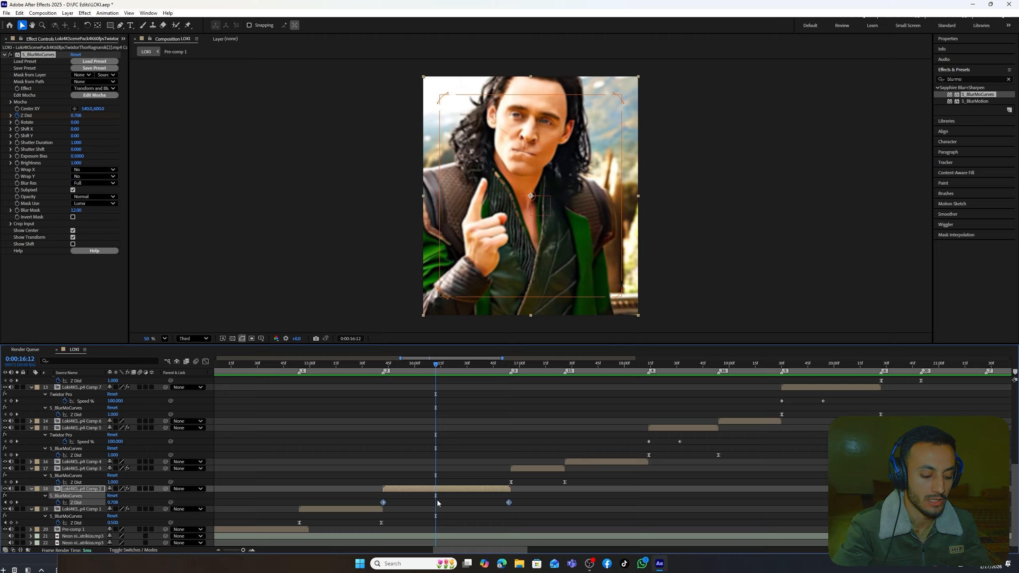
key("F9")
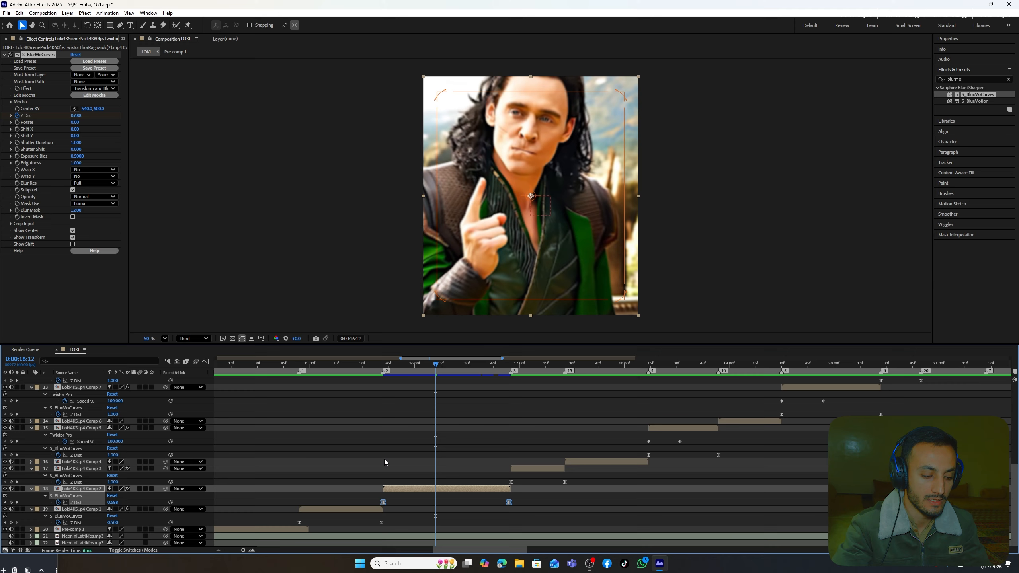
Reshape Comp 2's Z Dist value curve so it is steep at both keyframes and flatter in the middle.
left_click(205, 362)
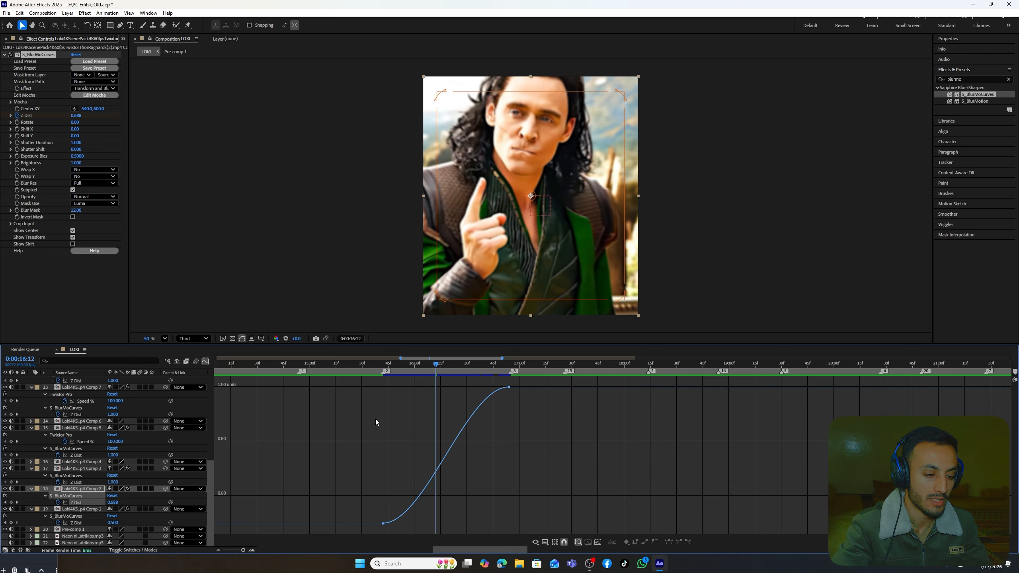
left_click(459, 435)
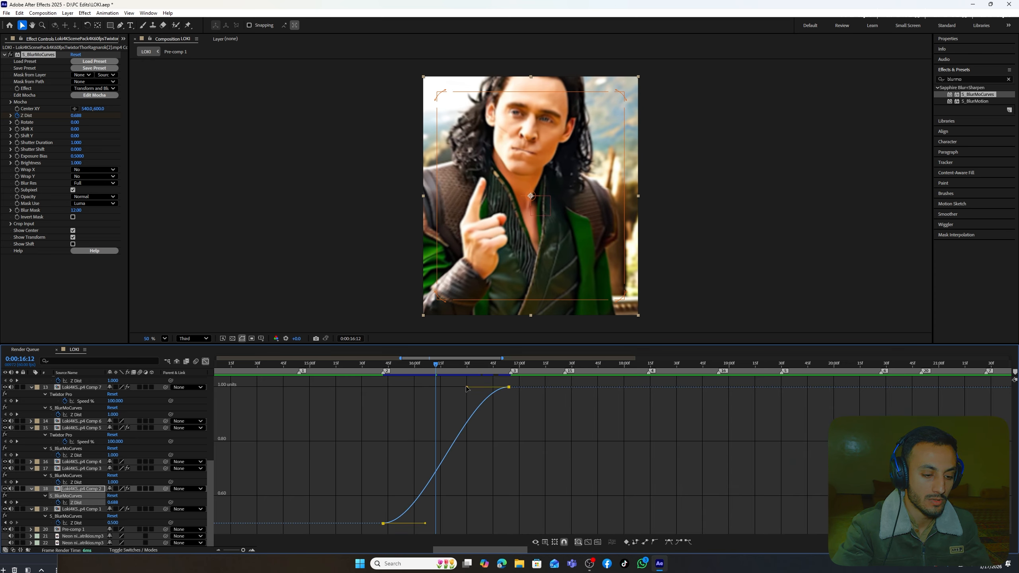
left_click_drag(467, 387, 468, 443)
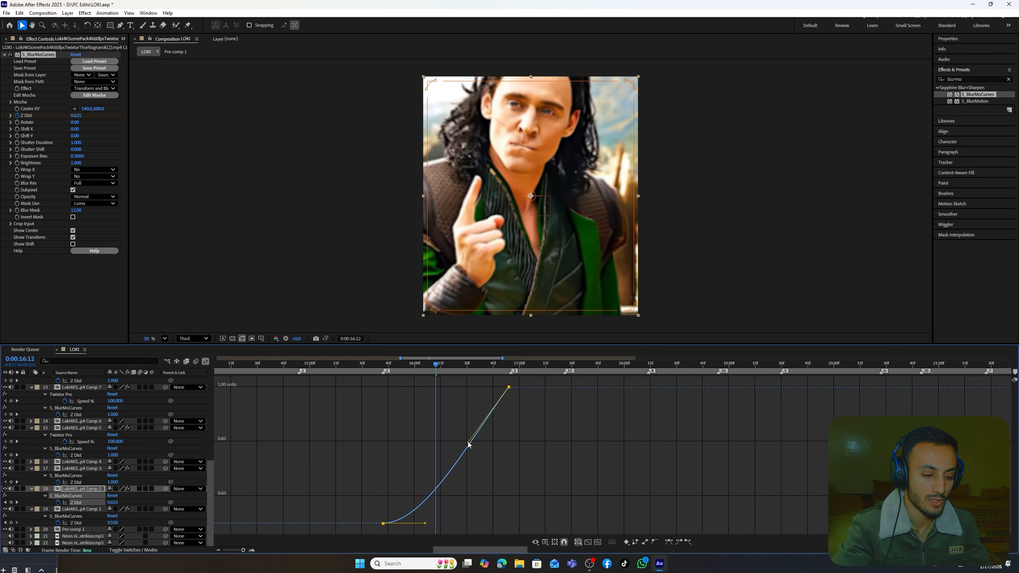
left_click_drag(424, 523, 471, 450)
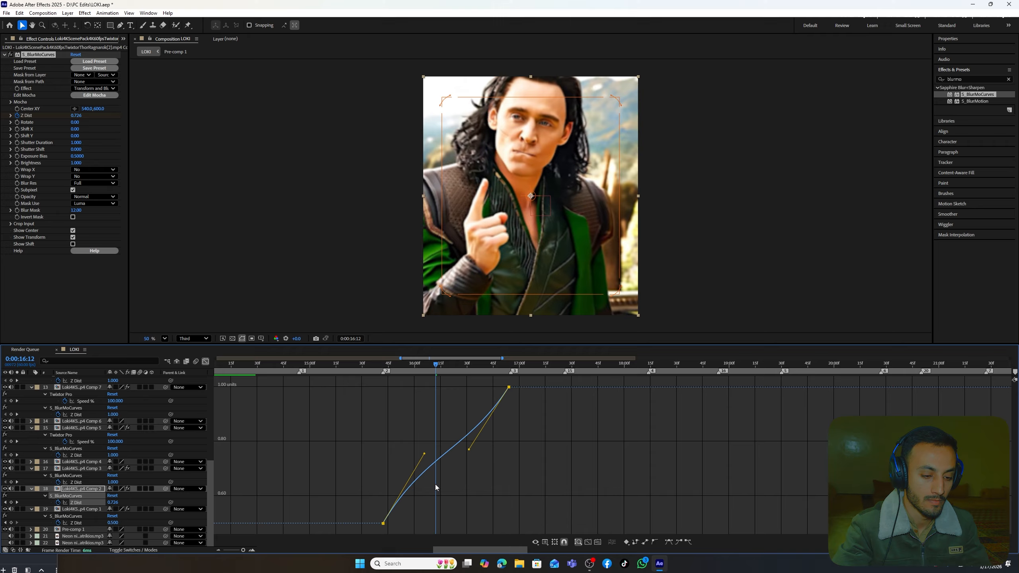
left_click(205, 361)
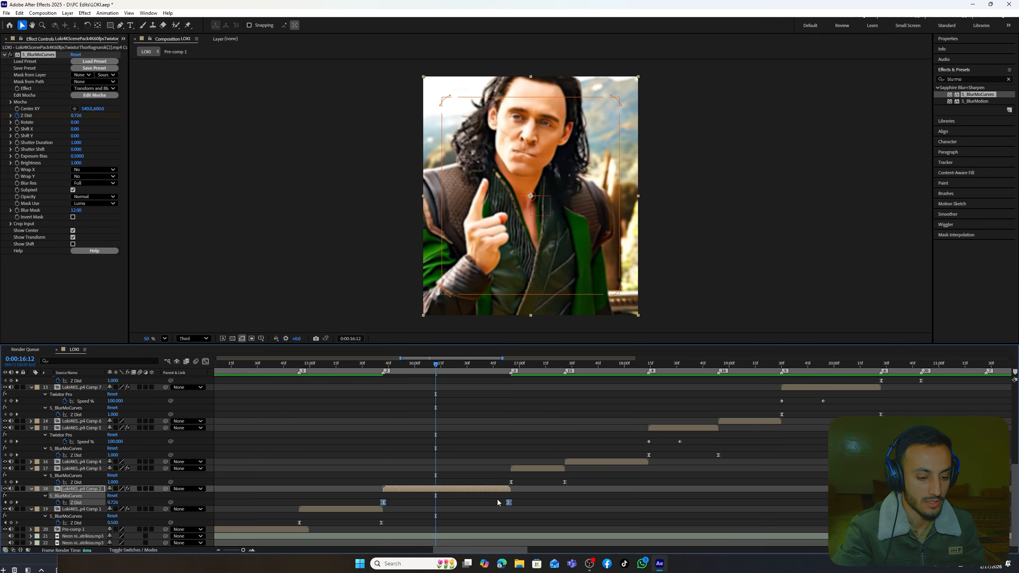
Paste the S_BlurMoCurves zoom at the start of Comp 4 and move its last Z Dist keyframe to the clip's end.
left_click(587, 462)
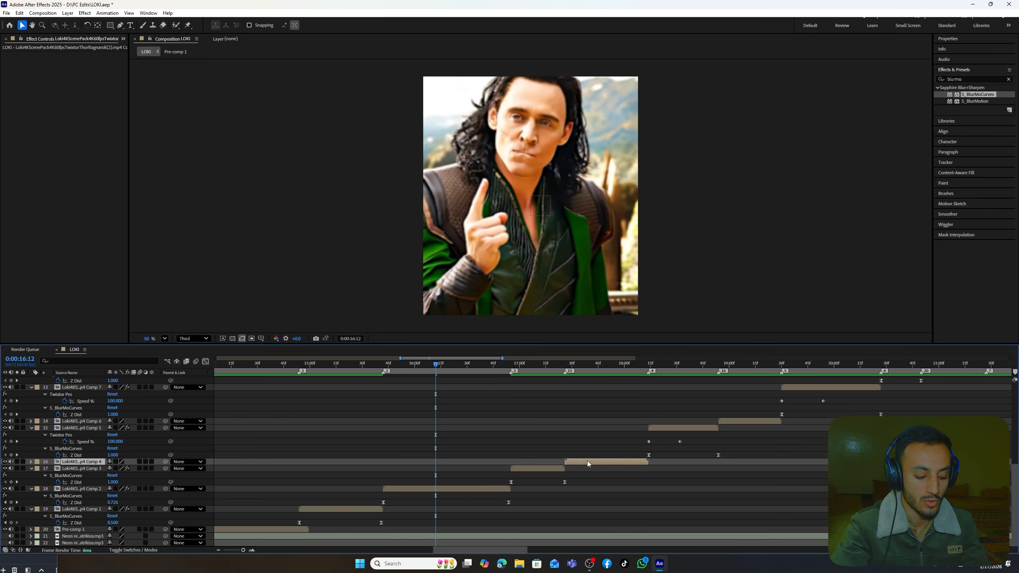
key("i")
key("ctrl+v")
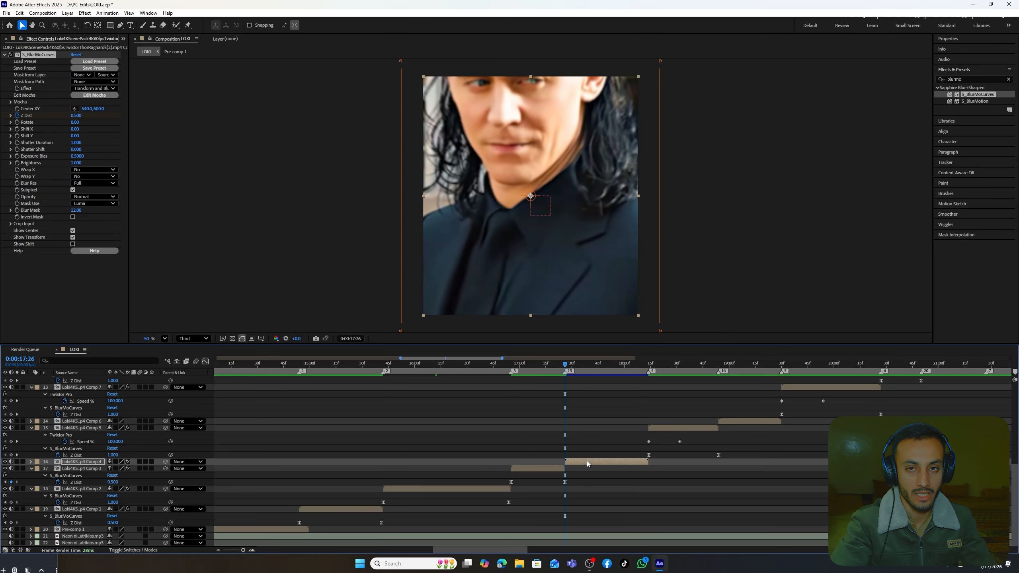
key("u")
key("o")
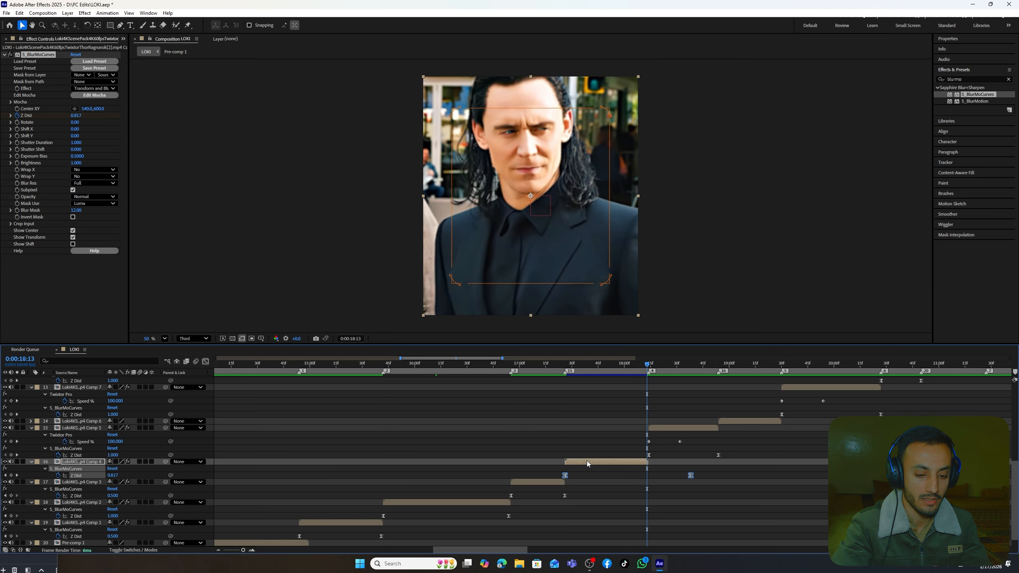
left_click_drag(691, 475, 649, 476)
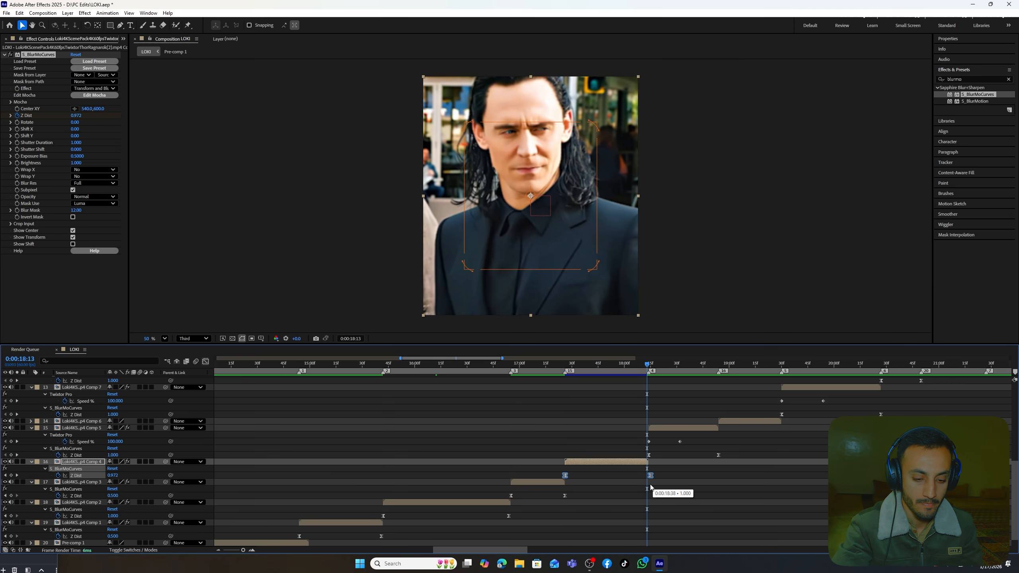
Paste the S_BlurMoCurves zoom at the start of Comp 6 and move its last Z Dist keyframe to the clip's end.
scroll(538, 423, "right", 5)
left_click(538, 423)
key("i")
key("ctrl+v")
key("u")
key("o")
left_click_drag(649, 434, 586, 435)
Paste the S_BlurMoCurves zoom at the start of Comp 9 and move its last Z Dist keyframe to the clip's end.
scroll(621, 460, "right", 4)
scroll(621, 461, "up", 4)
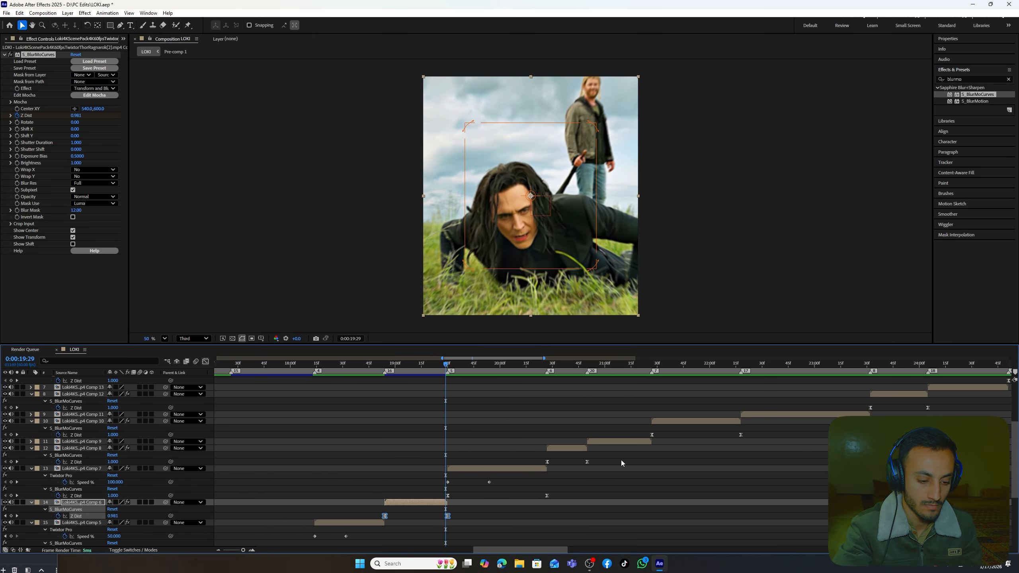
left_click(613, 443)
key("i")
key("ctrl+v")
key("u")
key("o")
left_click_drag(713, 456, 651, 459)
Paste the S_BlurMoCurves zoom at the start of Comp 11 and move its last Z Dist keyframe to the clip's end.
scroll(570, 430, "right", 5)
left_click(580, 417)
key("i")
key("ctrl+v")
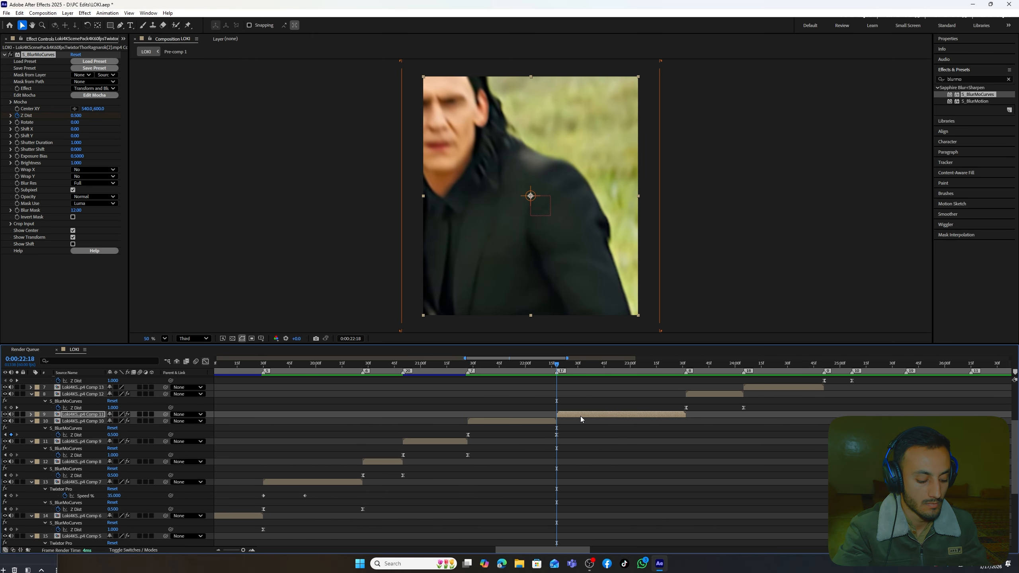
key("u")
key("o")
left_click_drag(683, 430, 635, 462)
Paste the S_BlurMoCurves zoom at the start of Comp 13 and fit its Z Dist keyframes to the clip's length.
scroll(565, 540, "right", 5)
scroll(566, 539, "up", 4)
left_click(575, 447)
key("i")
key("ctrl+v")
key("u")
key("o")
Paste the S_BlurMoCurves zoom at the start of Comp 16 and move its last Z Dist keyframe to the clip's end.
left_click(728, 400)
key("i")
key("ctrl+v")
key("u")
key("o")
left_click_drag(844, 415, 782, 415)
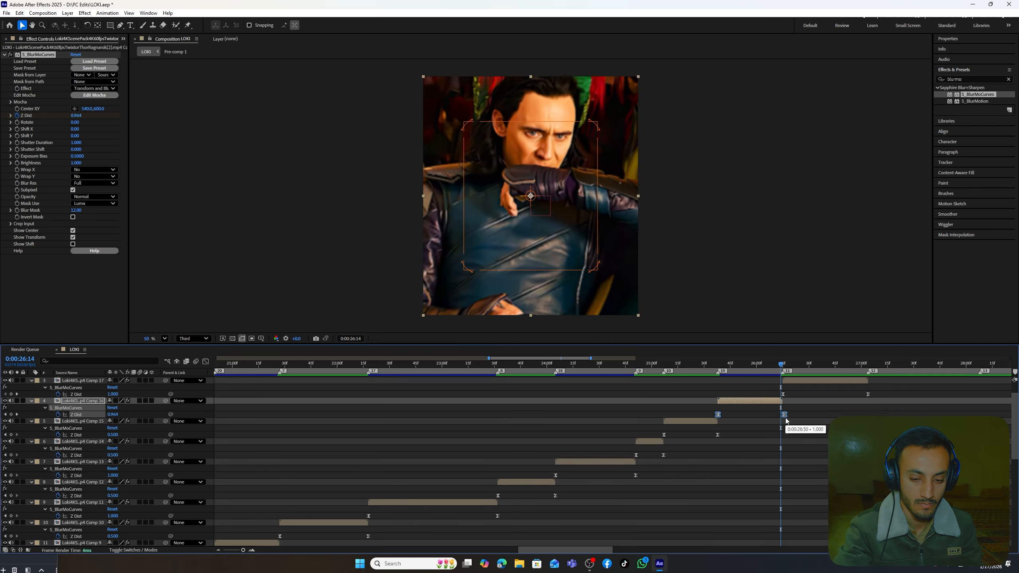
Move the playhead back to an earlier clip and play back the edit to review the zooms.
scroll(571, 544, "right", 5)
left_click_drag(571, 546, 572, 547)
scroll(589, 418, "up", 3)
left_click(589, 418)
key("space")
key("space")
left_click(404, 364)
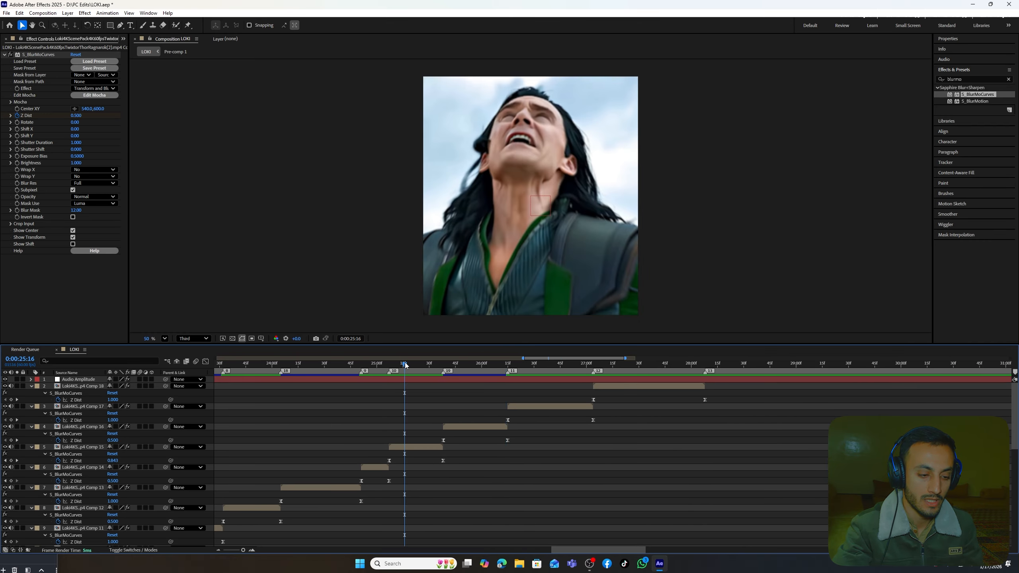
left_click_drag(405, 364, 261, 408)
key("space")
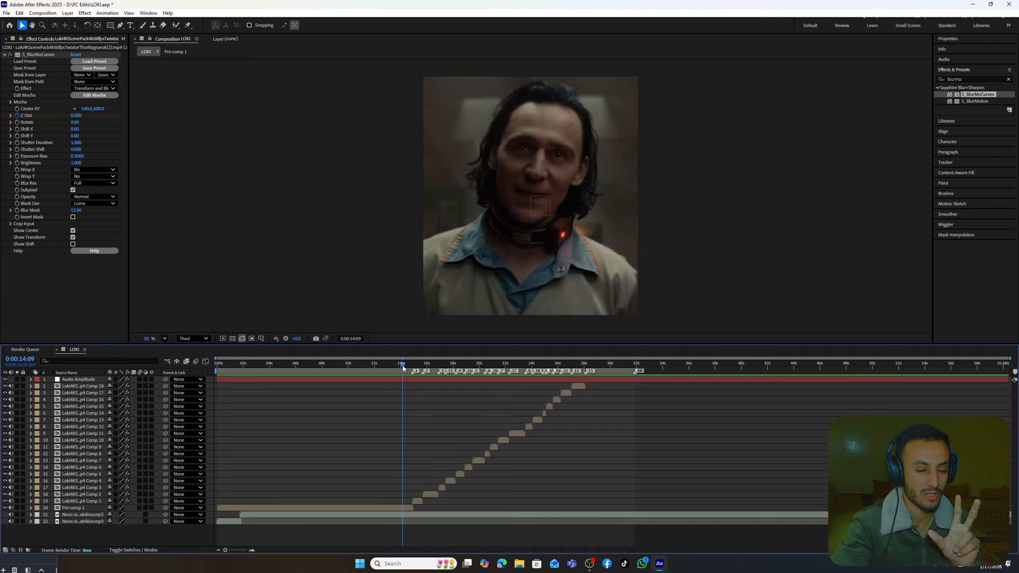
Find the Exposure colour correction effect and apply it to Comp 1 with the playhead at the clip's start.
left_click(417, 506)
left_click(419, 504)
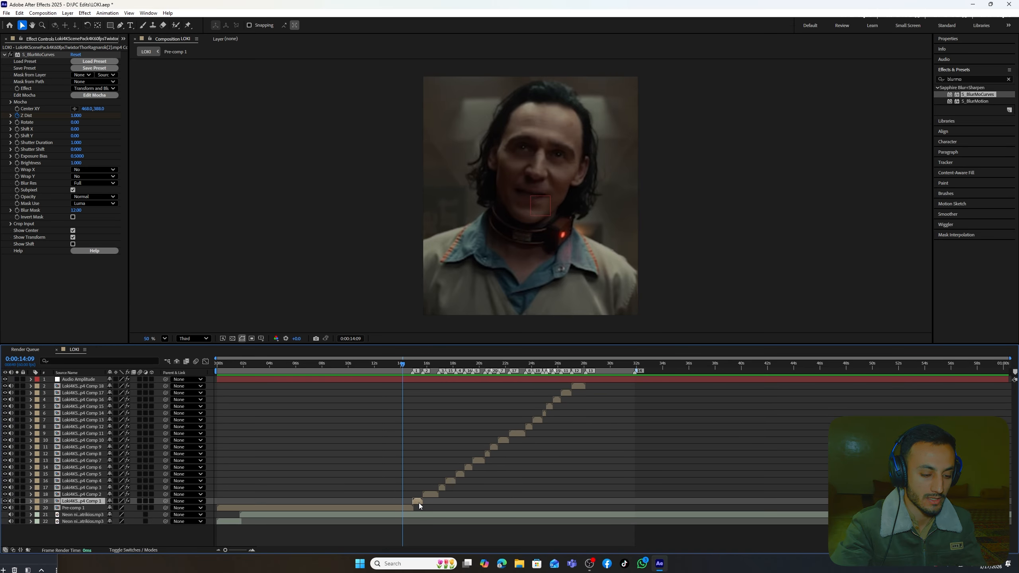
key("i")
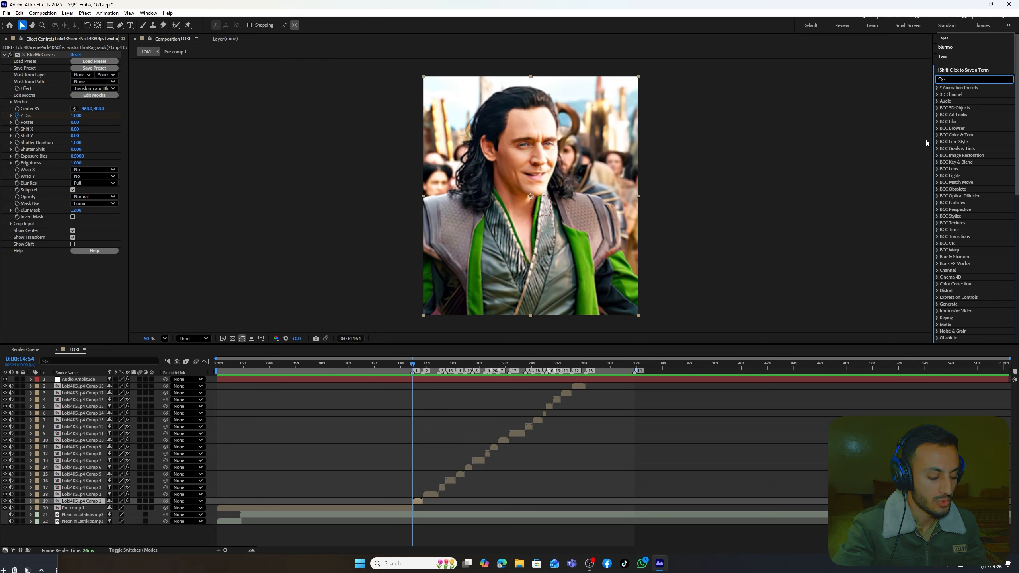
type("Ex")
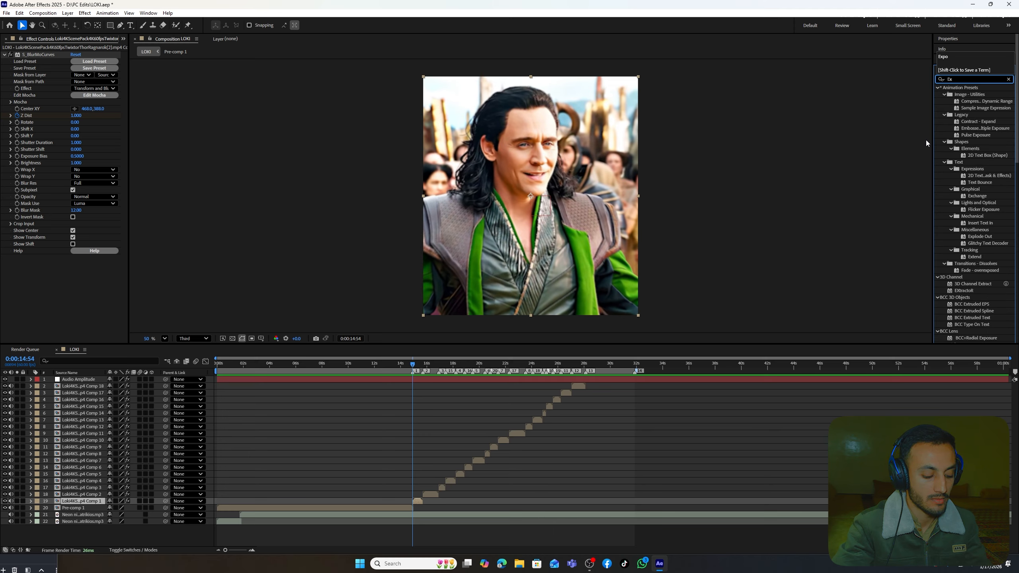
type("pos")
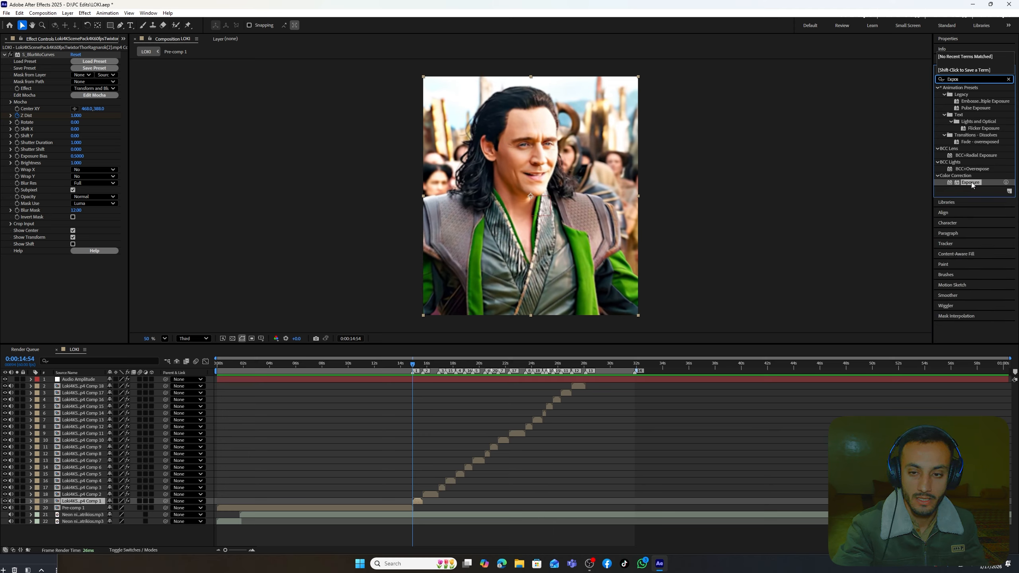
left_click_drag(975, 183, 420, 502)
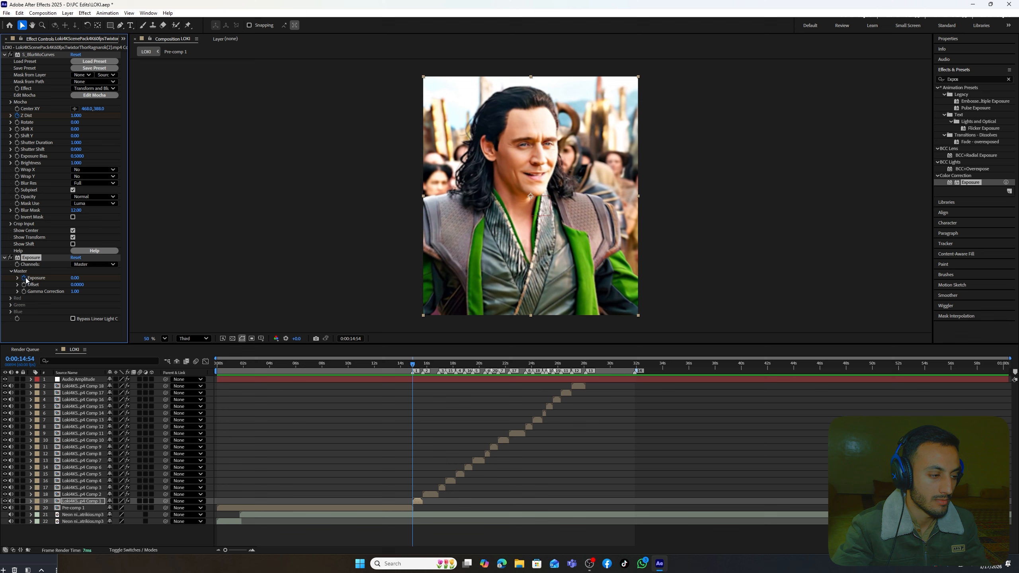
Set Comp 1's Exposure keyframes to 1 at the clip's start and -5 at its end.
left_click(75, 278)
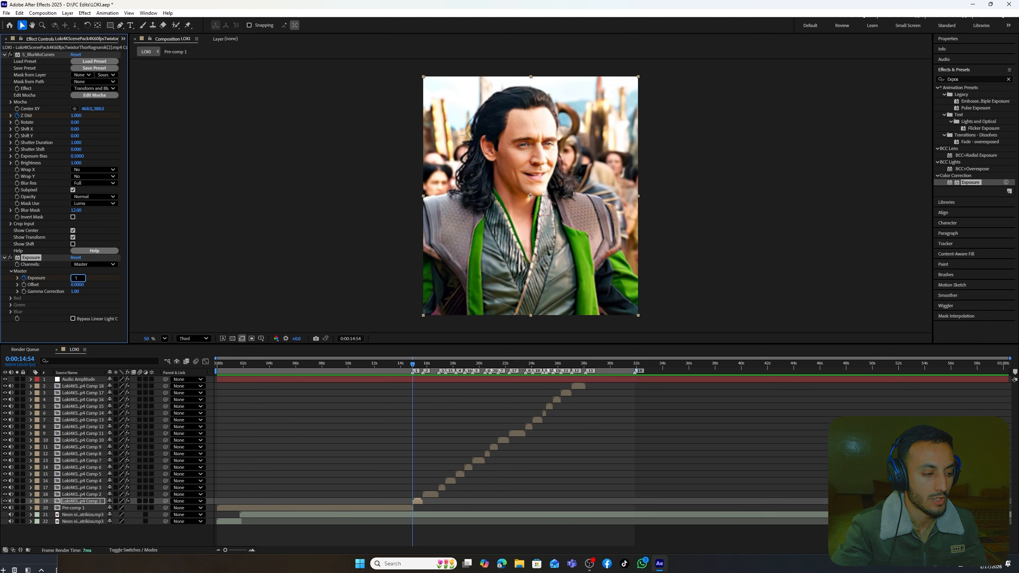
key("Return")
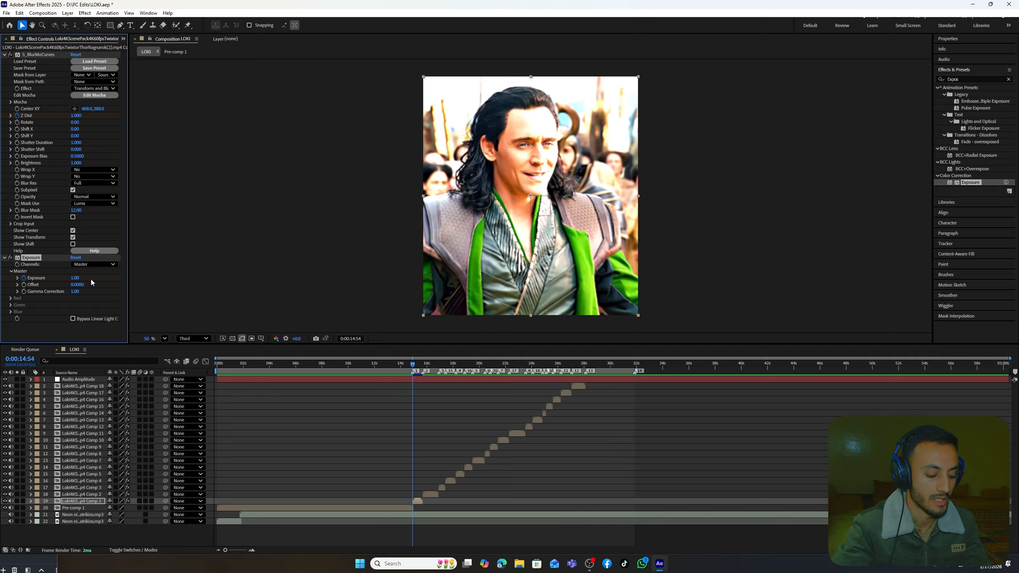
key("o")
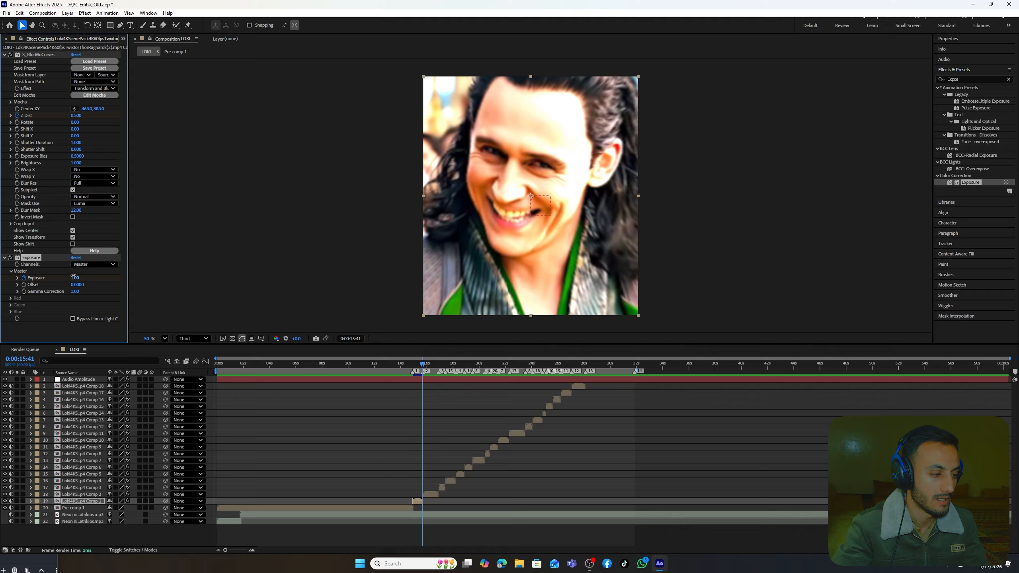
left_click(74, 278)
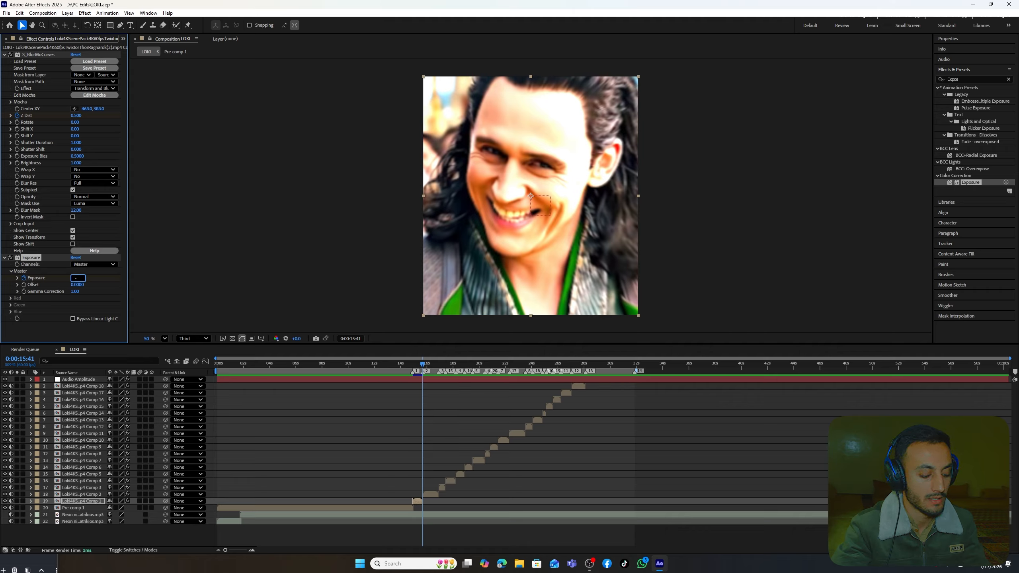
key("Return")
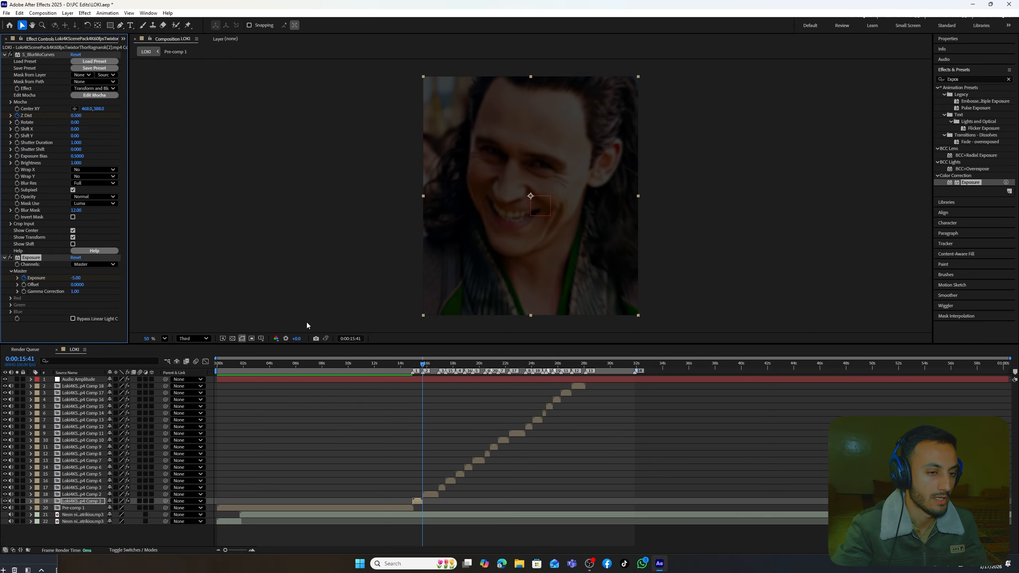
Easy ease both Exposure keyframes of Comp 1 and play back the edit from about 12 seconds.
mouse_move(424, 365)
left_mouse_down()
mouse_move(406, 367)
mouse_move(420, 373)
left_mouse_up()
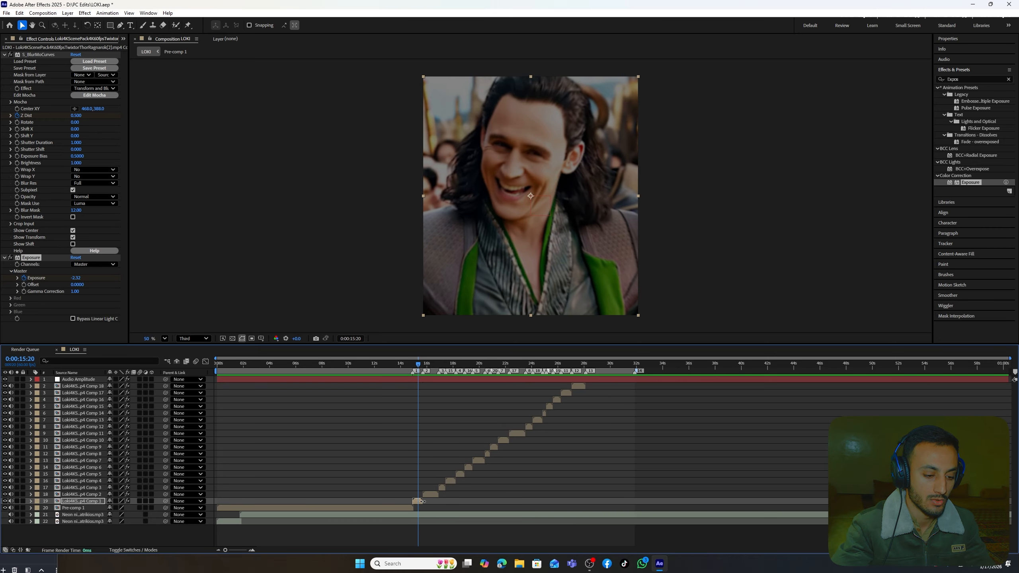
key("u")
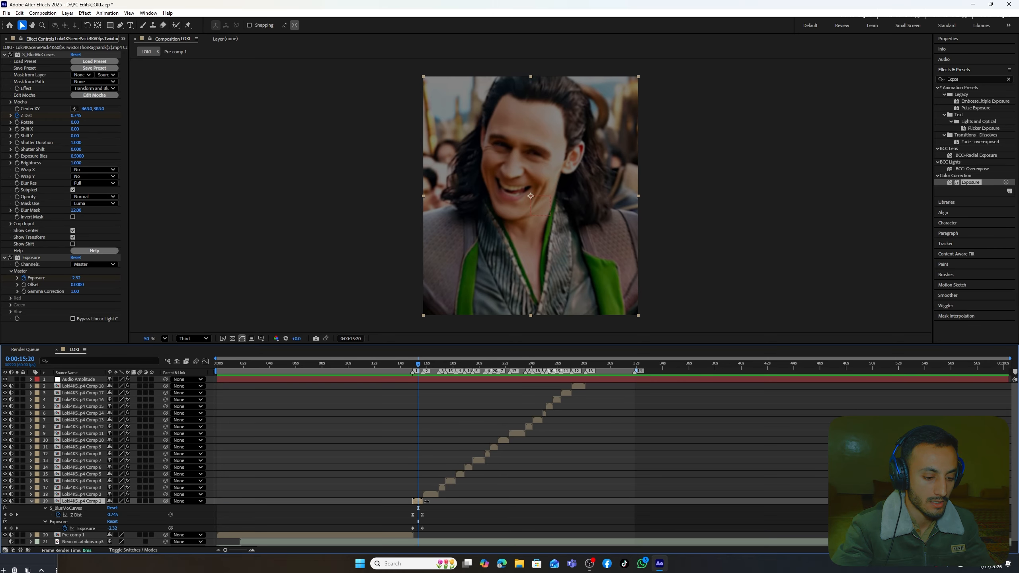
left_click_drag(403, 525, 433, 531)
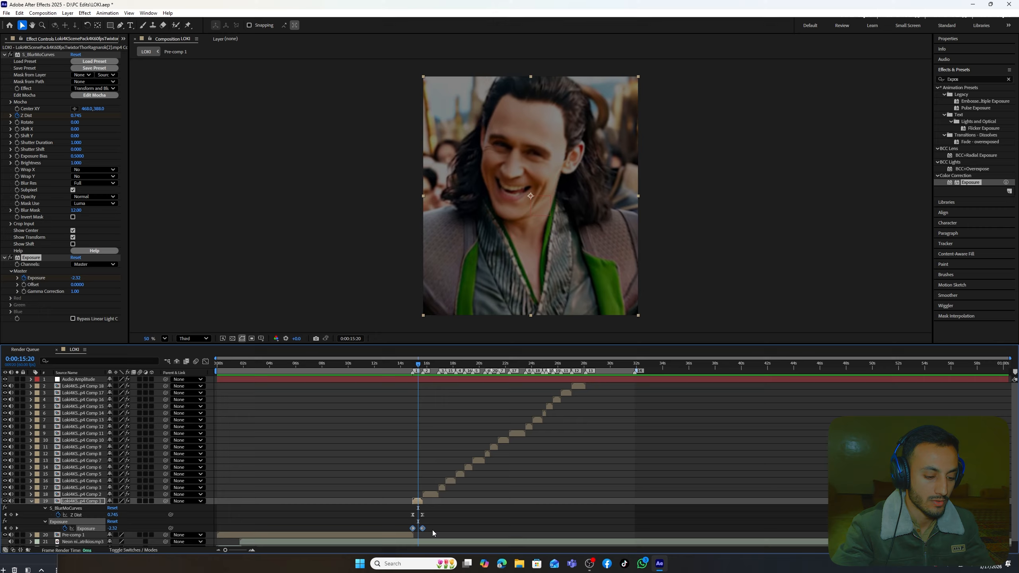
left_click(458, 516)
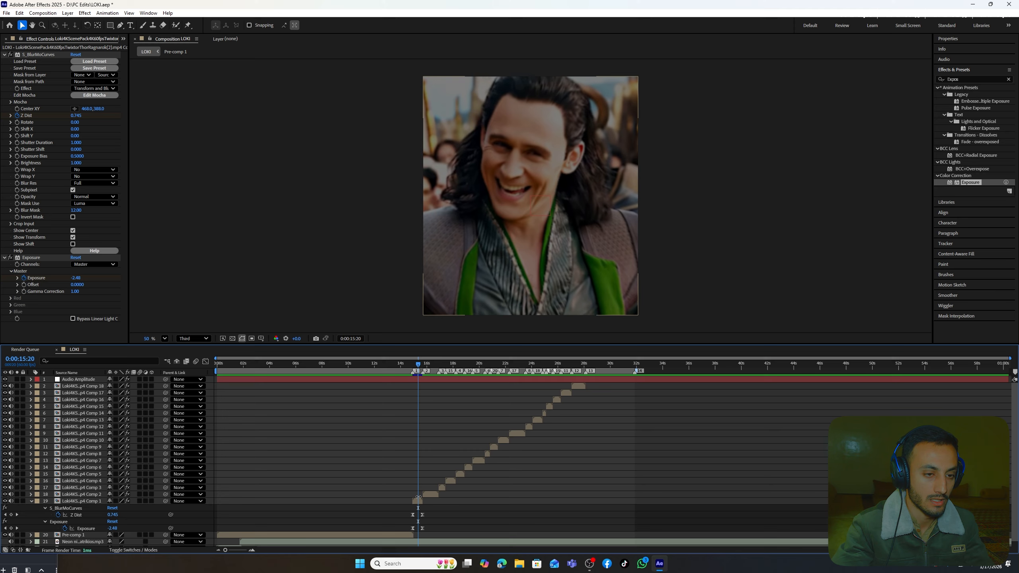
left_click(375, 364)
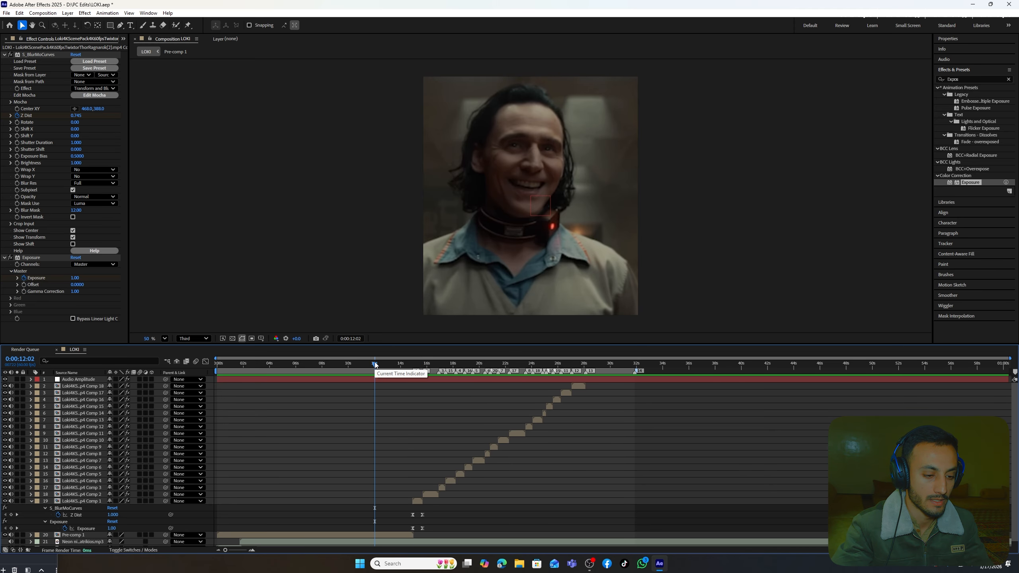
key("space")
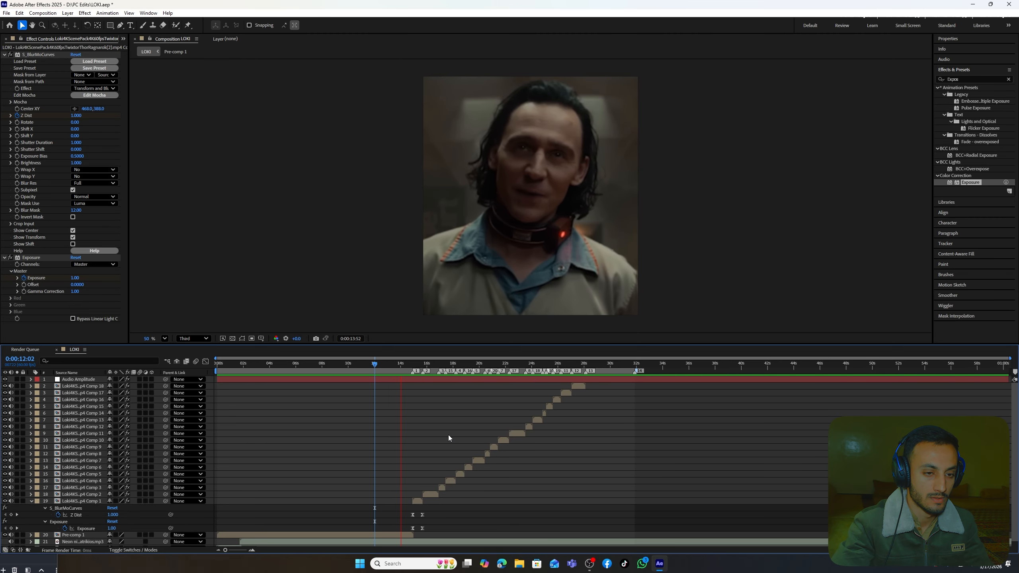
Find the Tint colour correction effect and apply it to Comp 2.
left_click(428, 495)
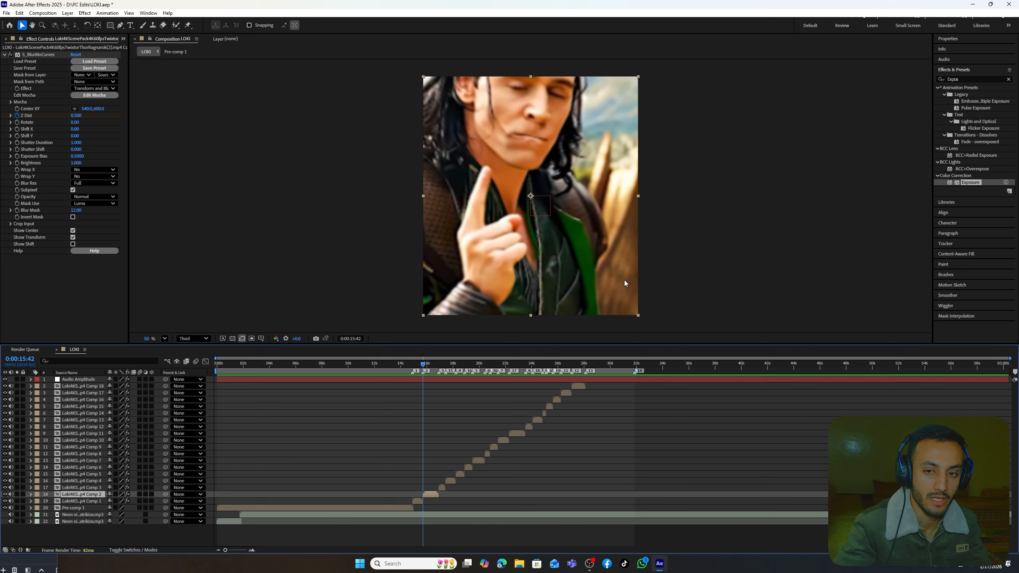
left_click(1008, 80)
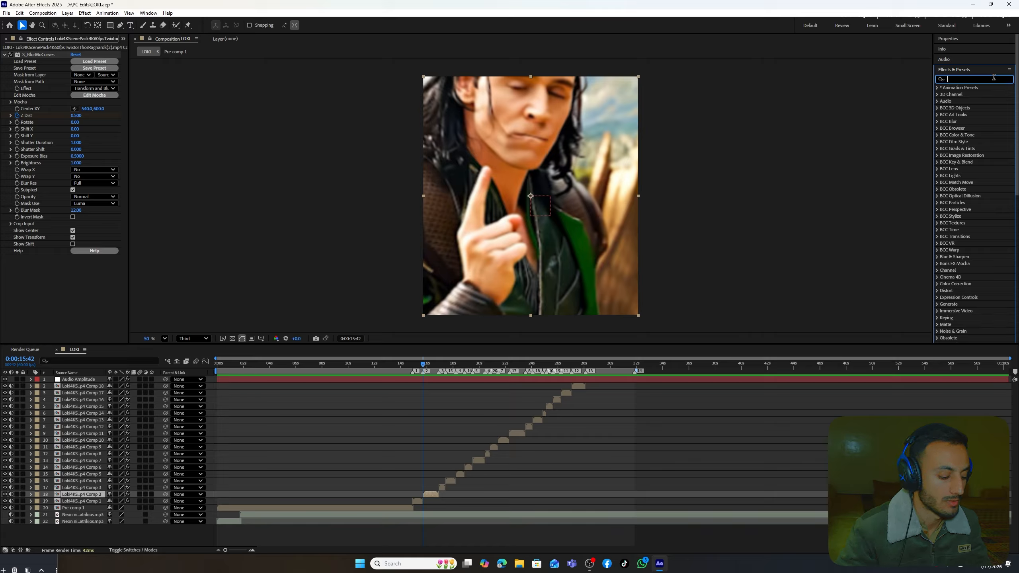
type("Tint")
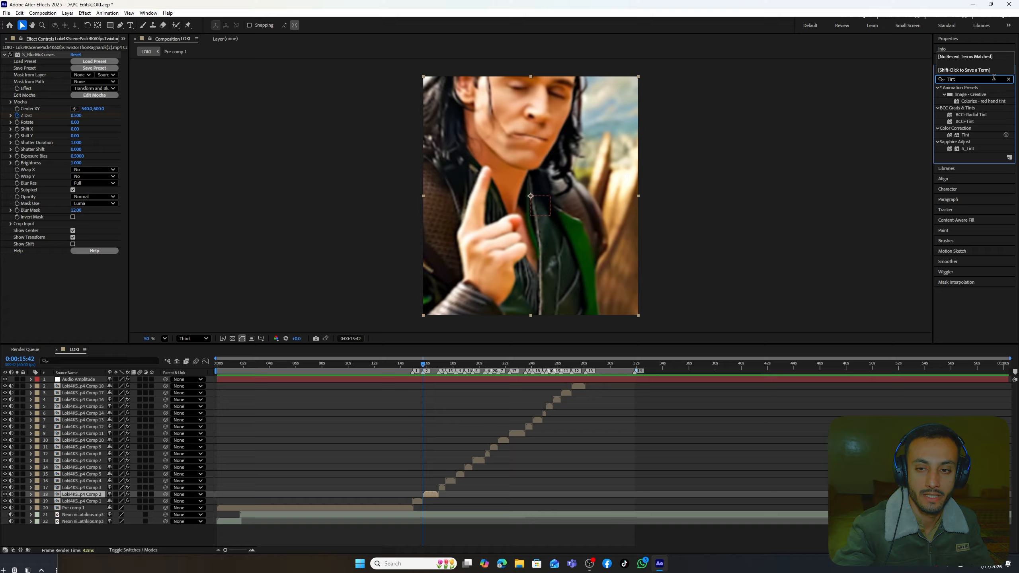
left_click_drag(961, 134, 431, 495)
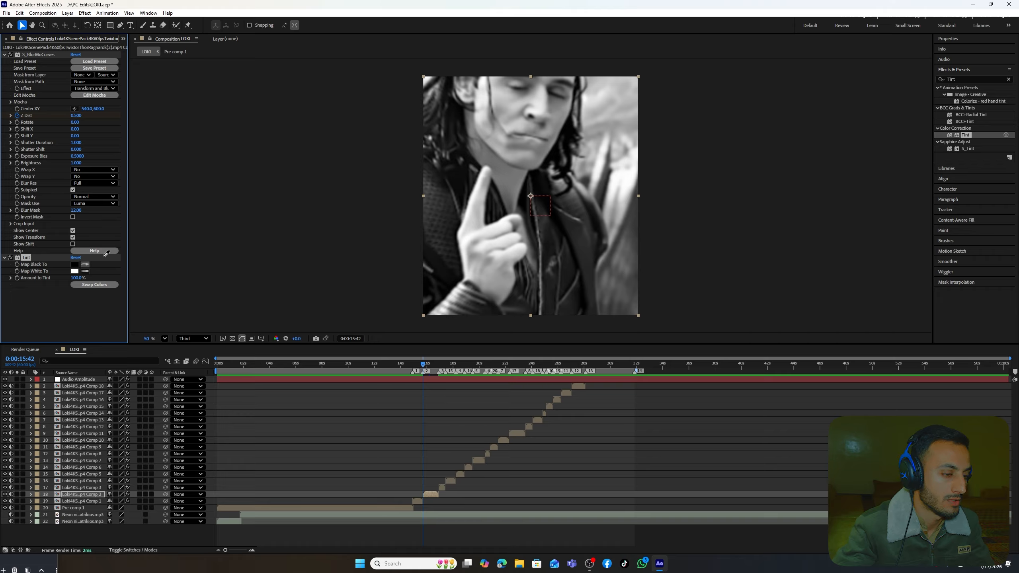
Set Comp 2's Tint Map Black To colour to pure red.
left_click(75, 265)
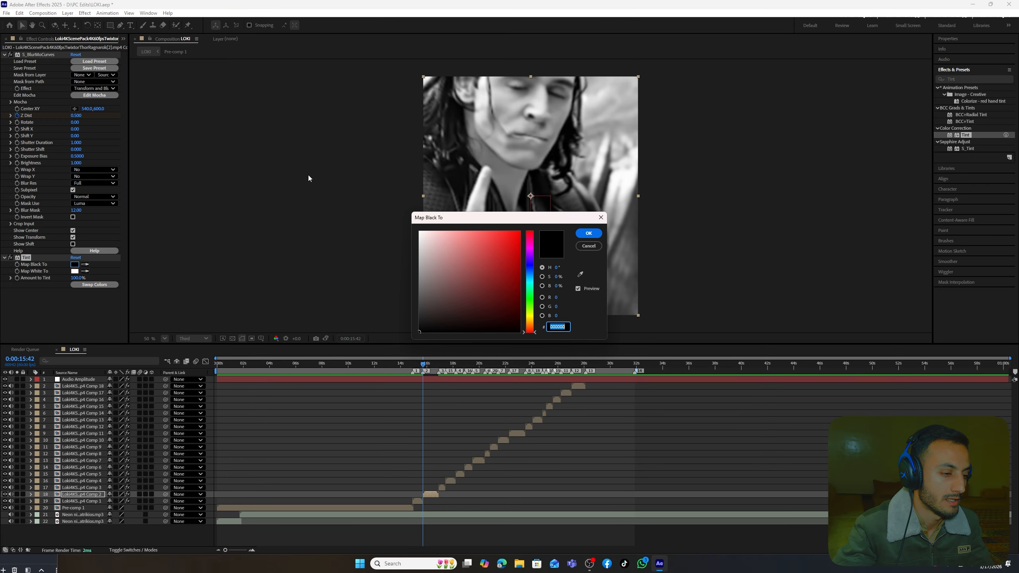
left_click_drag(471, 251, 583, 217)
left_click(588, 233)
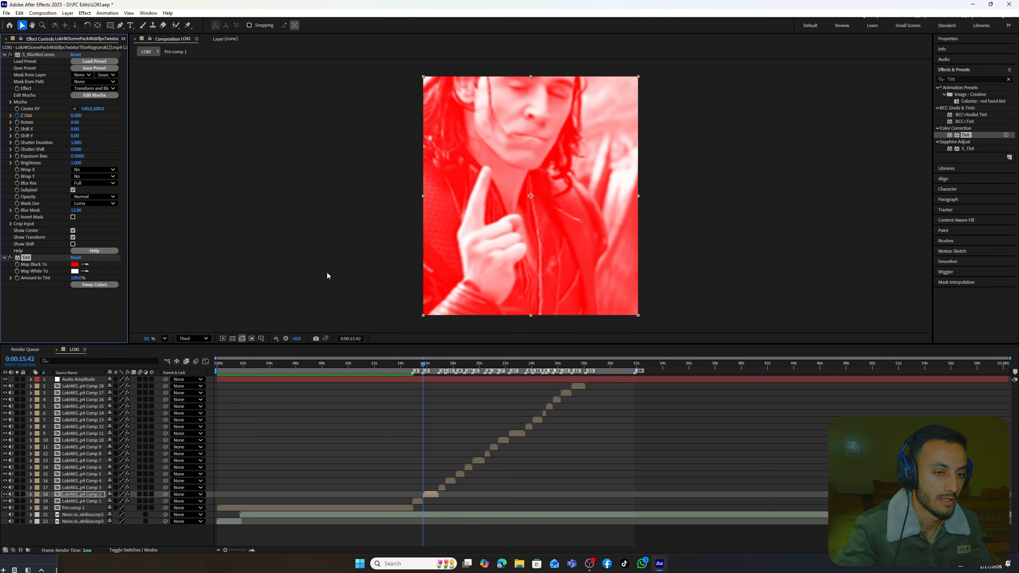
left_click(75, 271)
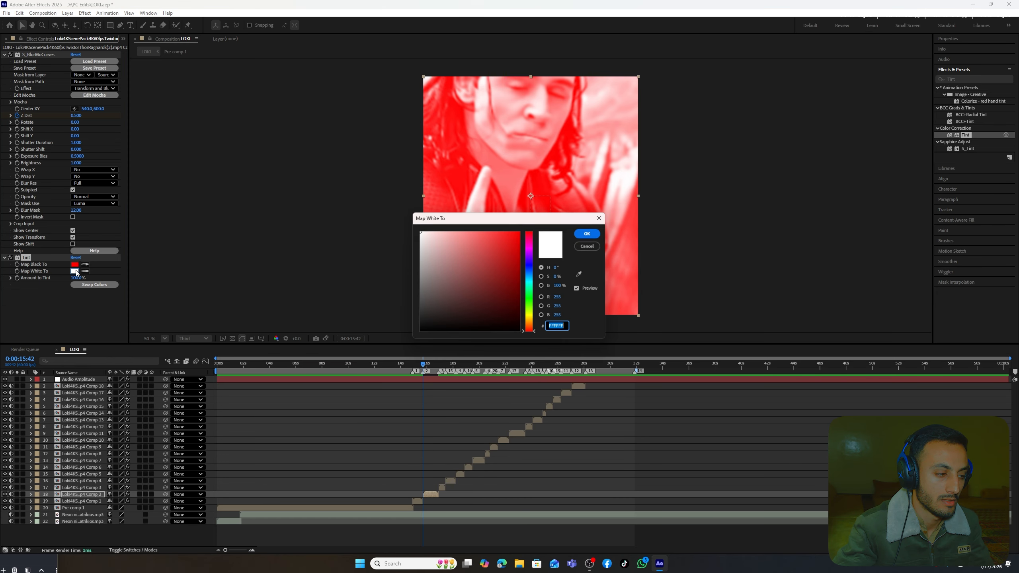
left_click_drag(493, 261, 565, 208)
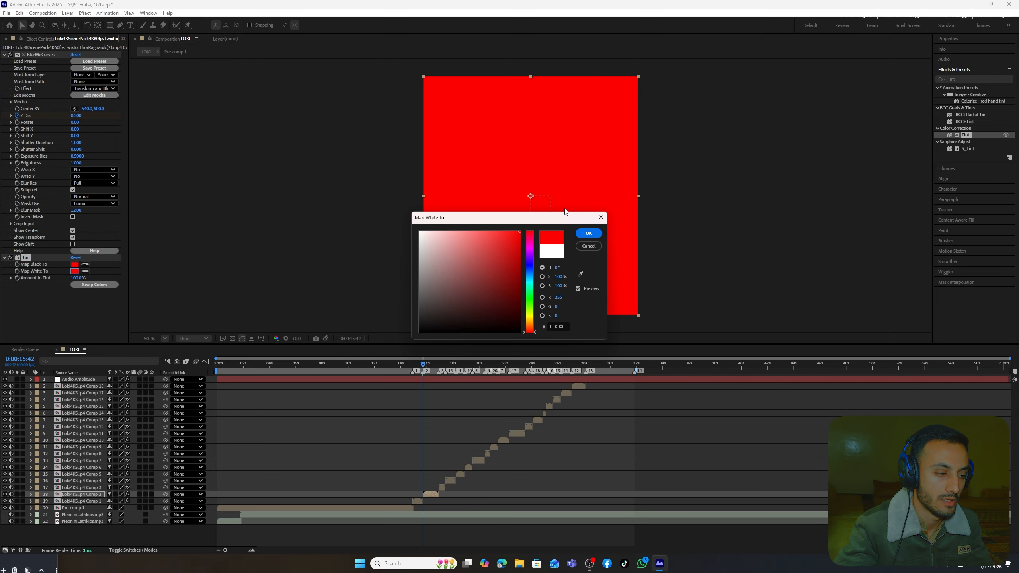
left_click(594, 248)
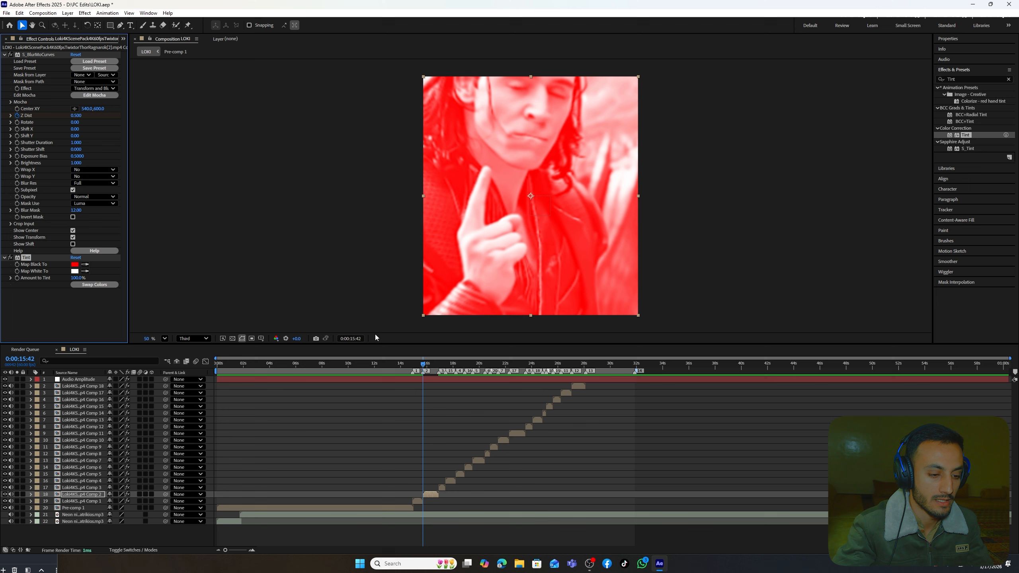
Keyframe Comp 2's Amount to Tint from 100% at the clip's start to 0% at its end and play back the edit.
left_click_drag(423, 363, 429, 365)
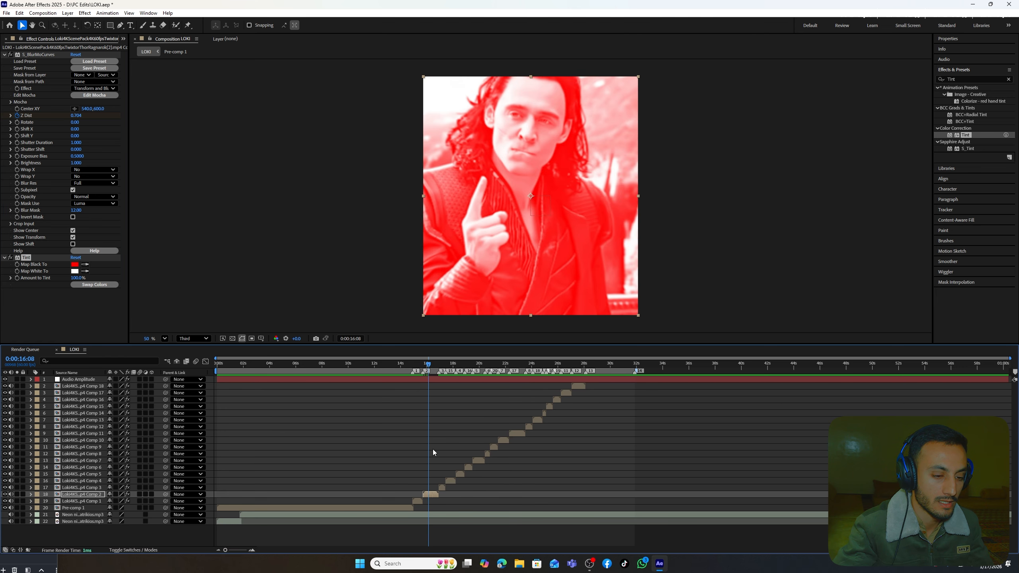
left_click(433, 492)
key("i")
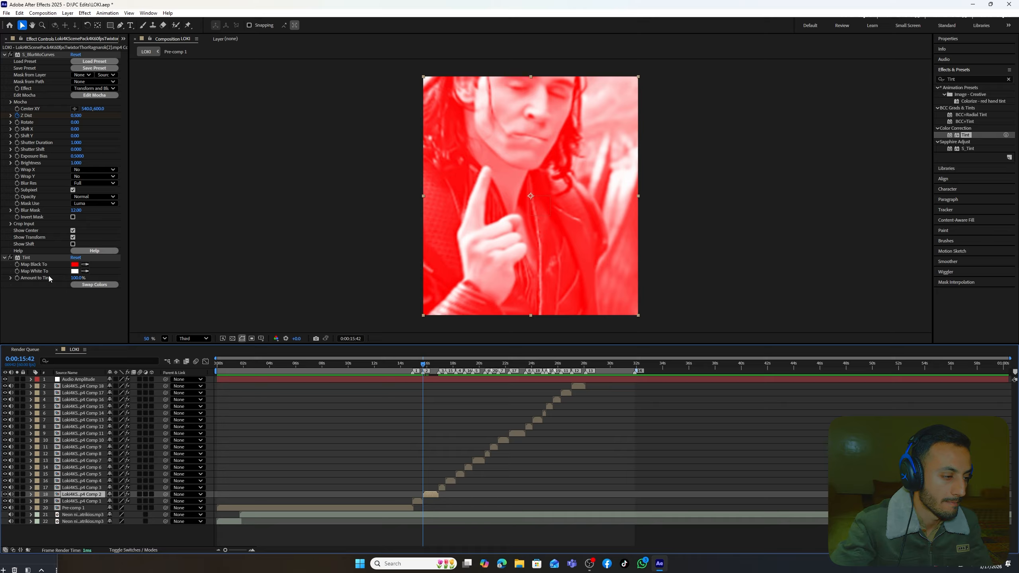
left_click(18, 283)
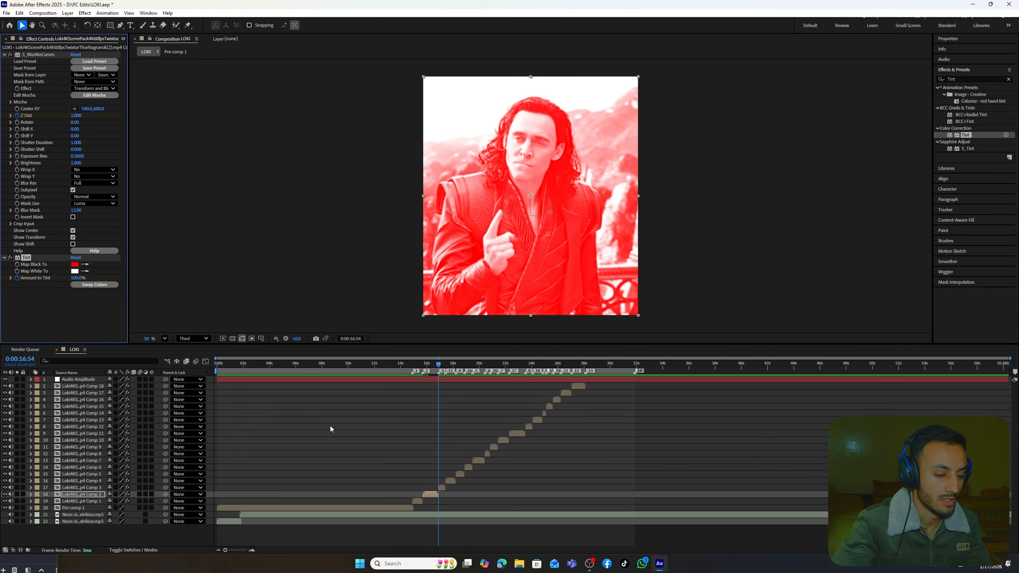
left_click(77, 278)
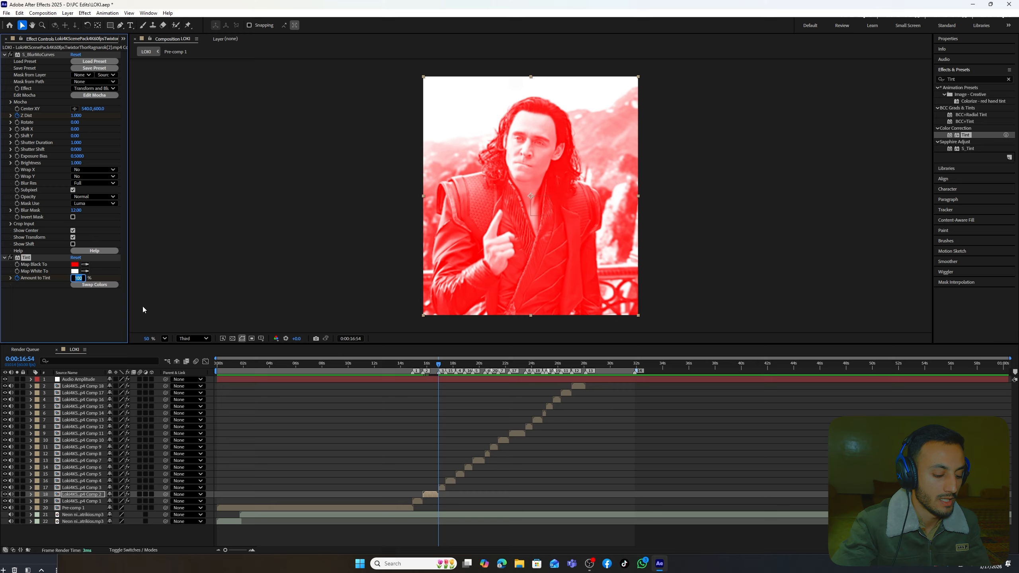
type("0")
key("Return")
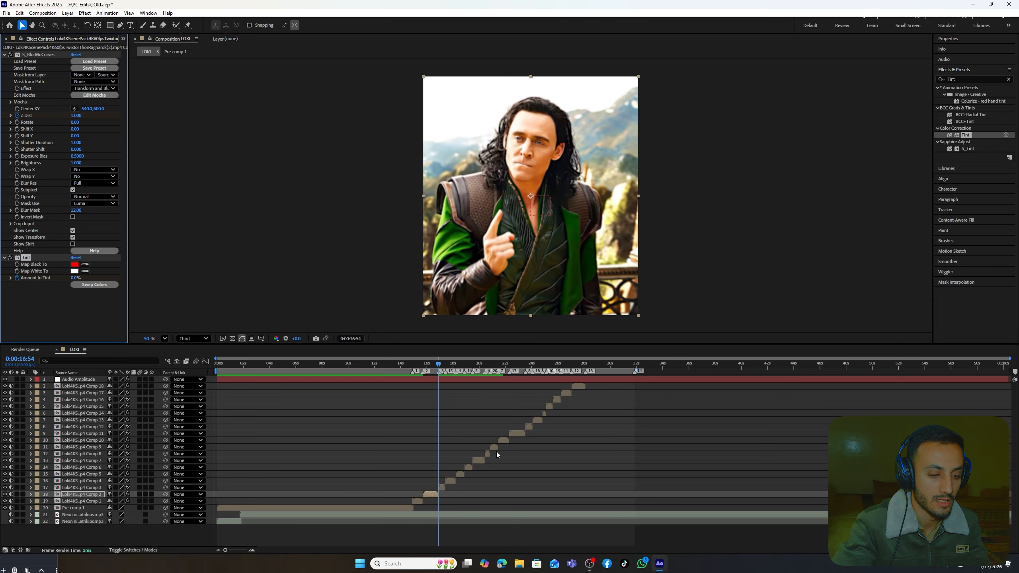
left_click_drag(439, 367, 392, 378)
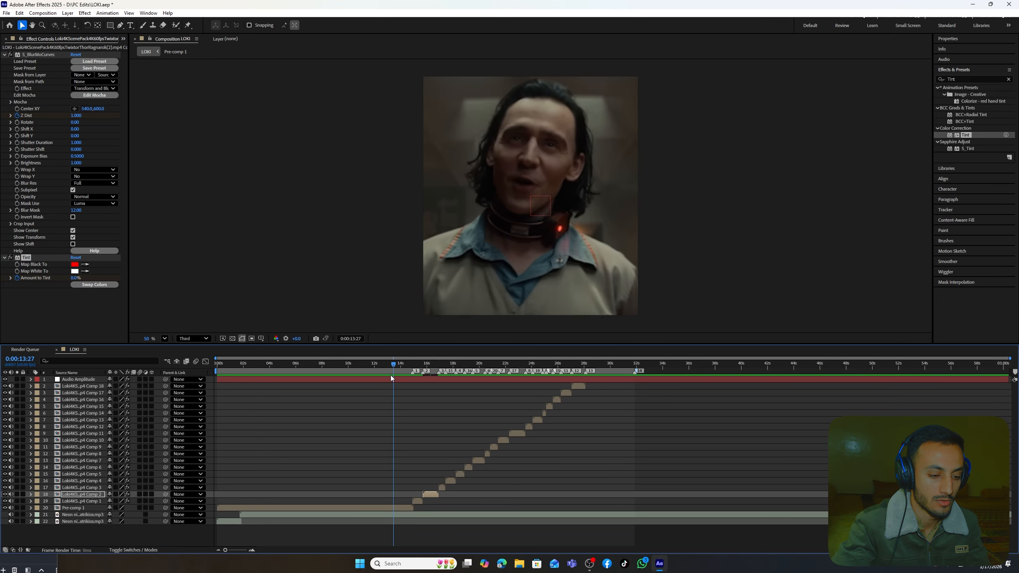
key("space")
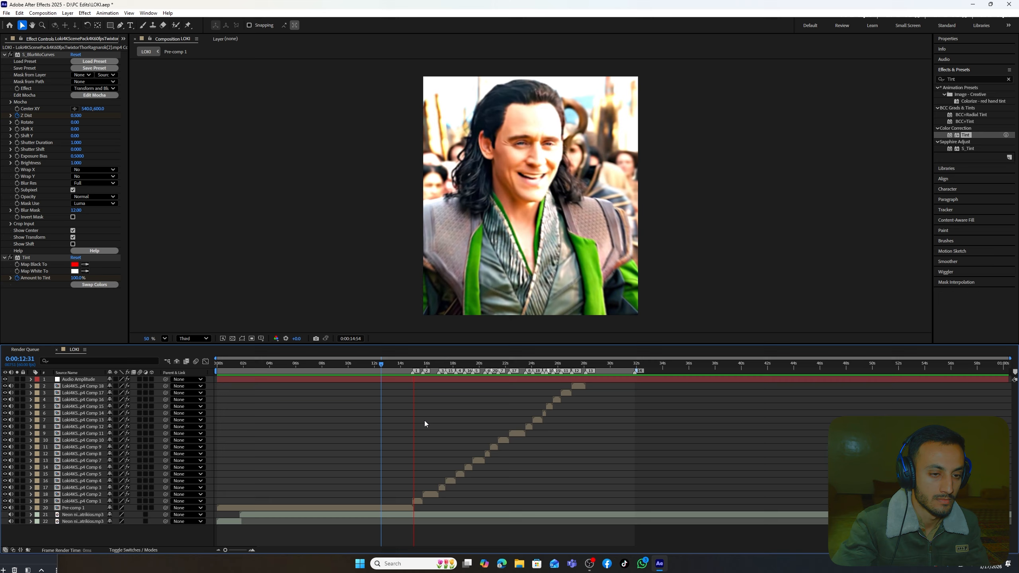
key("space")
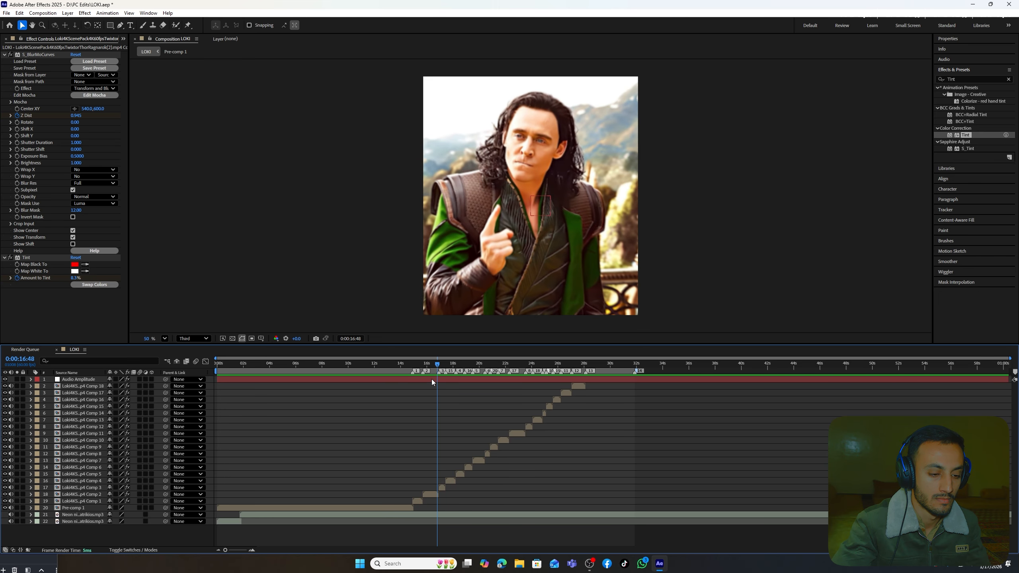
Reveal Comp 2's keyframes and easy ease both Amount to Tint keyframes.
left_click(432, 363)
left_click(435, 493)
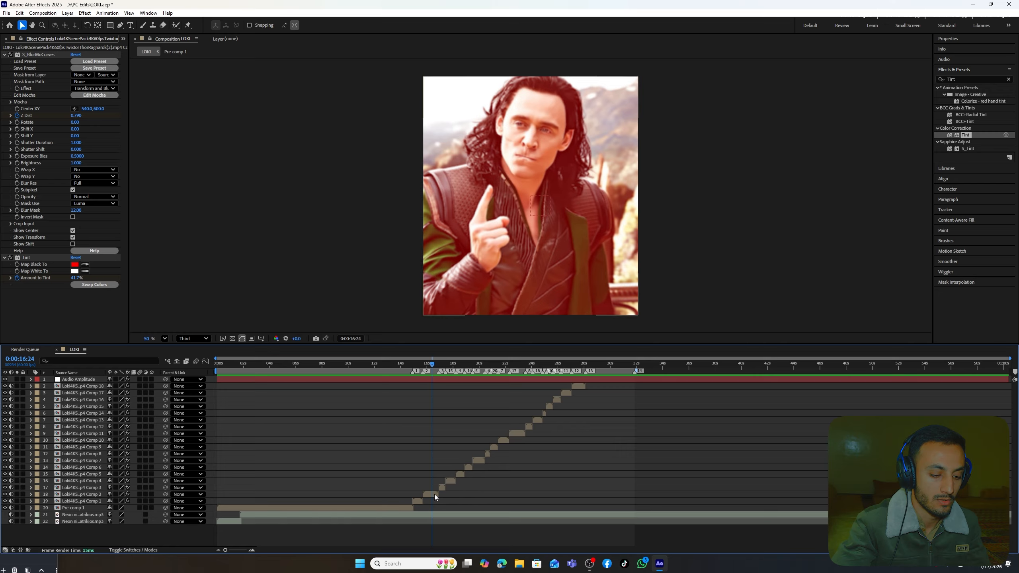
key("u")
left_click_drag(443, 521, 412, 523)
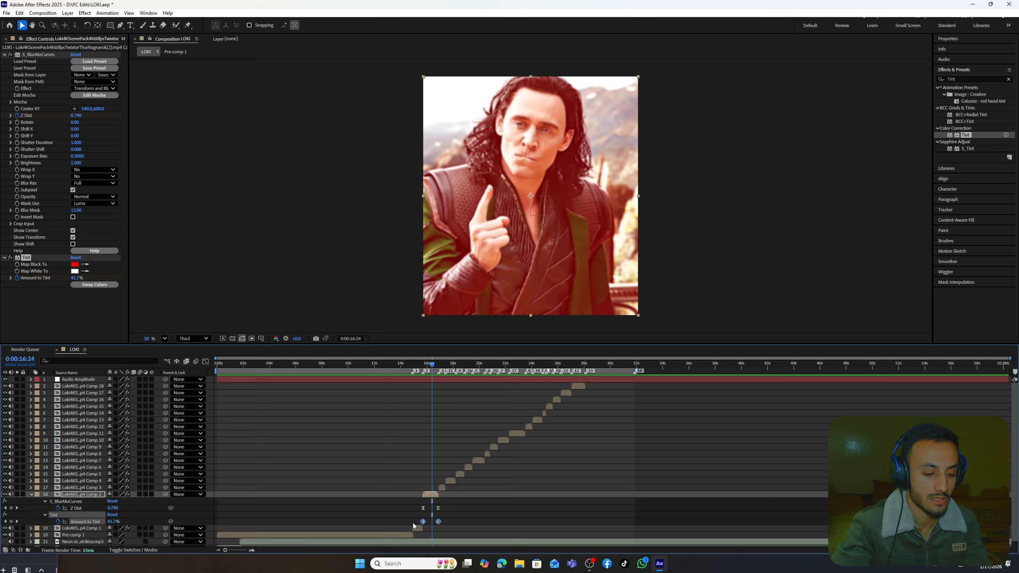
key("F9")
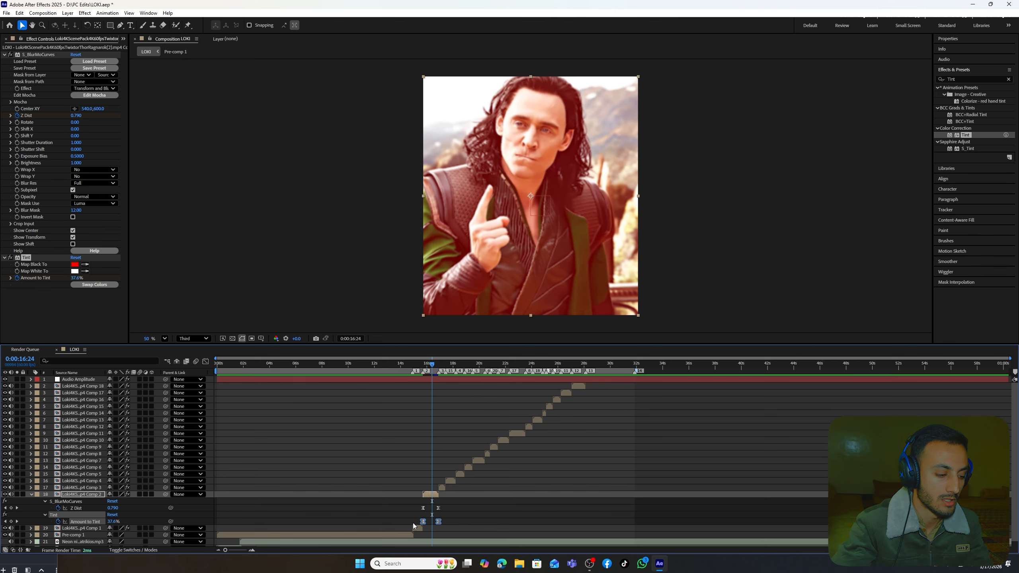
Reshape Comp 2's Amount to Tint speed graph by stretching the end keyframe's influence so the change peaks early in the clip.
left_click_drag(430, 364, 428, 375)
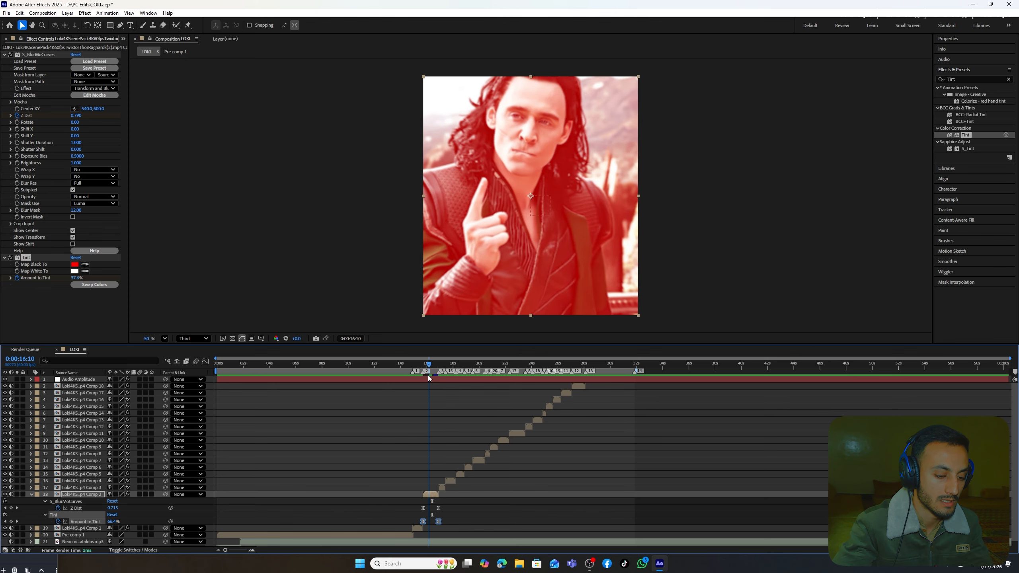
left_click(205, 362)
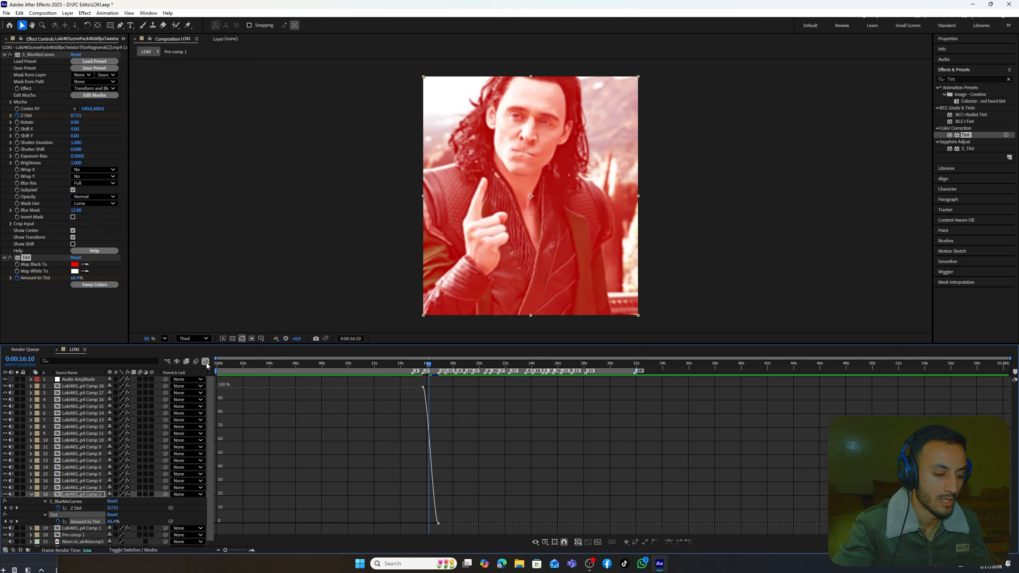
right_click(428, 418)
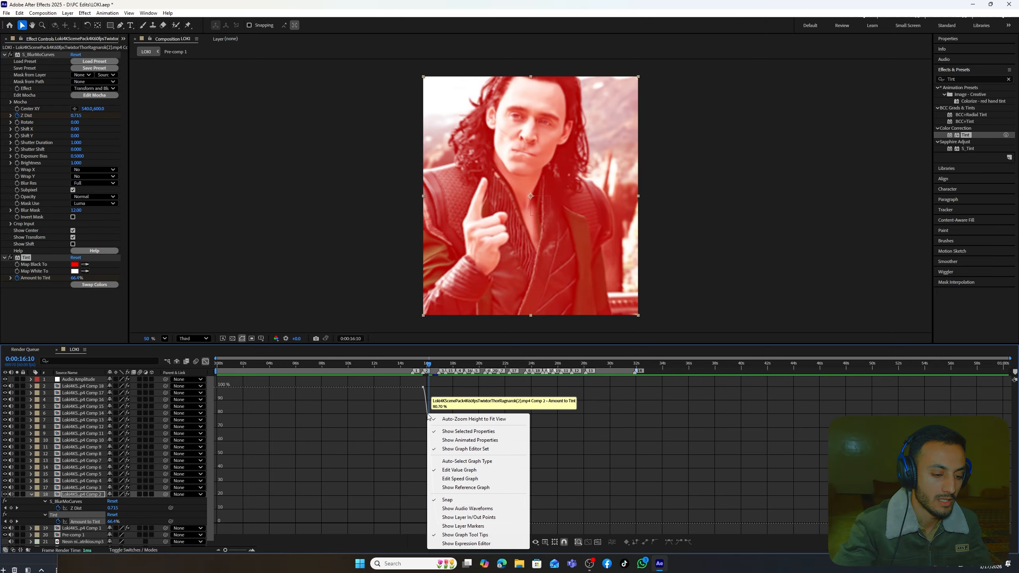
left_click(461, 479)
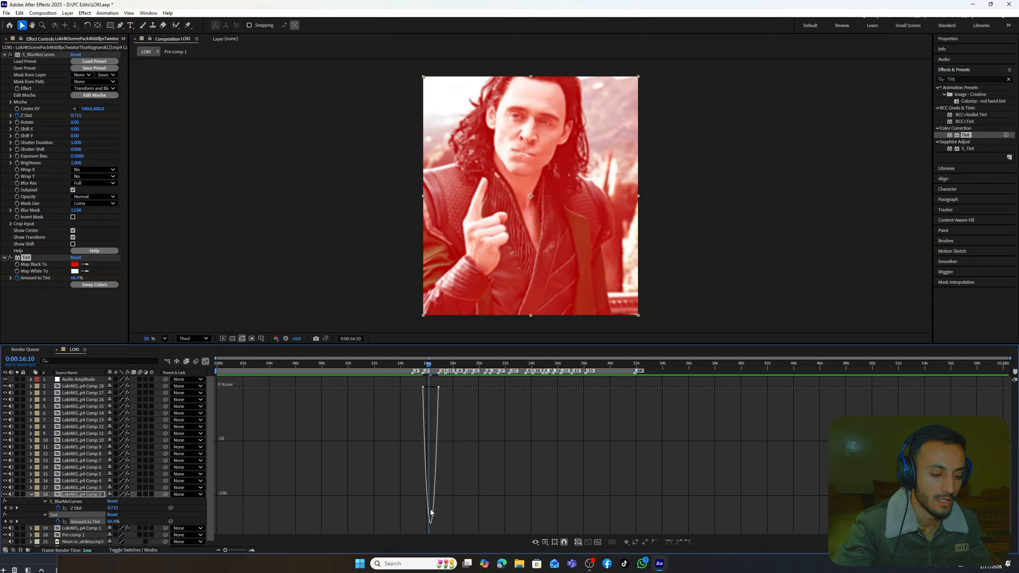
left_click(434, 498)
left_click_drag(437, 390, 397, 406)
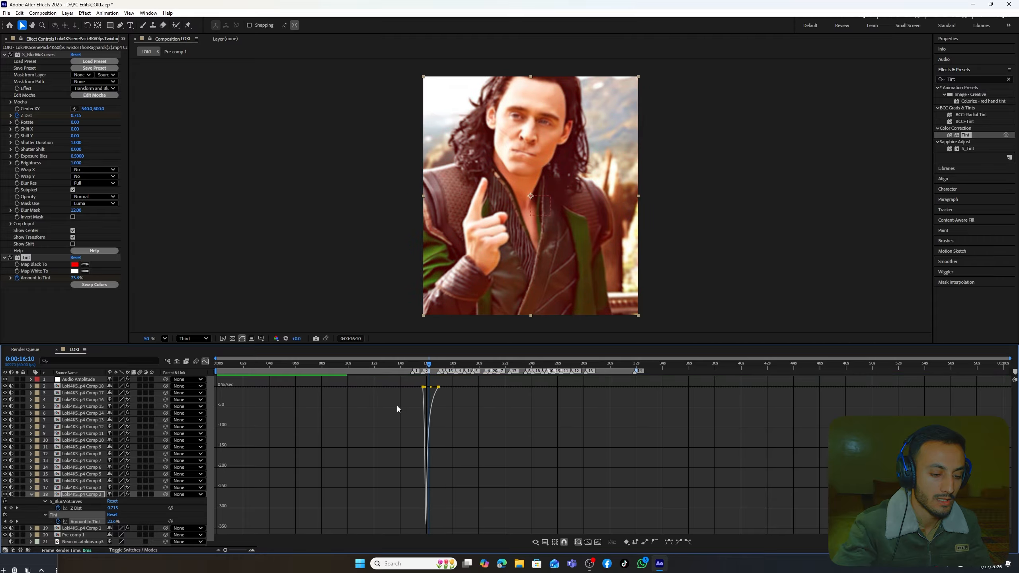
left_click(205, 361)
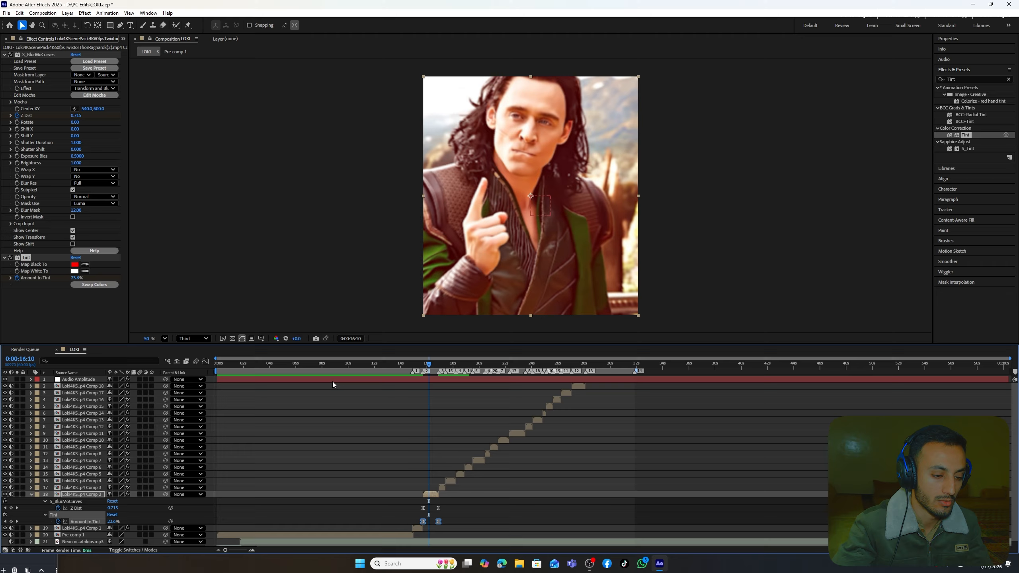
Play back the edit from before the first beat clip to check Comp 2's eased red tint flash.
left_click(376, 365)
key("space")
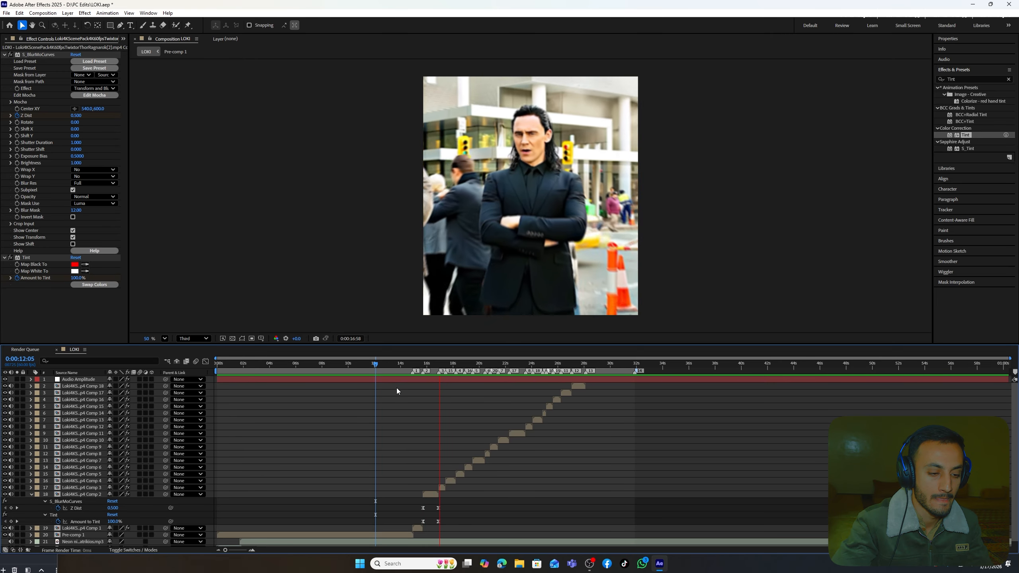
left_click(397, 365)
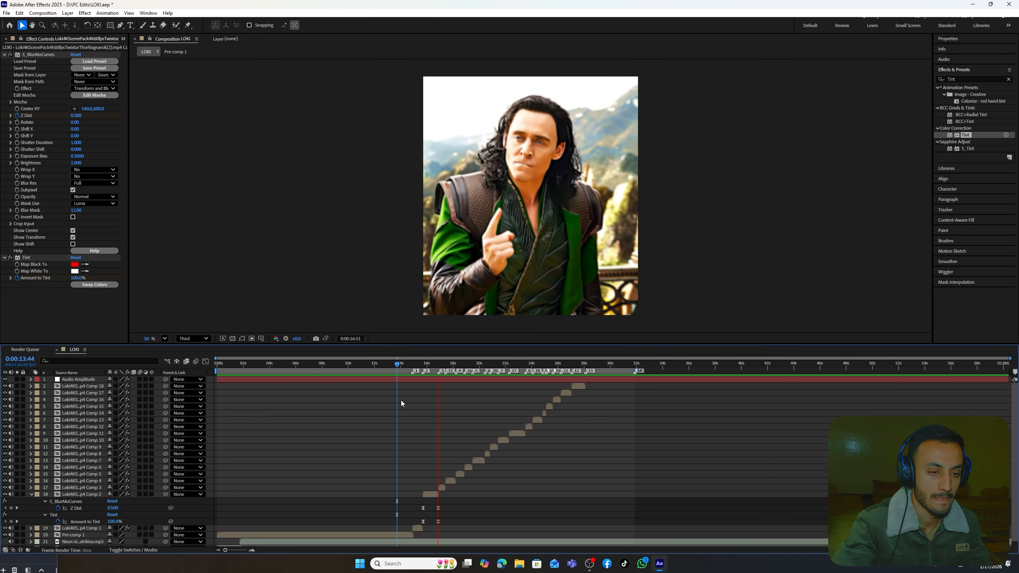
key("space")
Reduce the first Amount to Tint keyframe's influence in Comp 2's speed graph so the speed peaks right at the clip's start.
left_click(431, 365)
left_click_drag(414, 514, 445, 529)
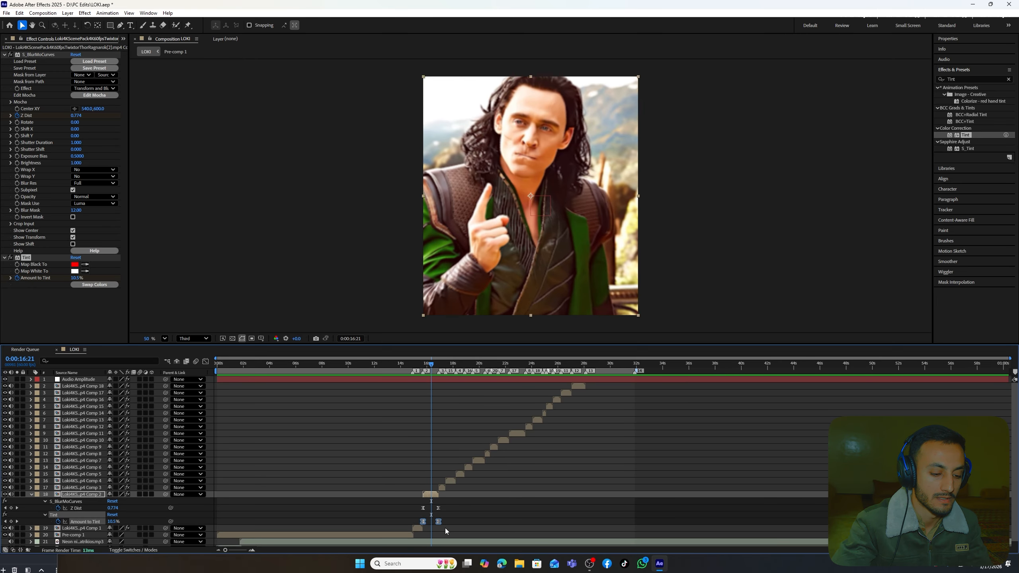
left_click(205, 361)
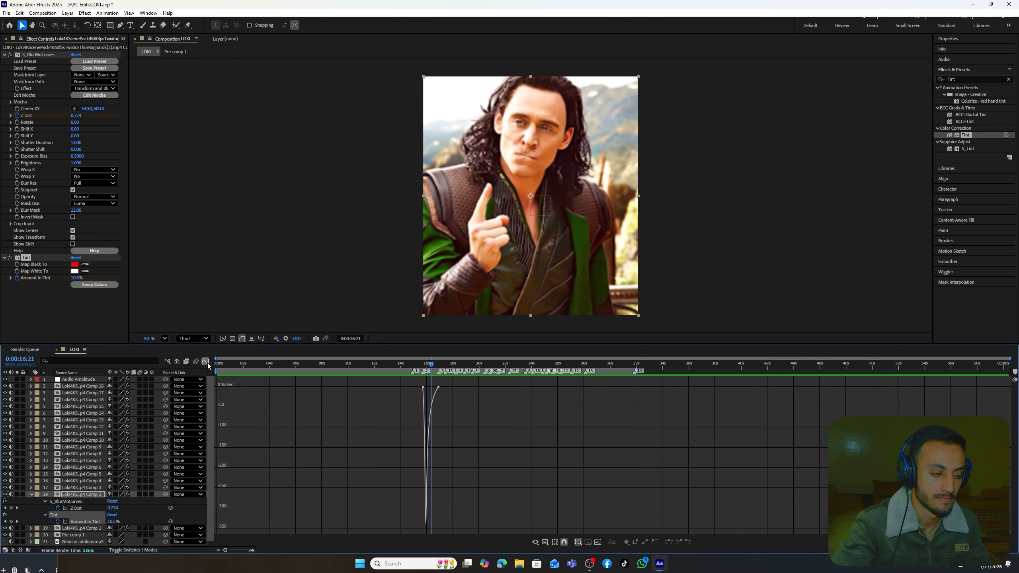
left_click(424, 388)
left_click_drag(426, 387, 418, 391)
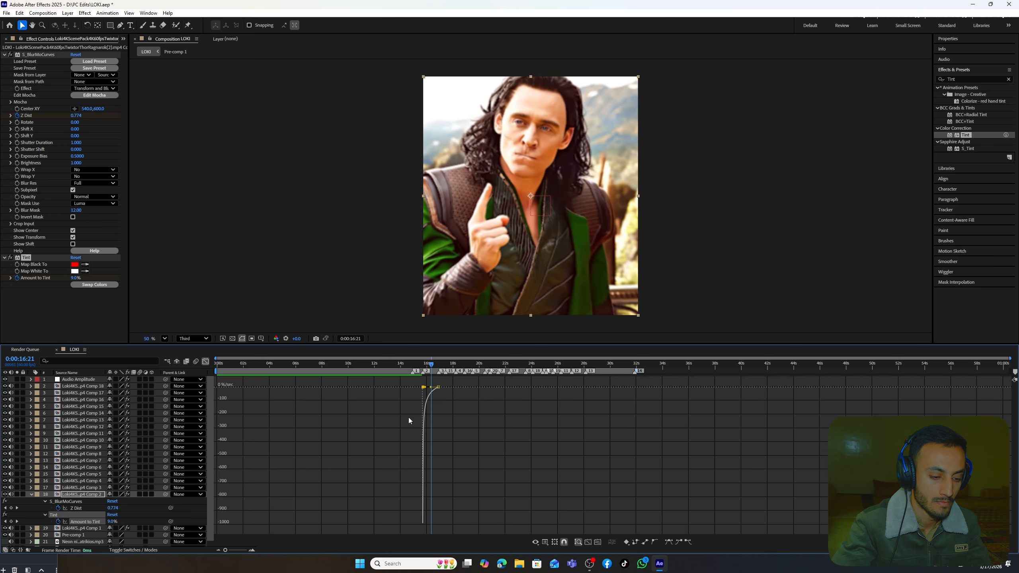
left_click(205, 362)
Replay the transition from the intro into the first beat clips to review Comp 2's sharper tint flash.
left_click(405, 368)
key("space")
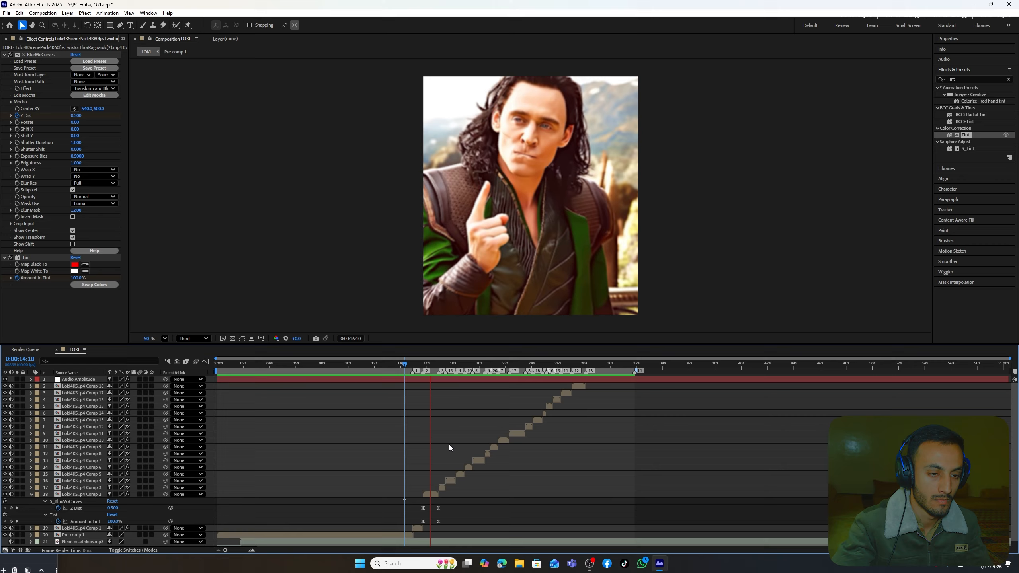
left_click(396, 367)
key("space")
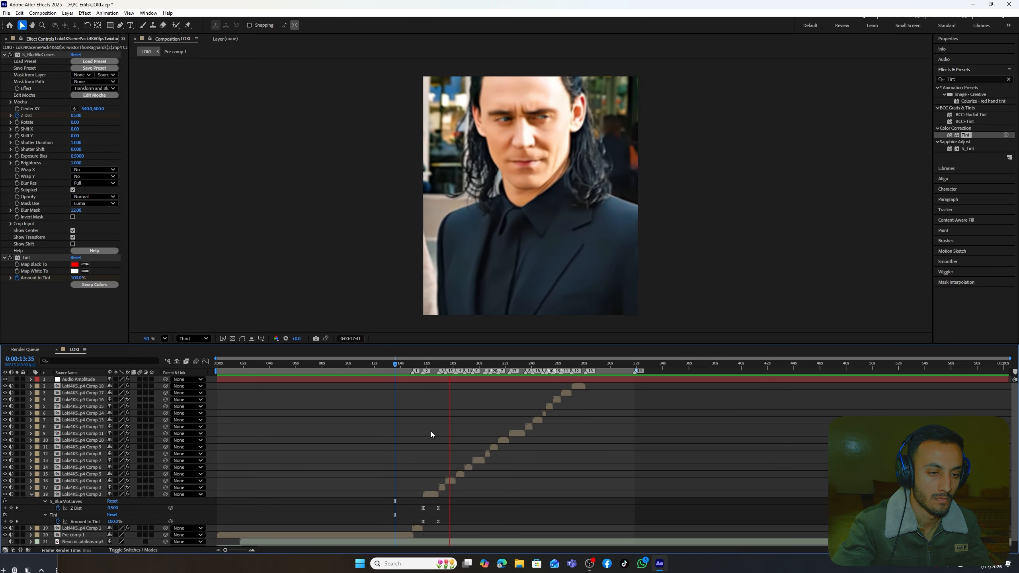
key("space")
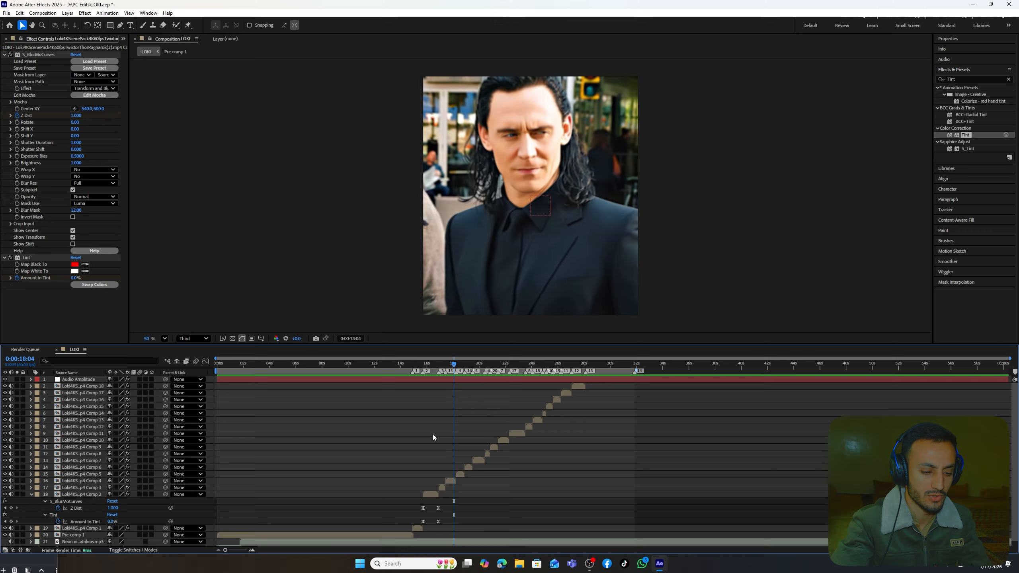
Play back the full beat-synced section from the end of the intro through the last clip to review all the effects.
left_click(443, 363)
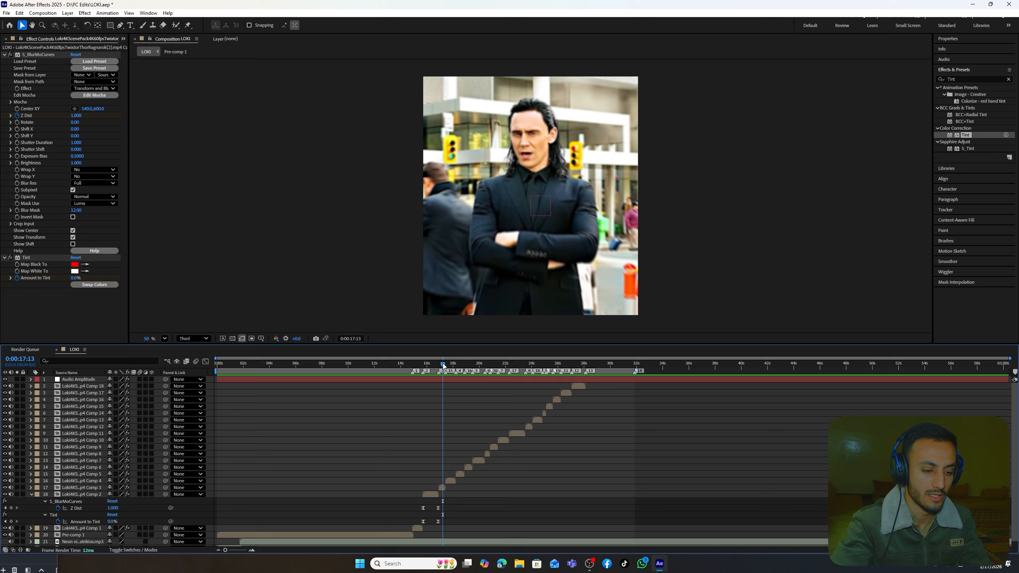
left_click_drag(443, 363, 442, 367)
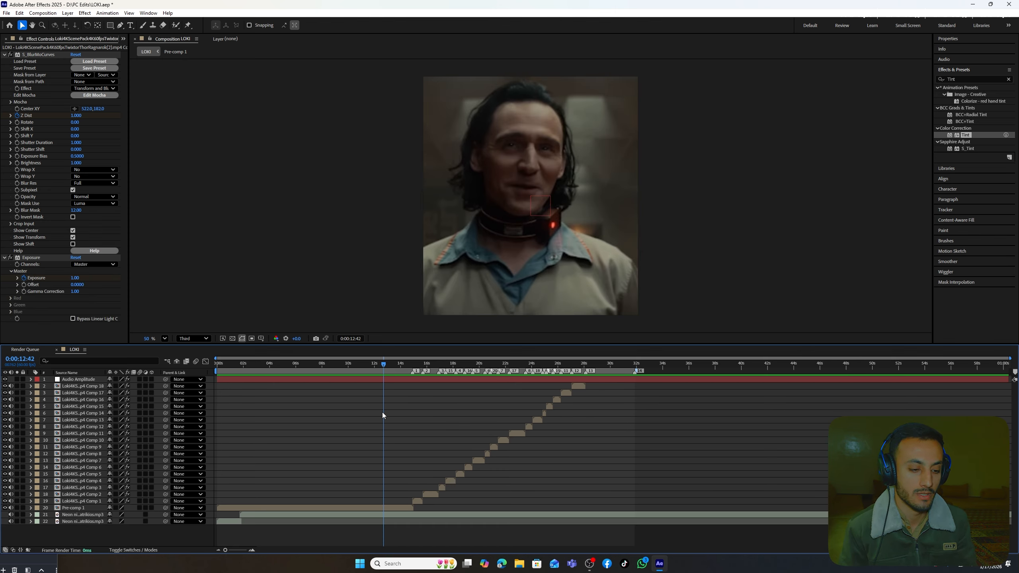
key("space")
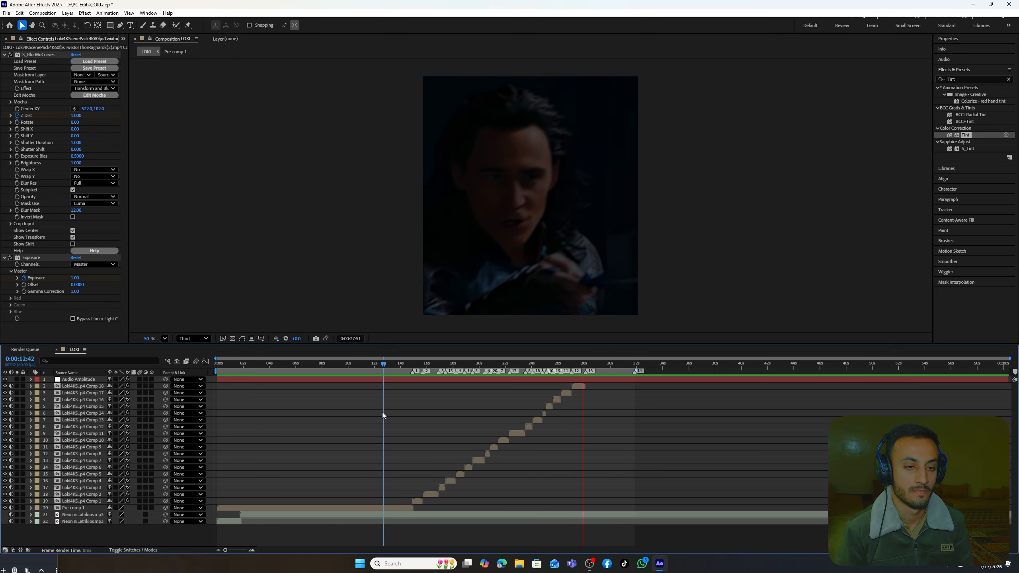
left_click(373, 364)
key("space")
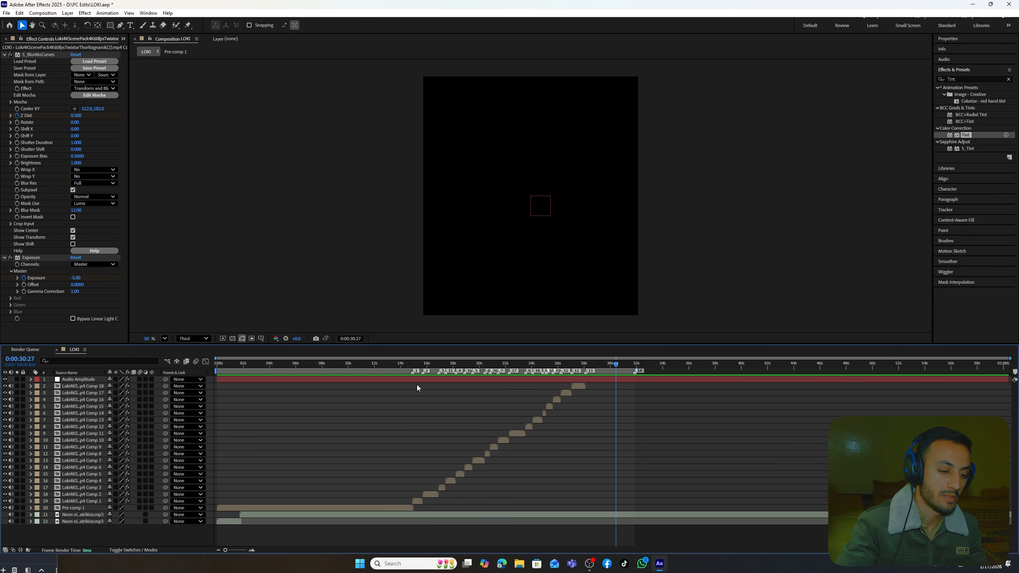
left_click(421, 365)
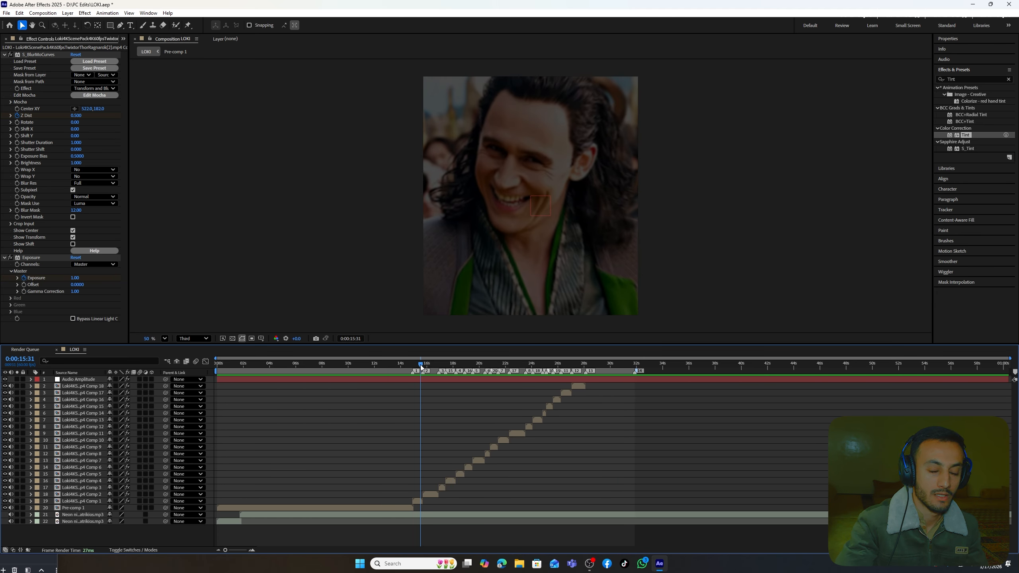
left_click_drag(421, 367, 405, 411)
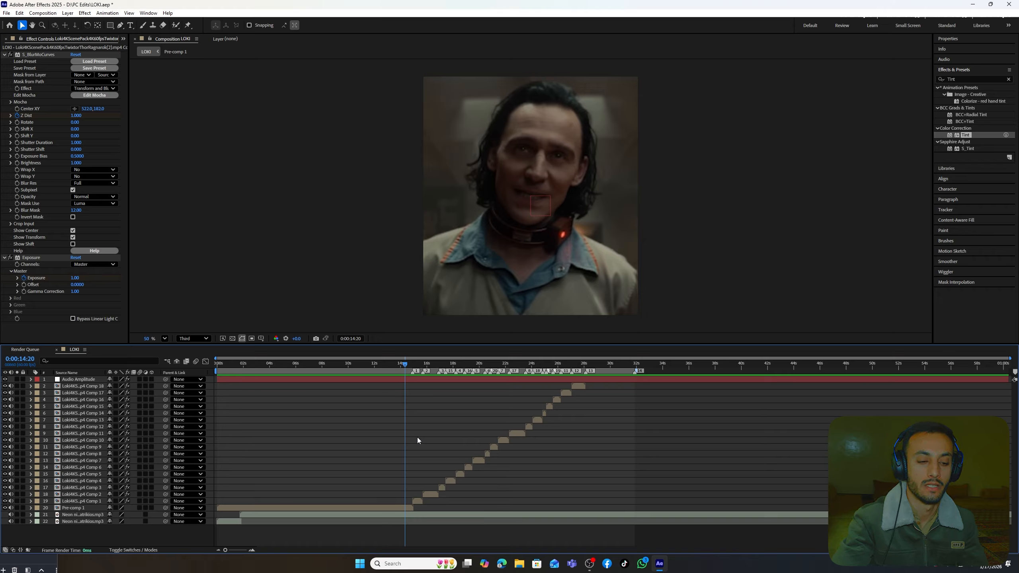
Go to the composition marker just after the last clip, and scrub back through the intro.
left_click(582, 365)
right_click(587, 371)
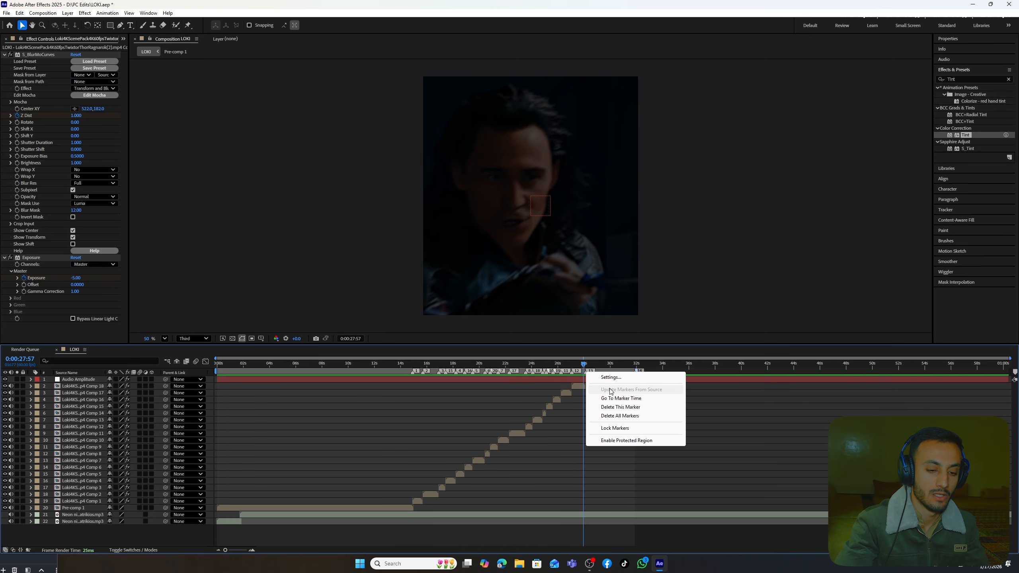
left_click(622, 399)
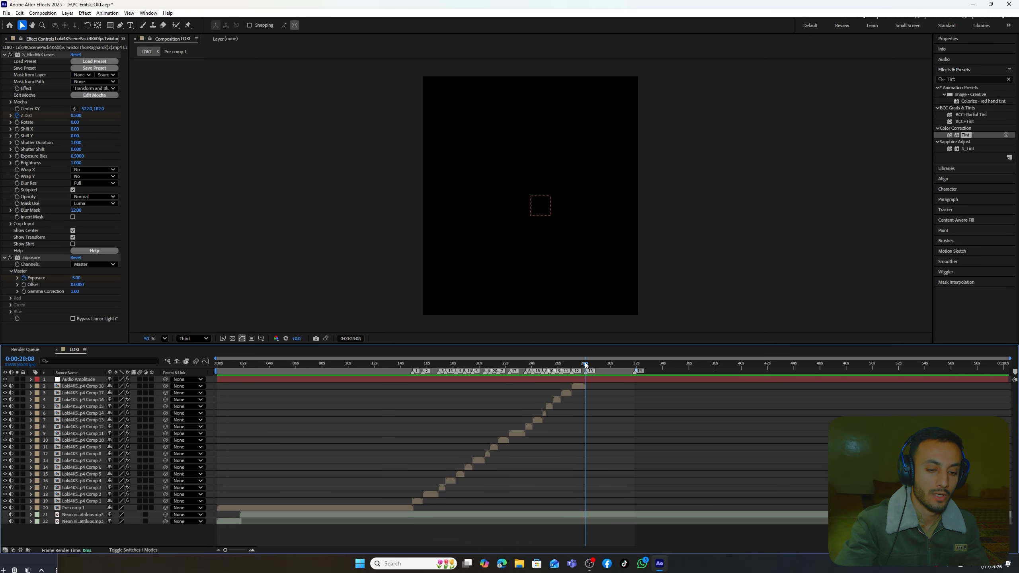
left_click_drag(584, 362, 308, 402)
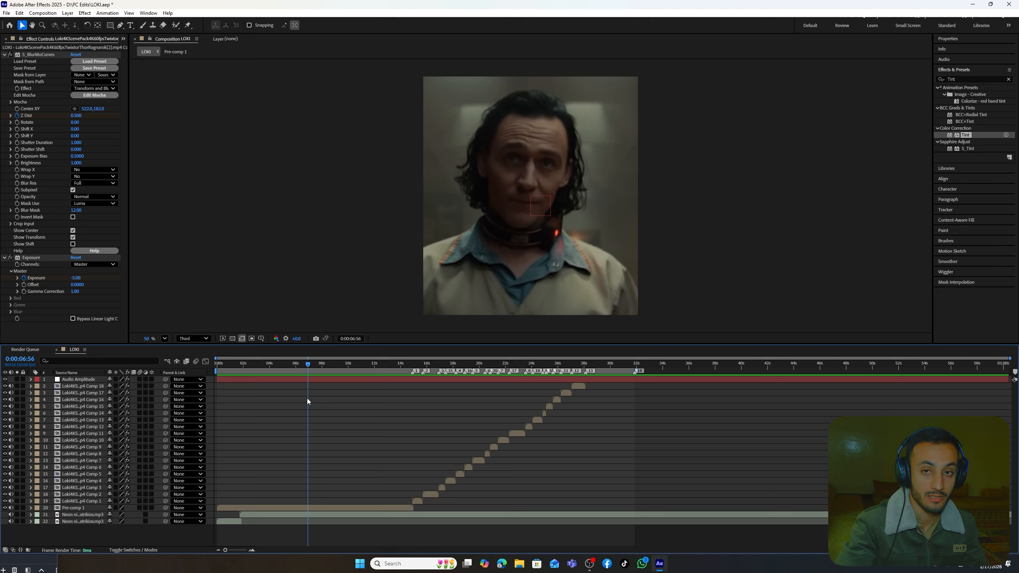
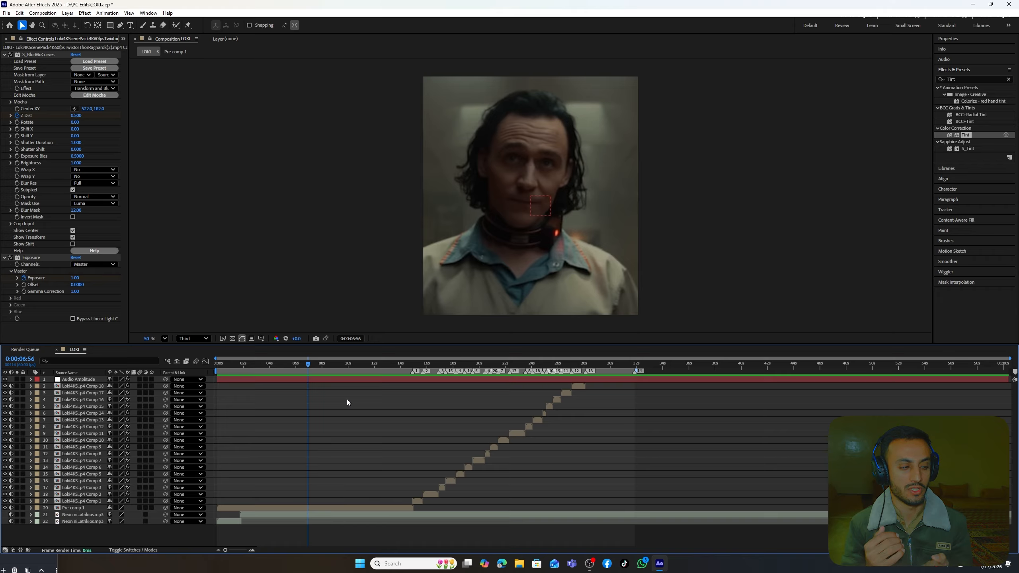
left_click_drag(308, 401, 387, 401)
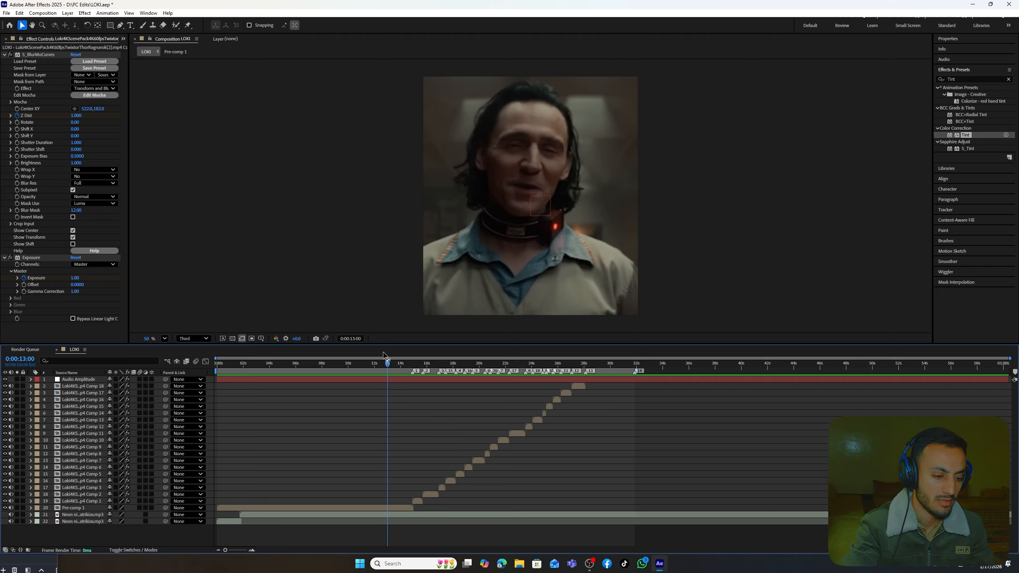
Play back the Pre-comp 1 intro from the start of the composition and replay its opening shots with the audio.
left_click_drag(388, 365, 189, 410)
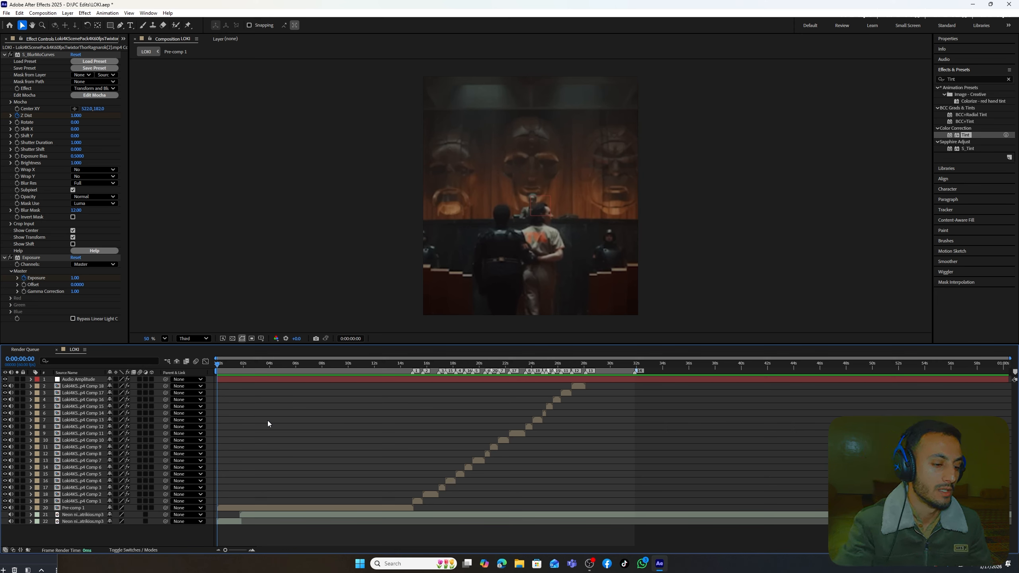
key("space")
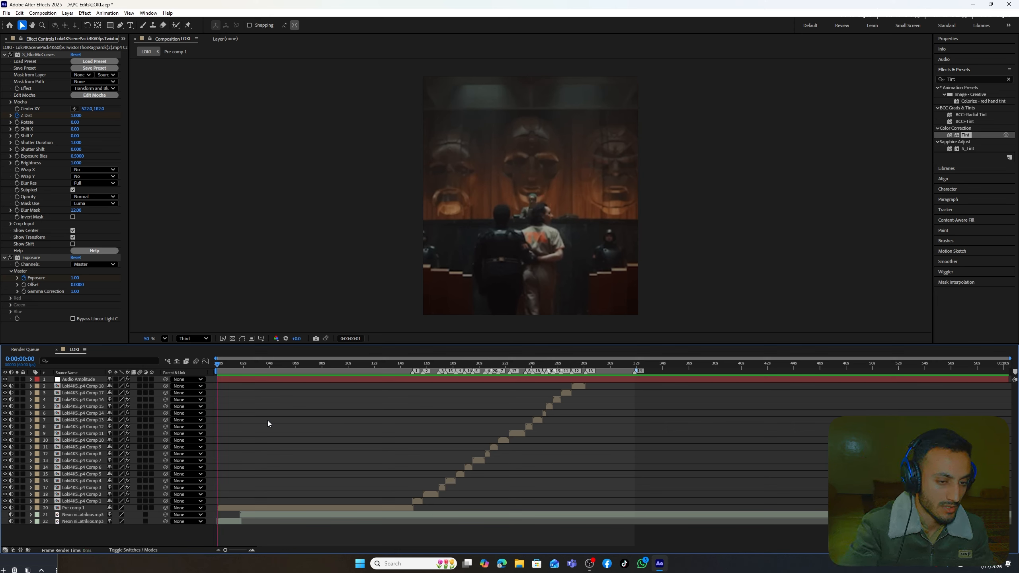
left_click_drag(257, 365, 247, 367)
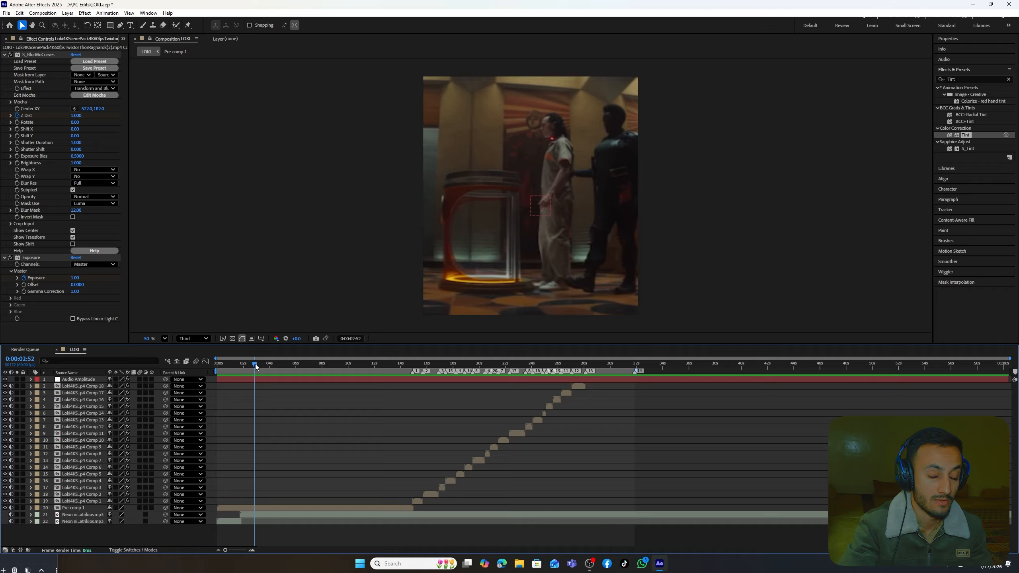
left_click_drag(255, 364, 252, 369)
key("space")
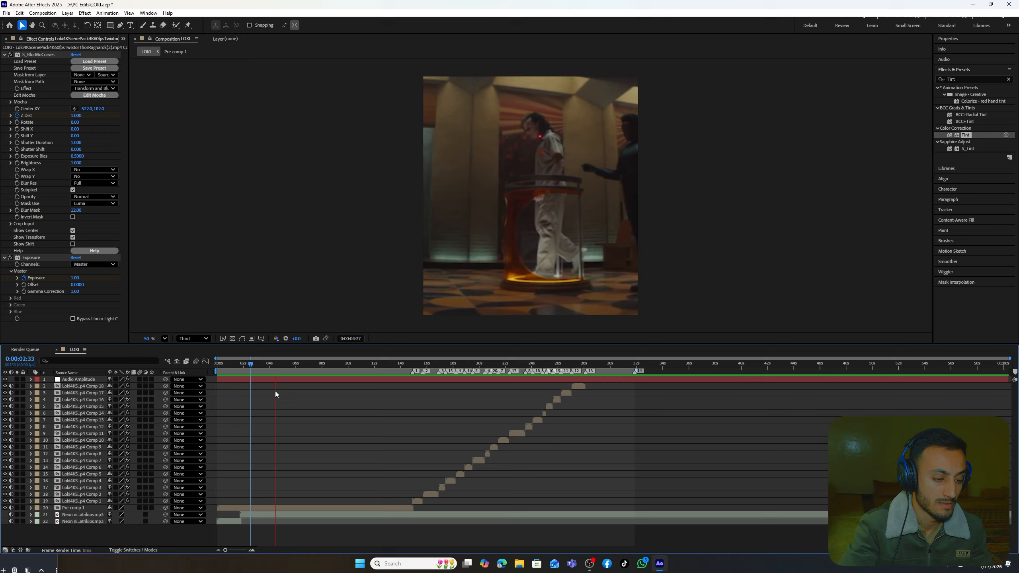
key("space")
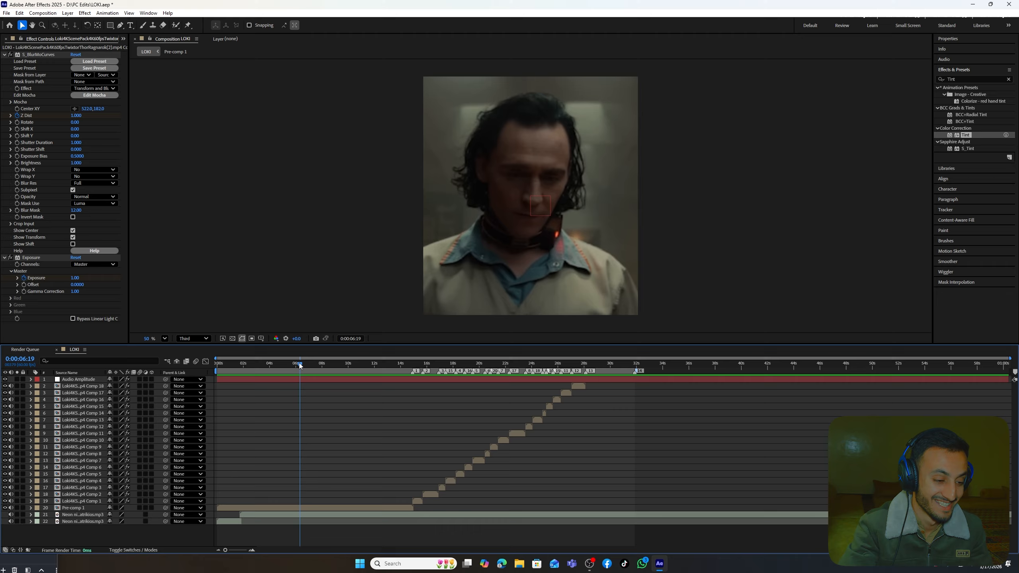
left_click_drag(299, 363, 243, 391)
key("space")
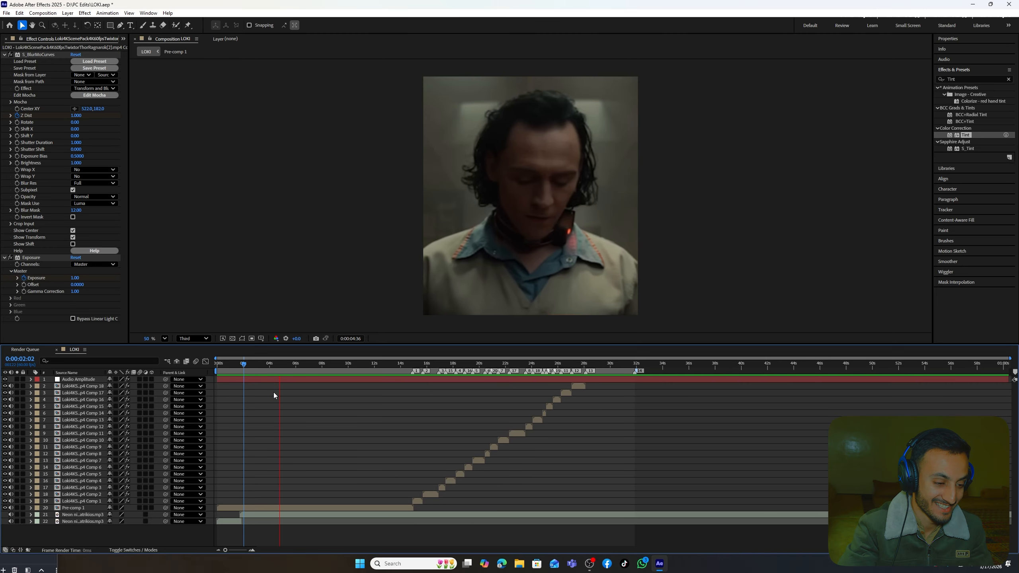
key("space")
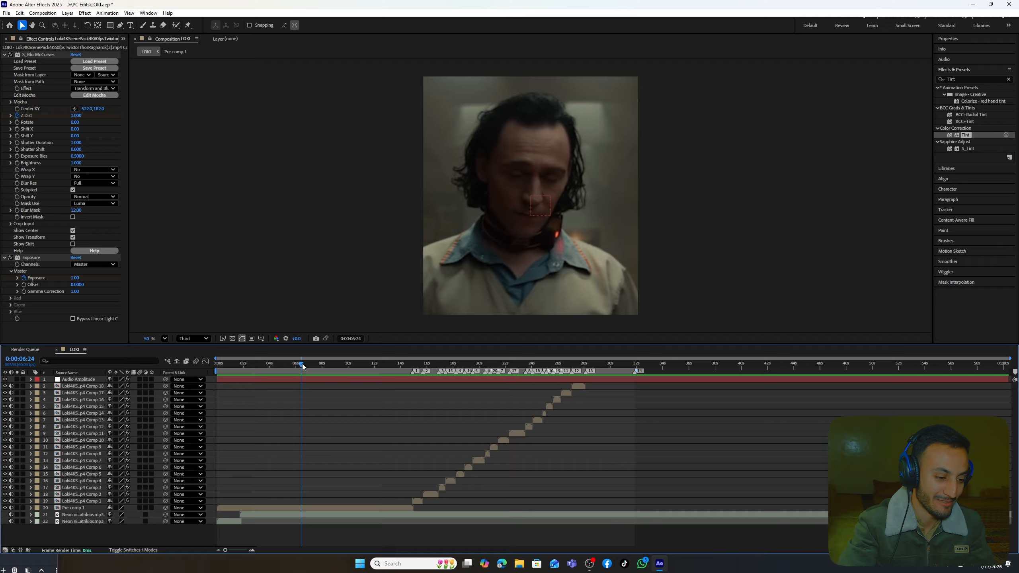
key("space")
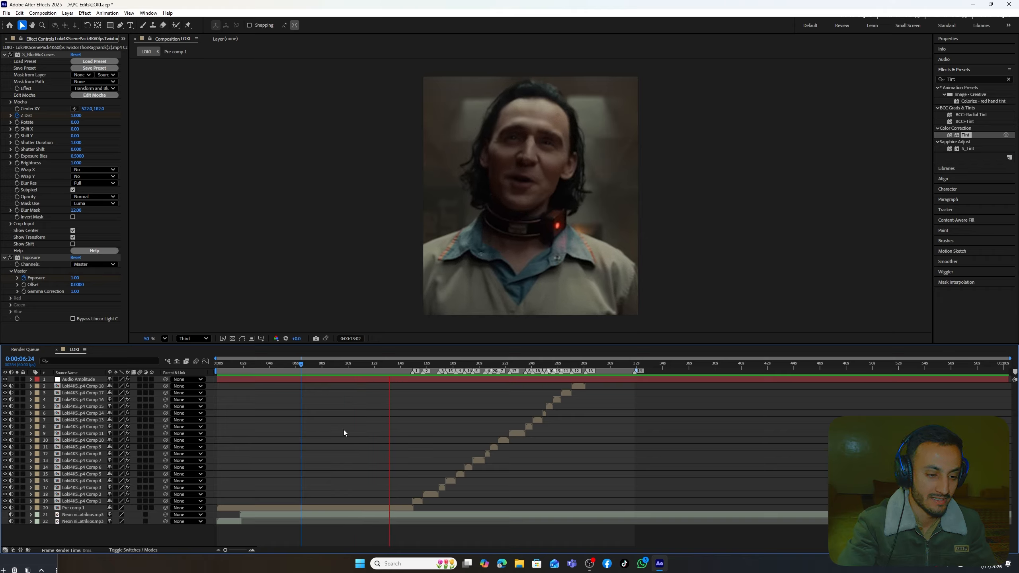
Go to the start of the LOKI composition and add a new text layer.
left_click_drag(254, 364, 175, 385)
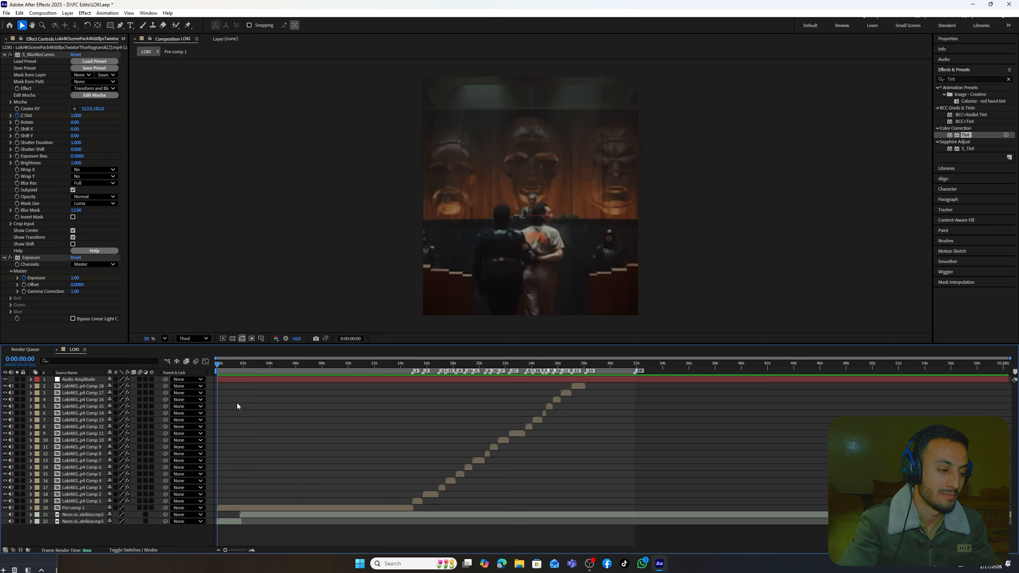
left_click(67, 13)
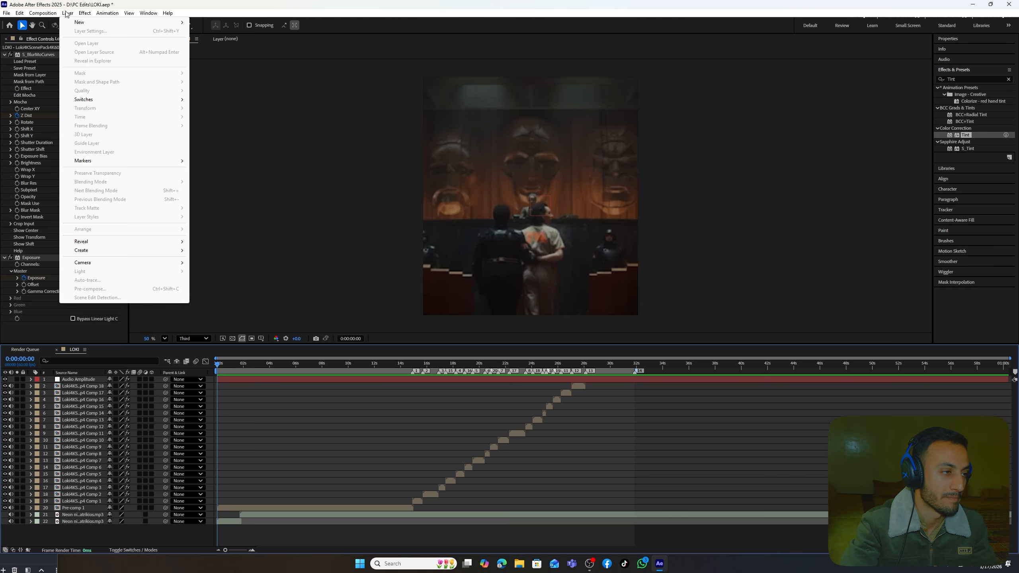
mouse_move(102, 25)
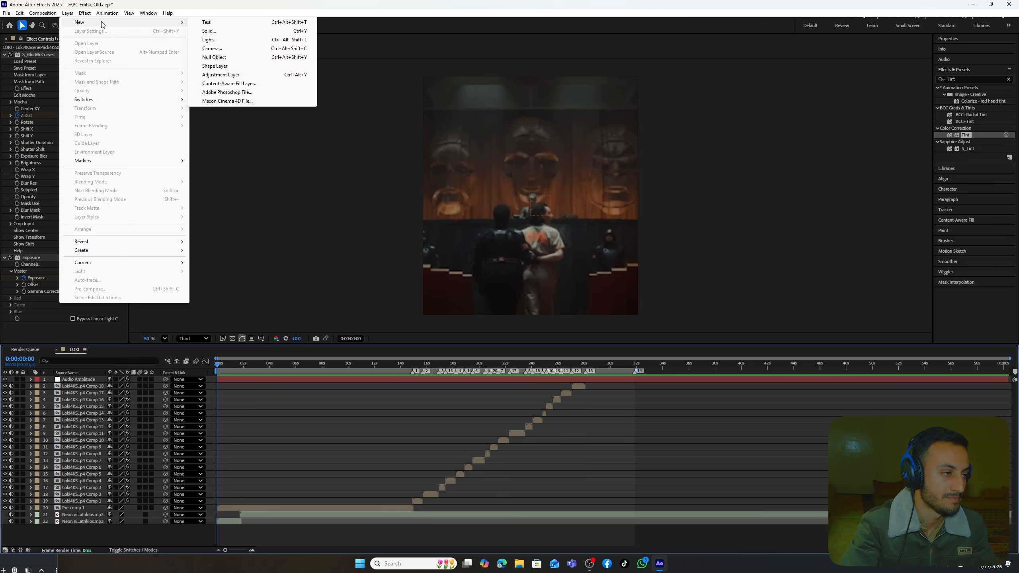
left_click(230, 23)
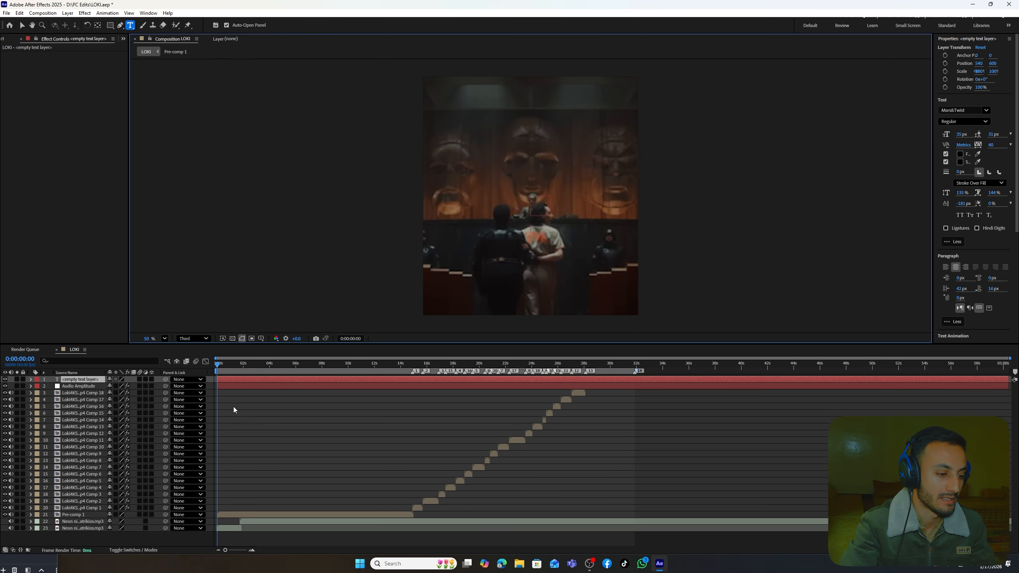
Delete the Audio Amplitude layer from the LOKI composition.
left_click(255, 394)
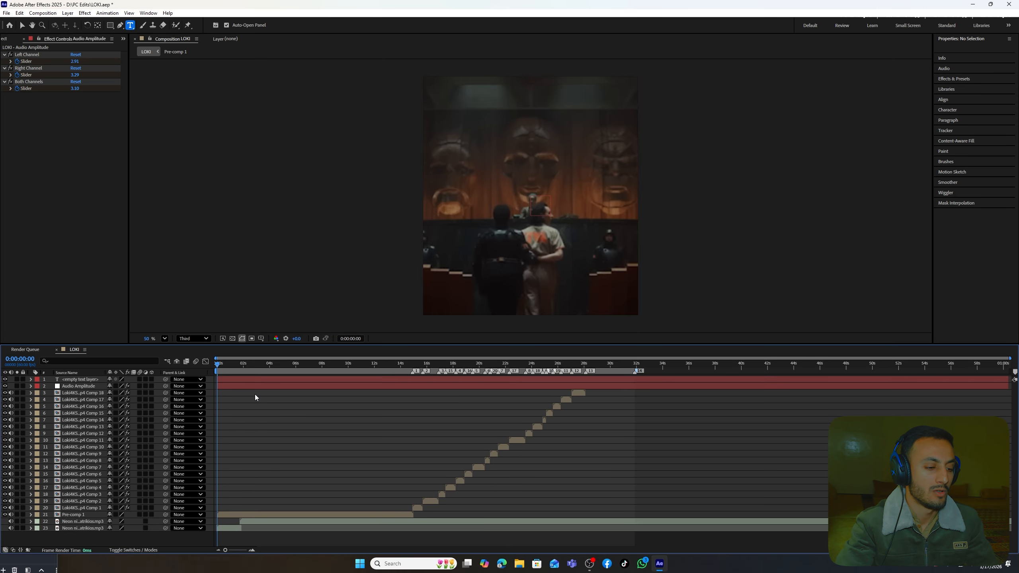
left_click(254, 387)
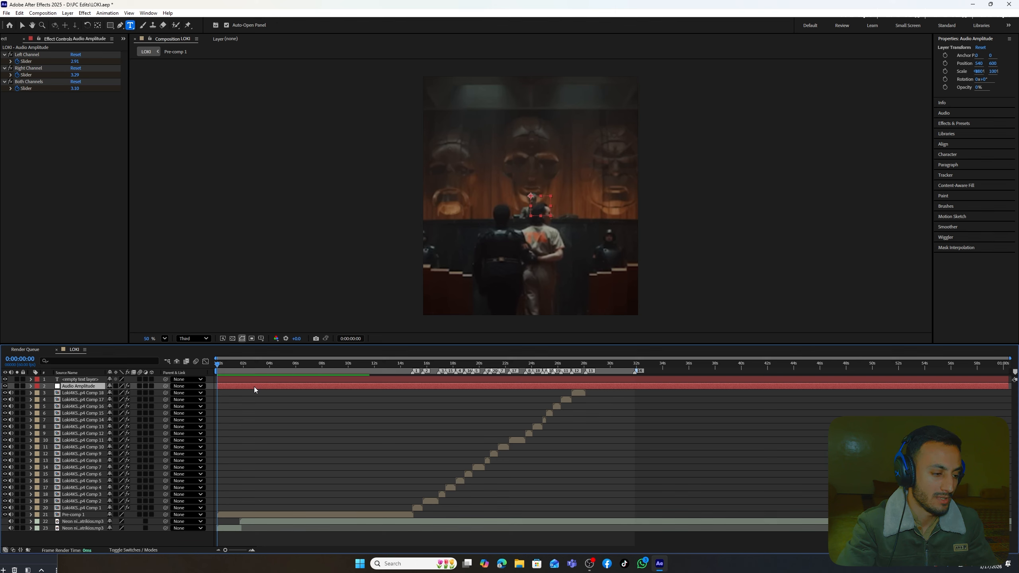
key("Delete")
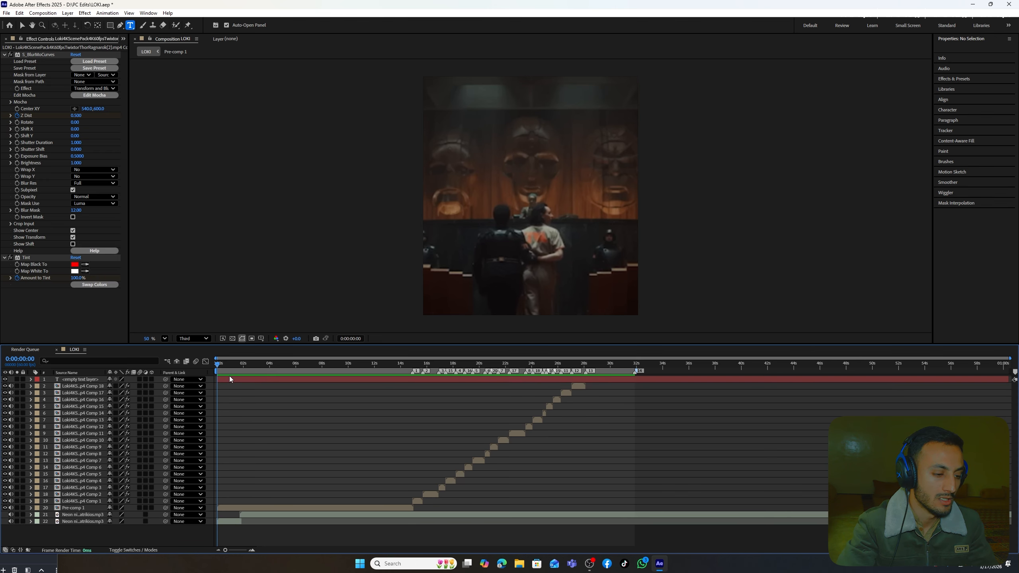
Open the empty text layer for editing and enter the "Loki Laufeyson" caption.
left_click(234, 381)
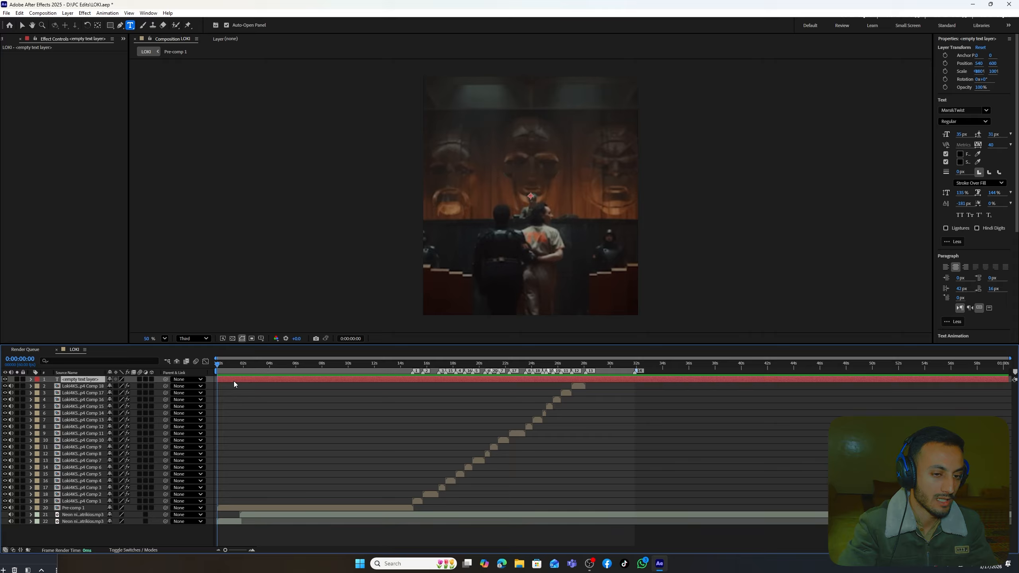
double_click(234, 381)
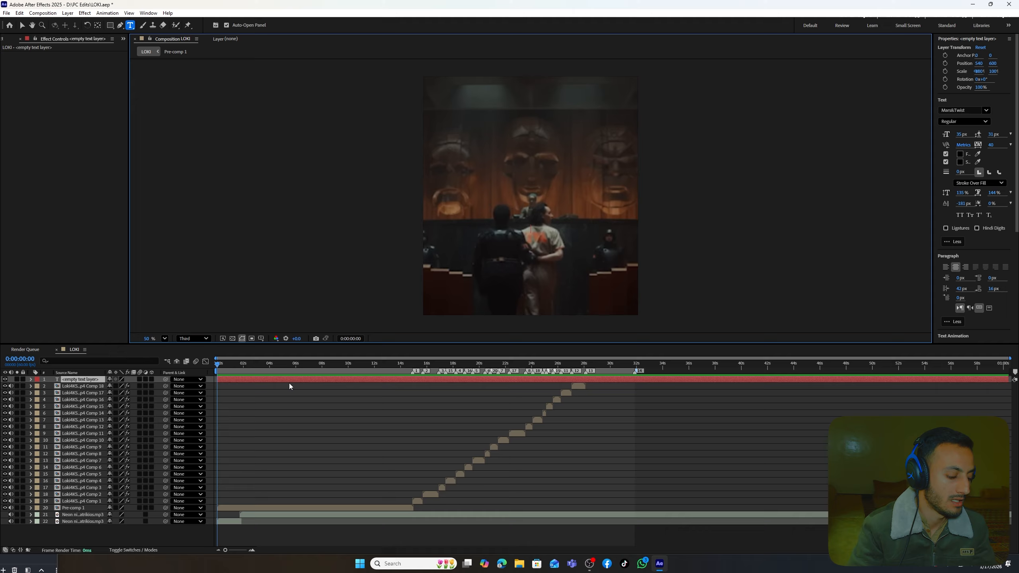
type("Lo")
key("BackSpace")
key("BackSpace")
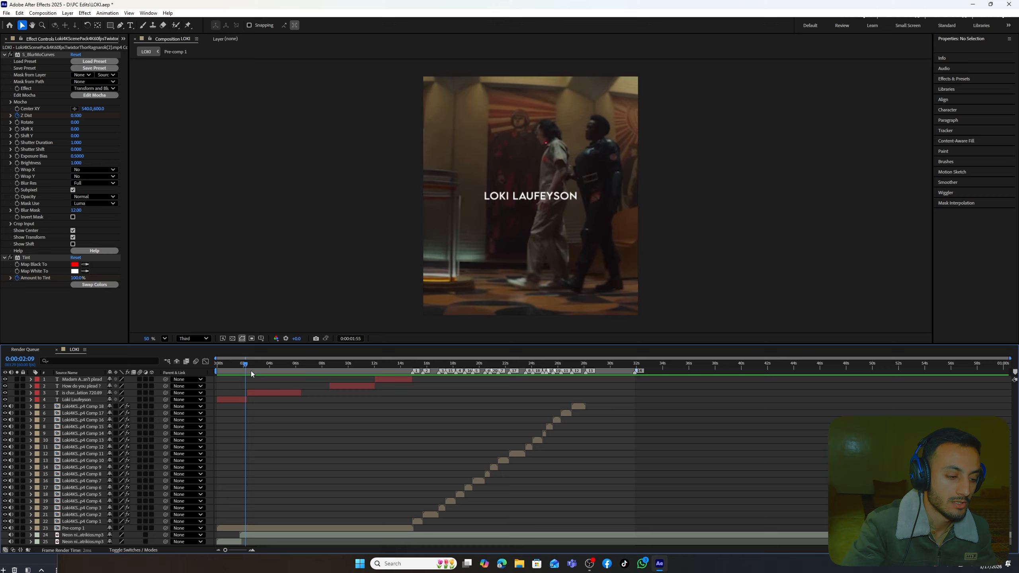
Set the "is charged with suquence violation 720.89" caption's font size to 30 px, and scrub through the other intro captions.
mouse_move(251, 371)
left_mouse_down()
mouse_move(400, 364)
mouse_move(287, 365)
mouse_move(220, 416)
mouse_move(229, 368)
mouse_move(262, 367)
left_mouse_up()
left_click(256, 393)
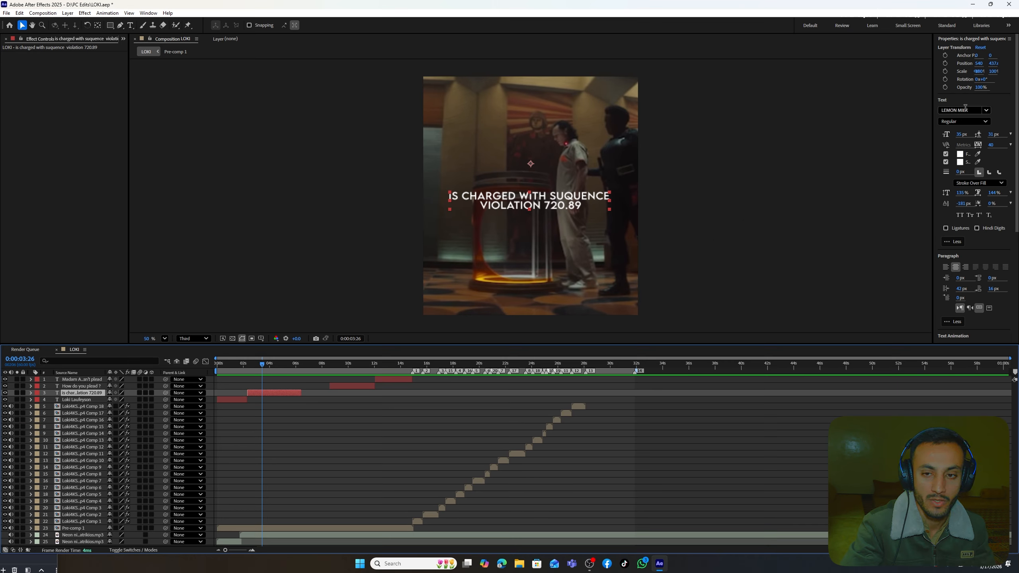
left_click(961, 134)
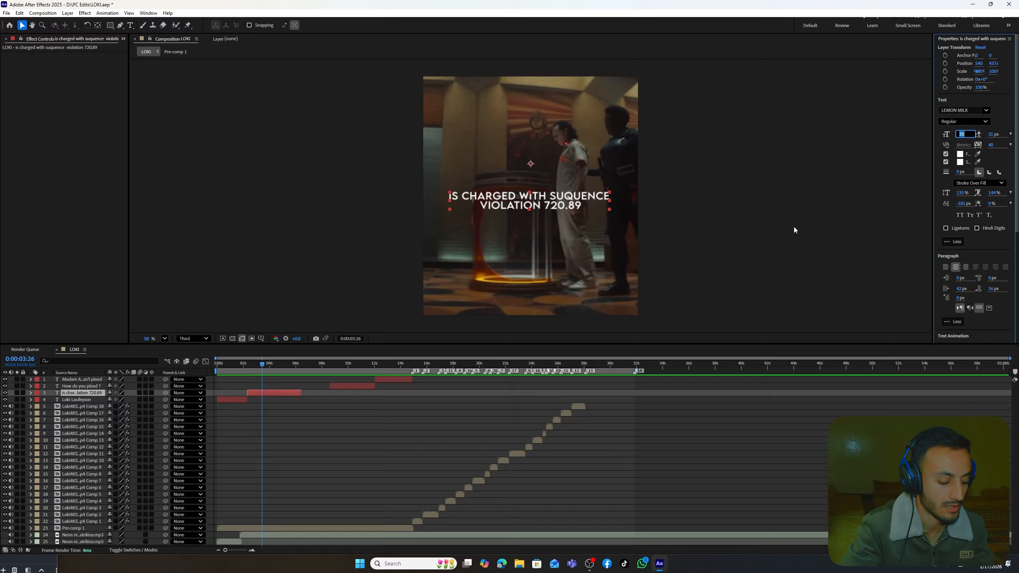
type("3")
key("Return")
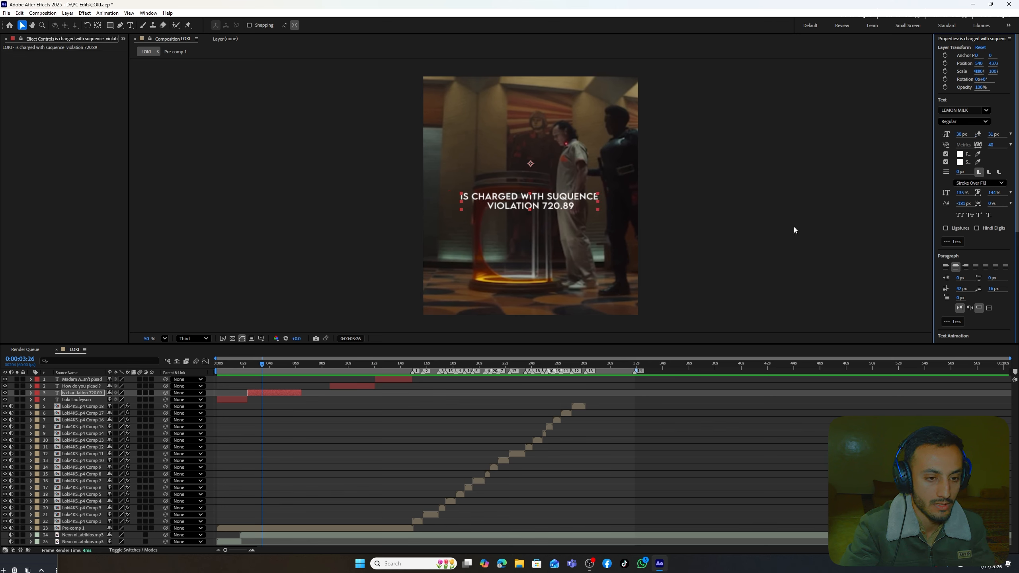
left_click(377, 457)
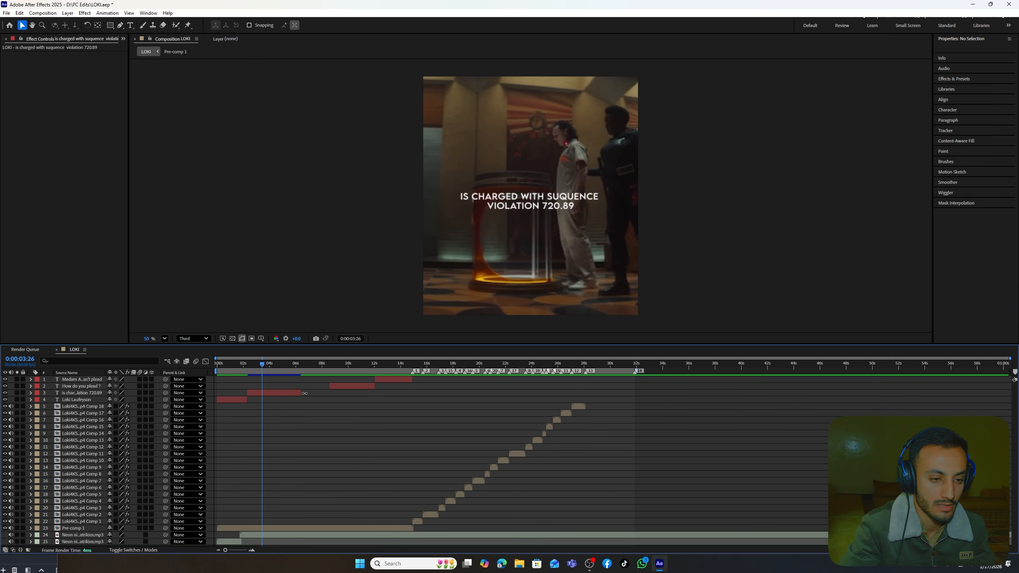
left_click_drag(349, 362, 374, 364)
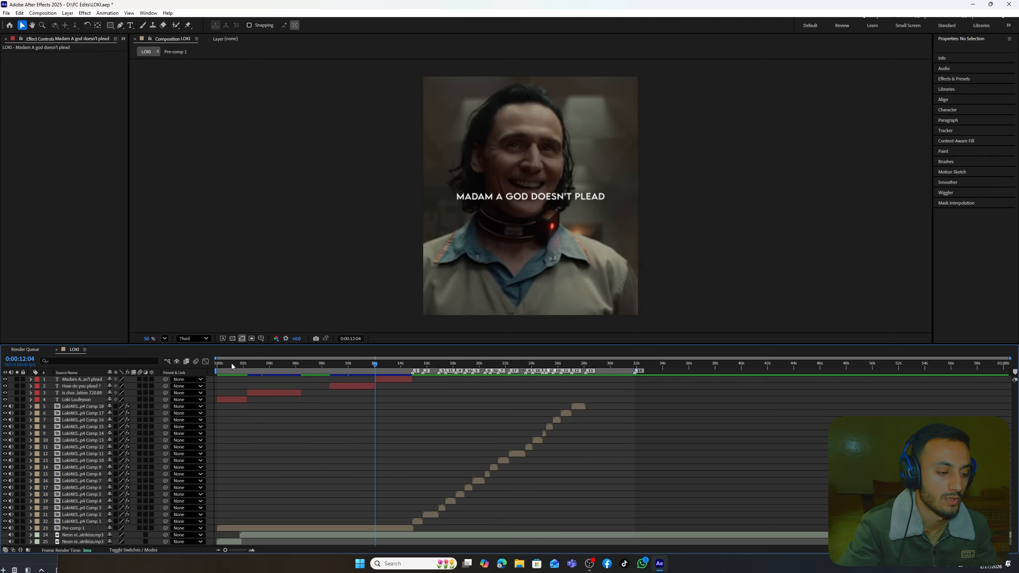
left_click_drag(231, 363, 188, 376)
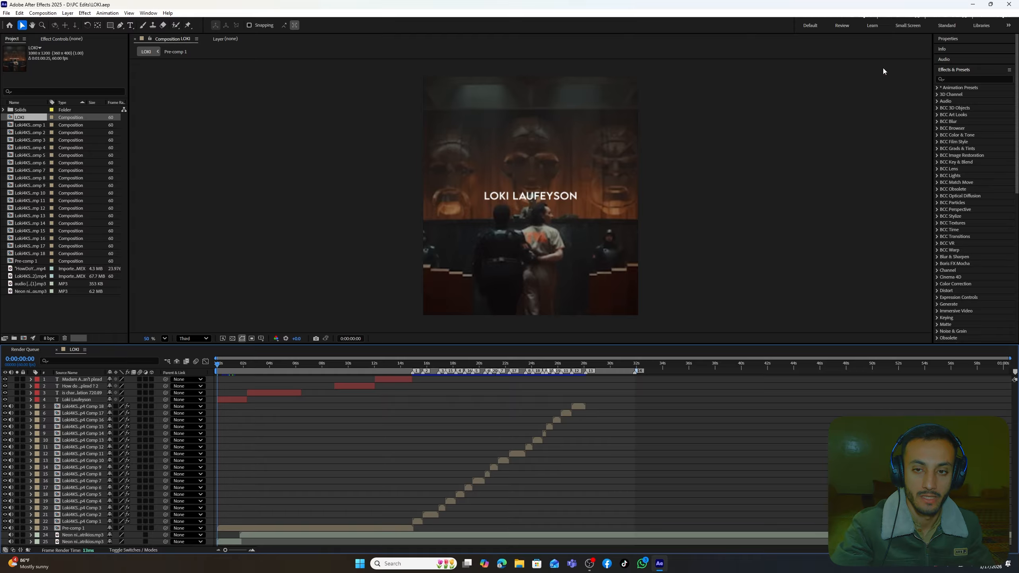
Find the Deep Glow 2 effect and apply it to the Loki Laufeyson text layer.
left_click(961, 79)
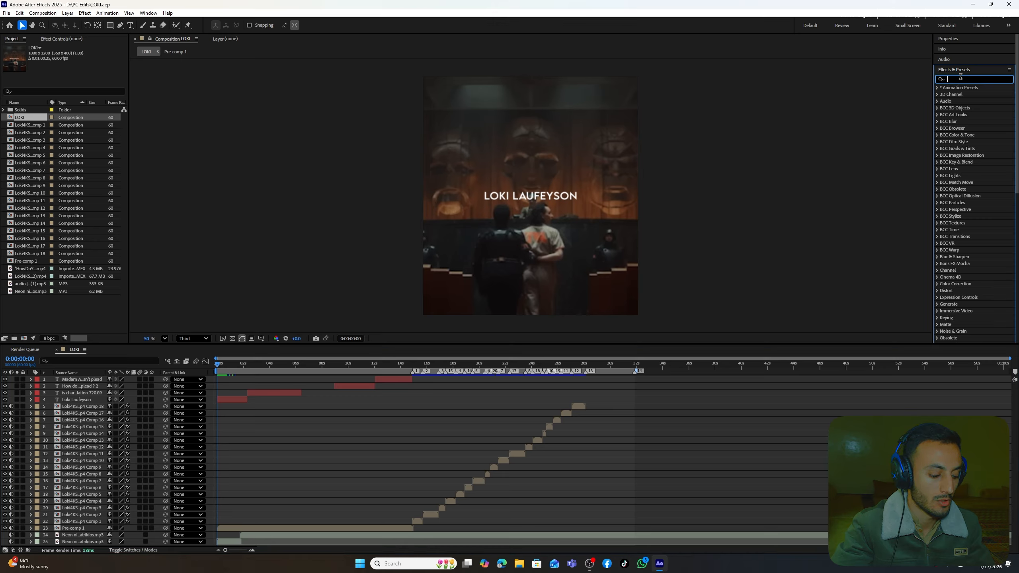
type("deep")
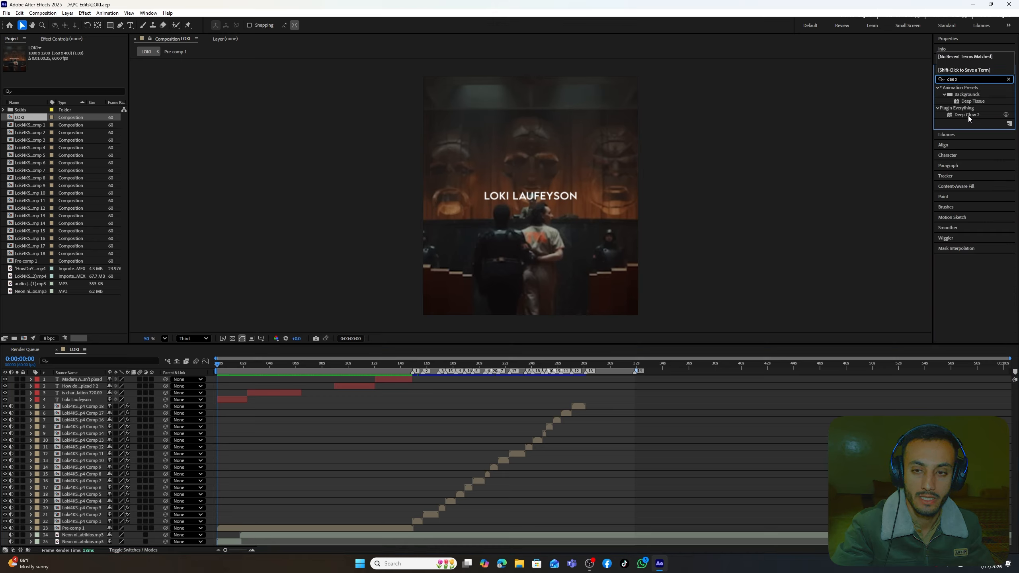
left_click_drag(968, 115, 236, 399)
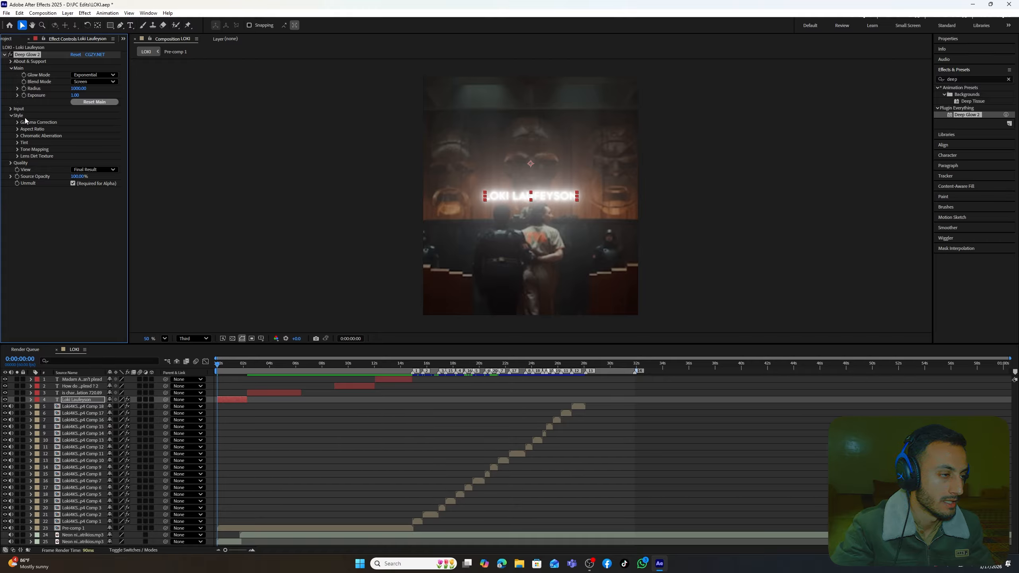
Set the Loki Laufeyson caption's Deep Glow 2 radius to 500 and its exposure to 0.50.
left_click(79, 88)
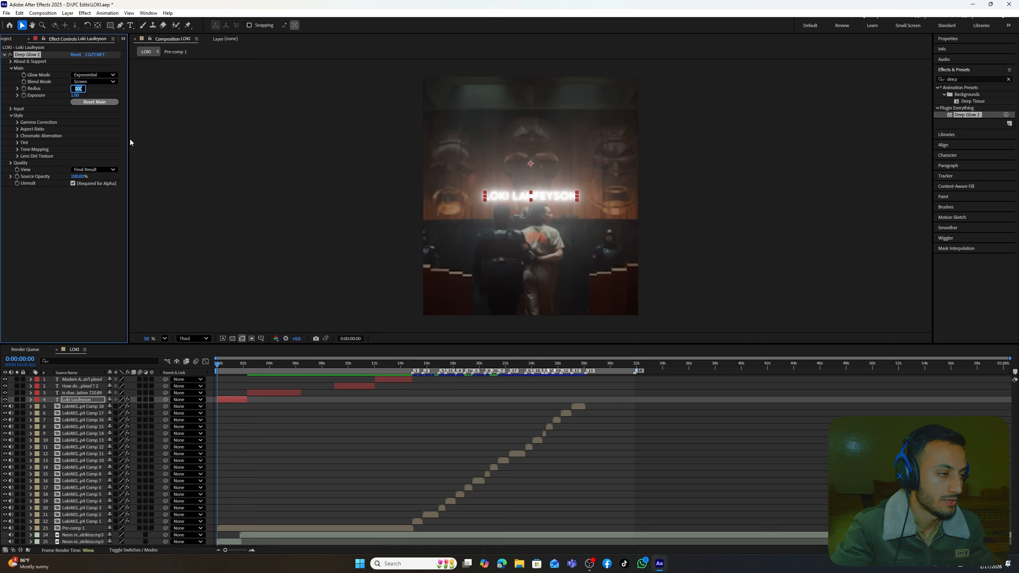
type("500")
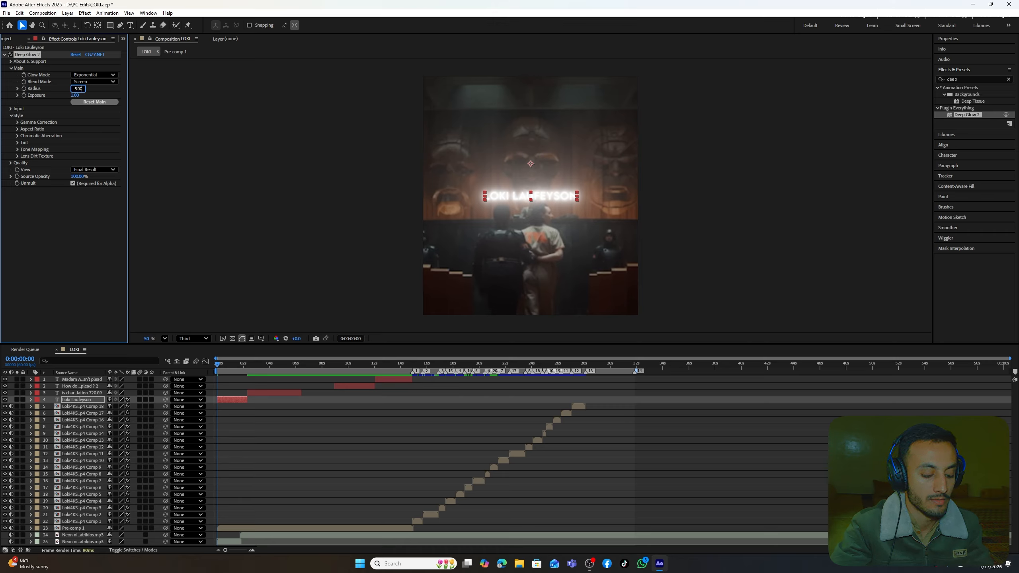
key("Return")
left_click(74, 96)
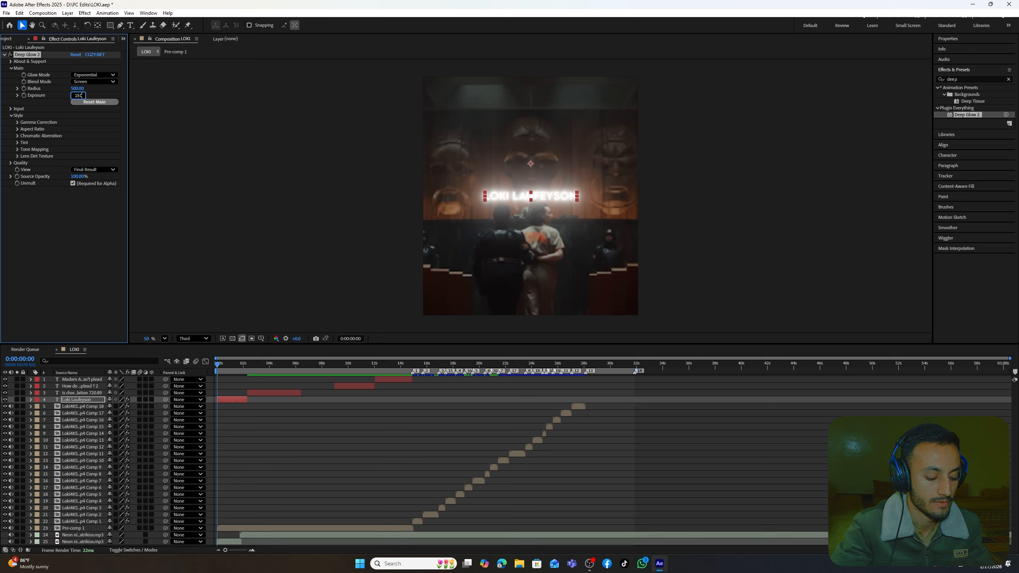
key("Return")
left_click(378, 510)
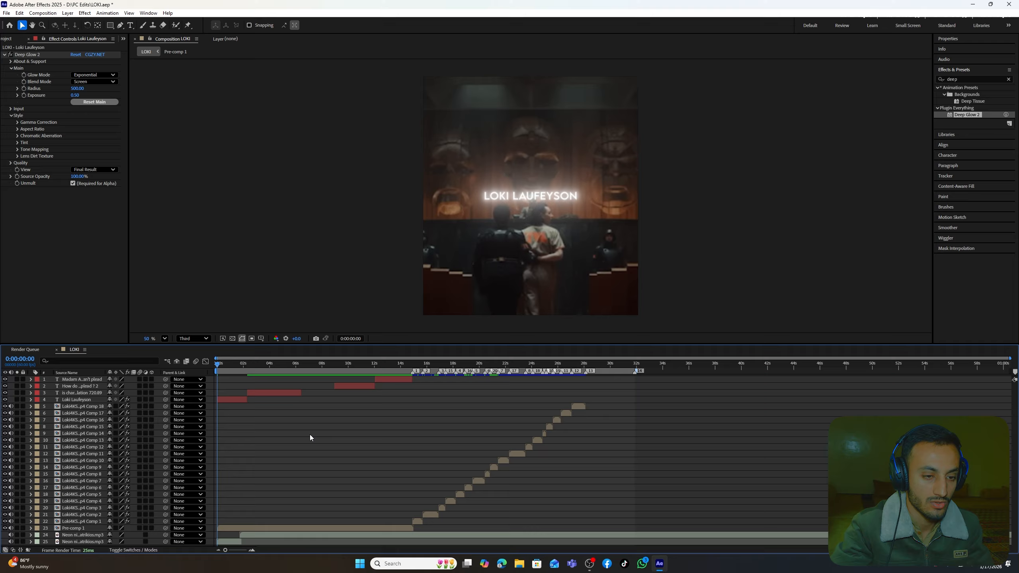
left_click(230, 397)
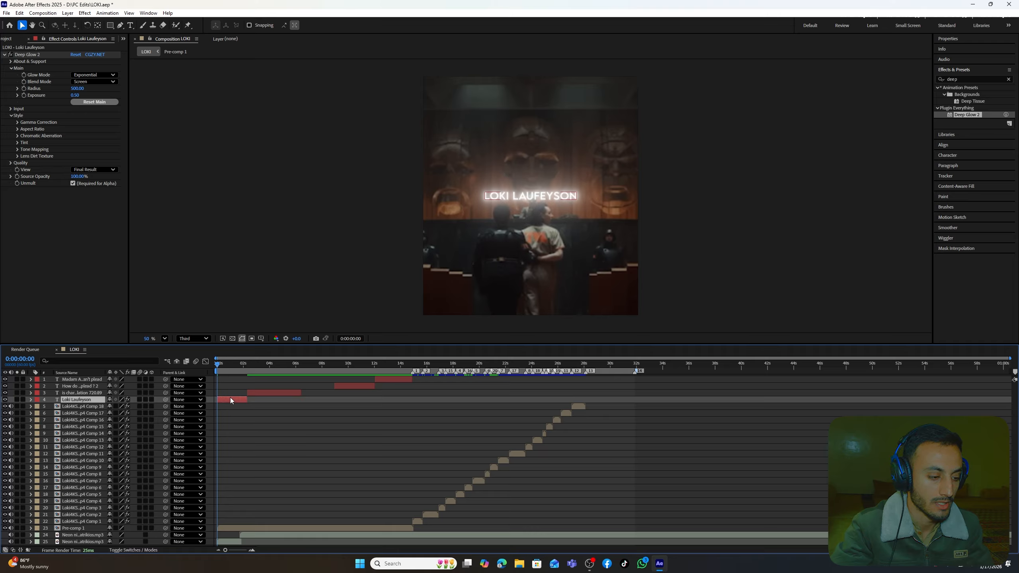
left_click(278, 423)
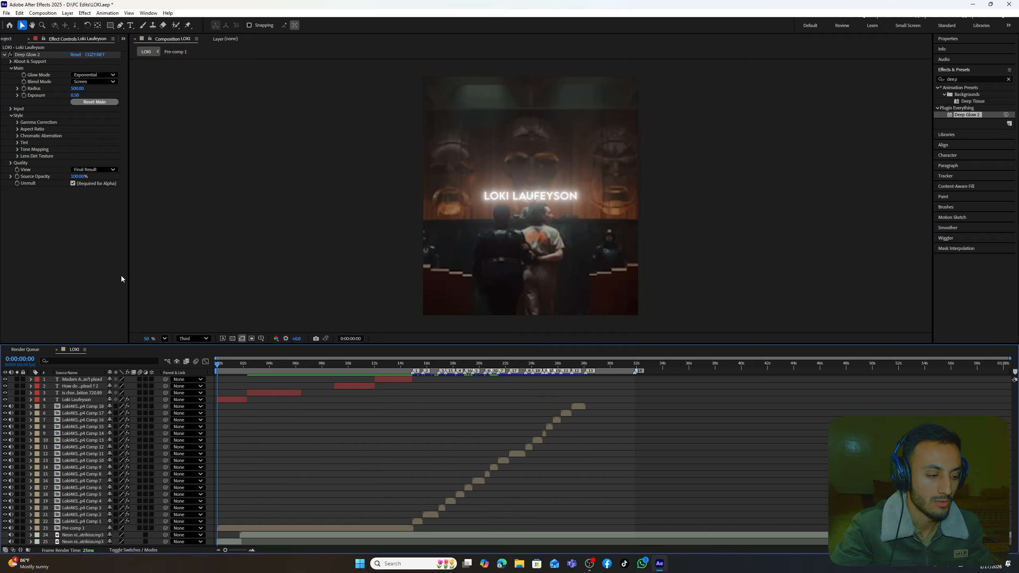
Copy the Deep Glow 2 effect from the Loki Laufeyson caption onto the other three text layers.
left_click(35, 56)
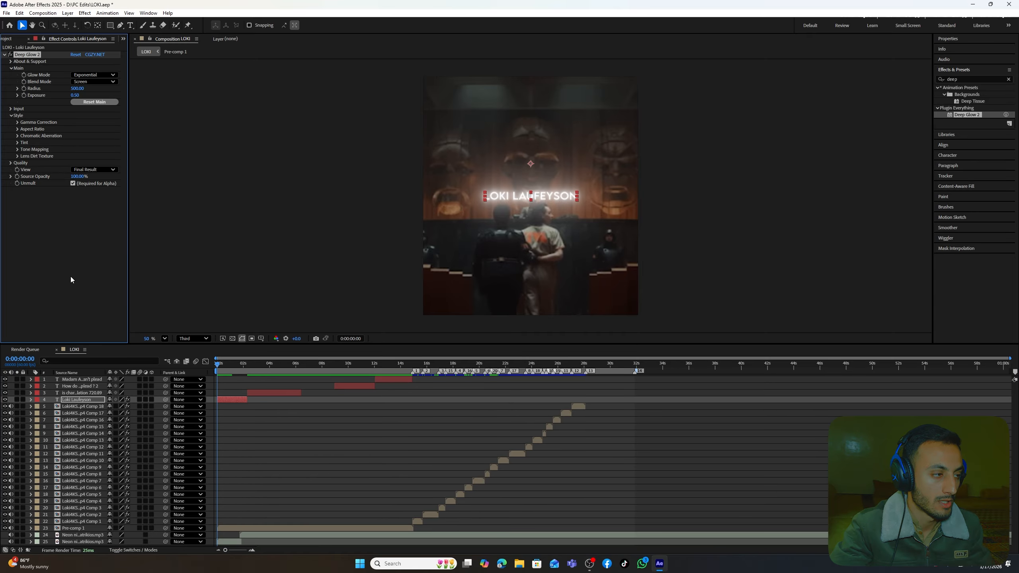
left_click(274, 393)
key("ctrl+v")
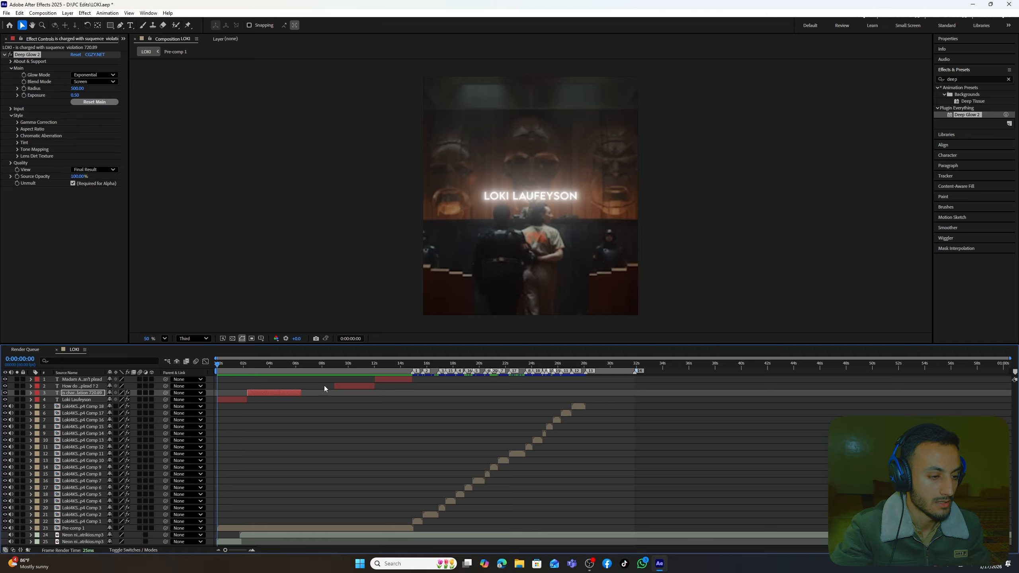
left_click(359, 386)
key("ctrl+v")
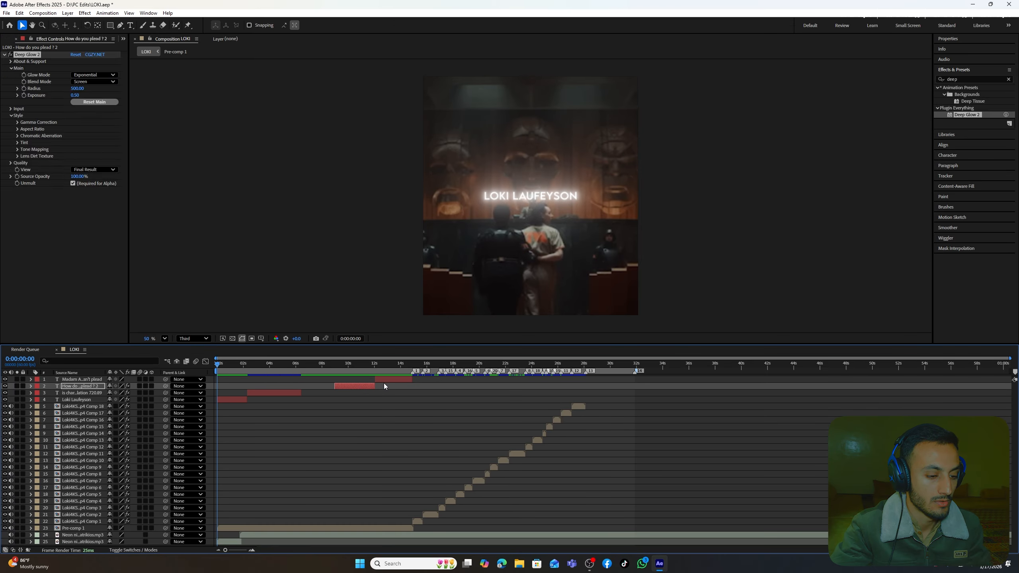
left_click(384, 381)
key("ctrl+v")
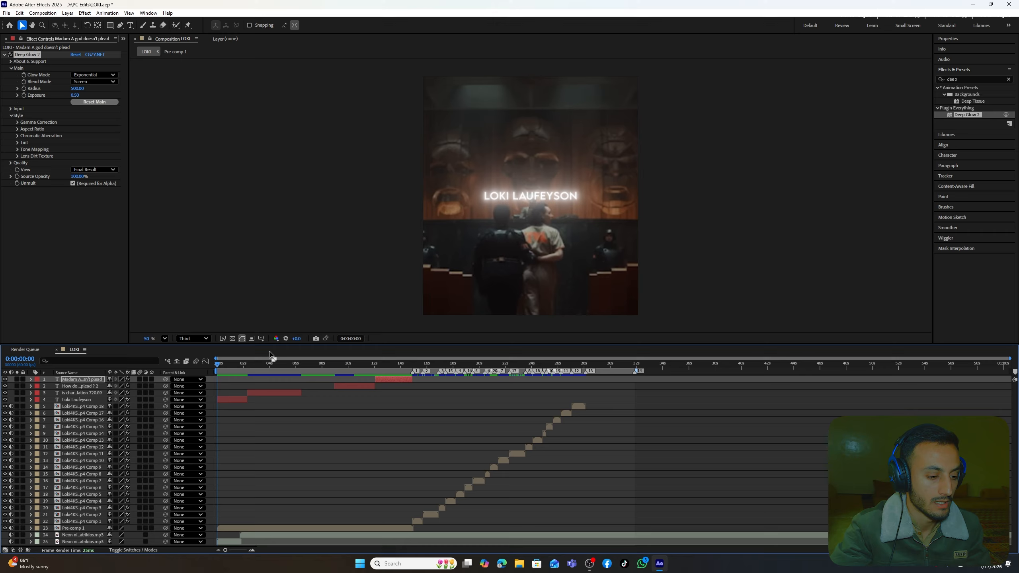
Change the Loki Laufeyson caption's text fill to bright green, hex 0CFF00.
left_click(270, 362)
key("Home")
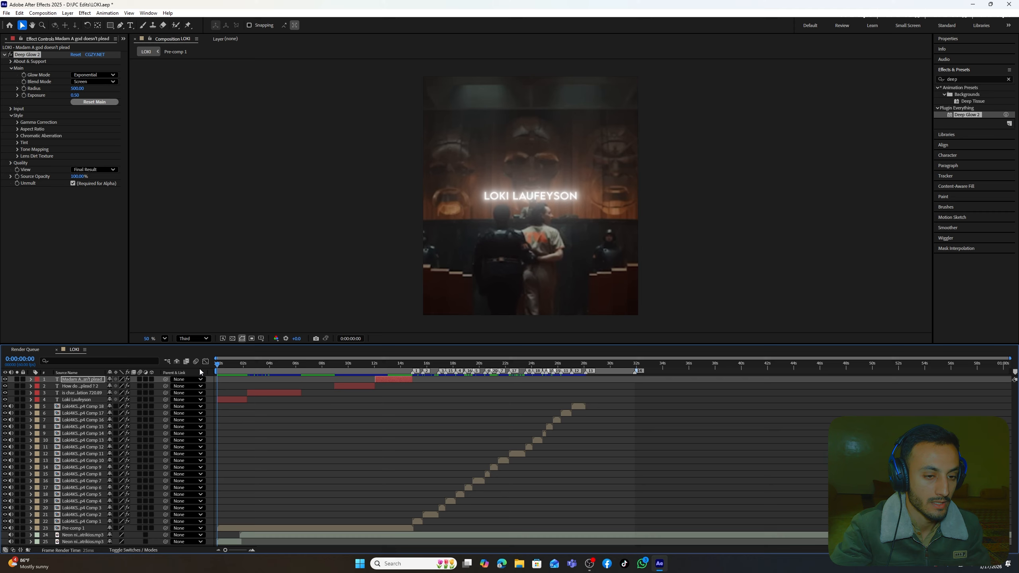
left_click(228, 399)
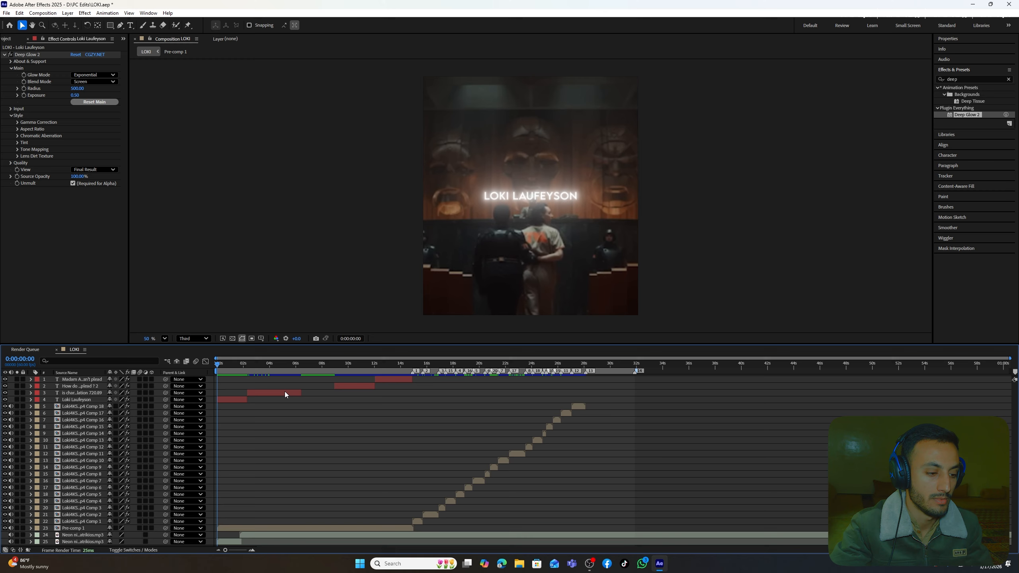
left_click(230, 400)
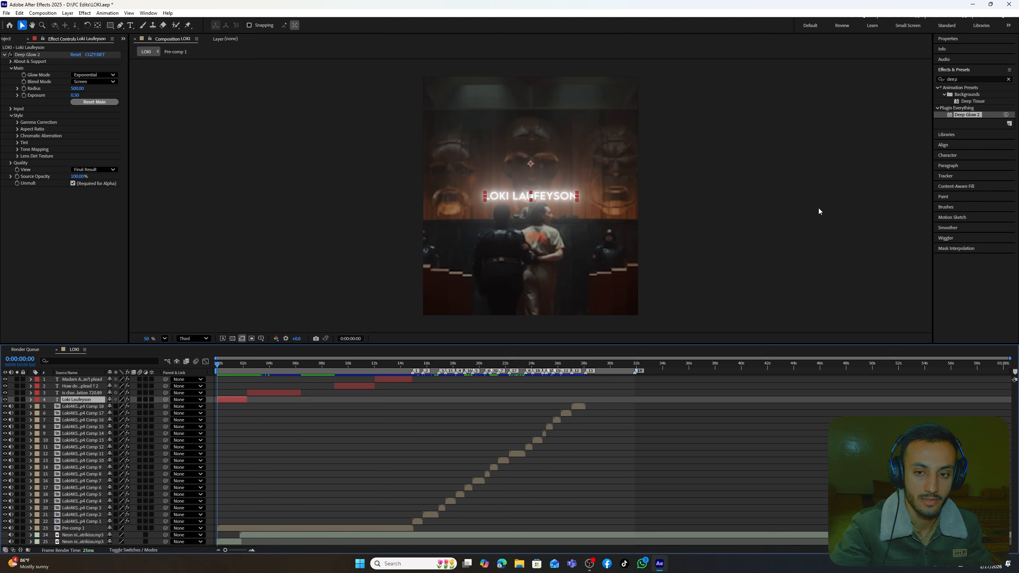
left_click(951, 38)
left_click(959, 157)
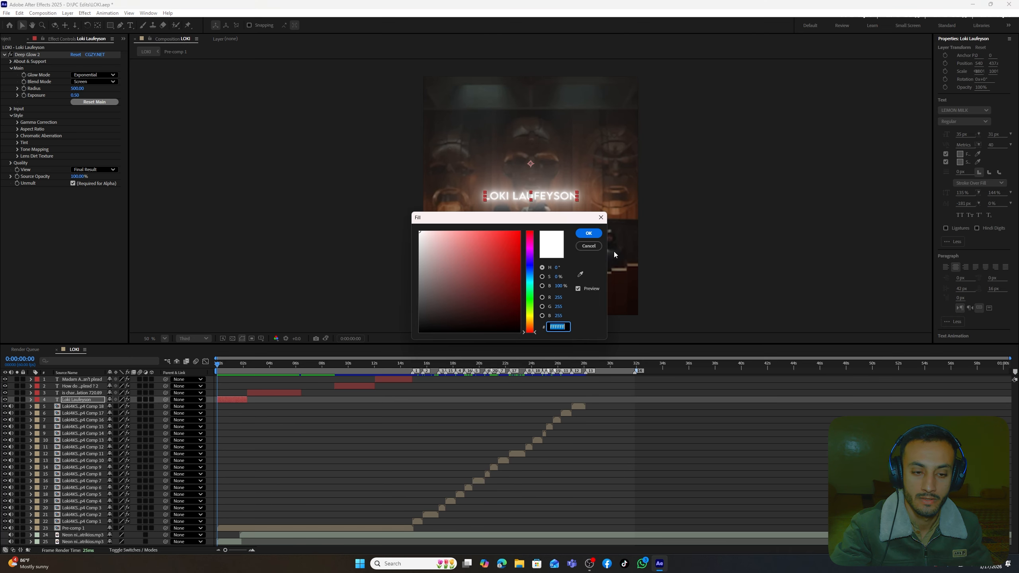
left_click(529, 299)
left_click_drag(523, 240, 590, 198)
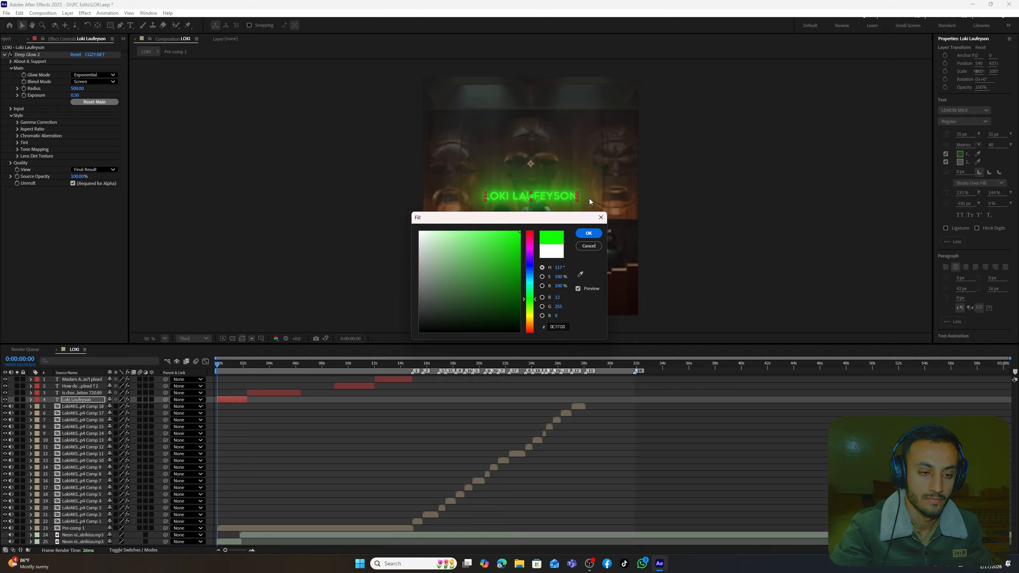
left_click(589, 233)
left_click(358, 409)
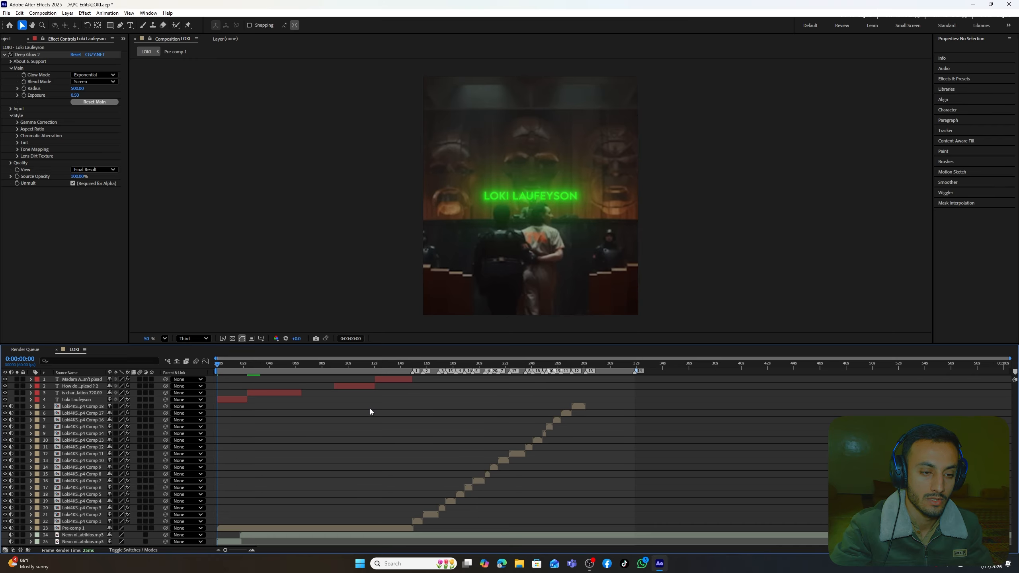
Return to the start of the LOKI composition, select the Loki Laufeyson caption and begin an effects and presets search.
left_click_drag(249, 367, 177, 375)
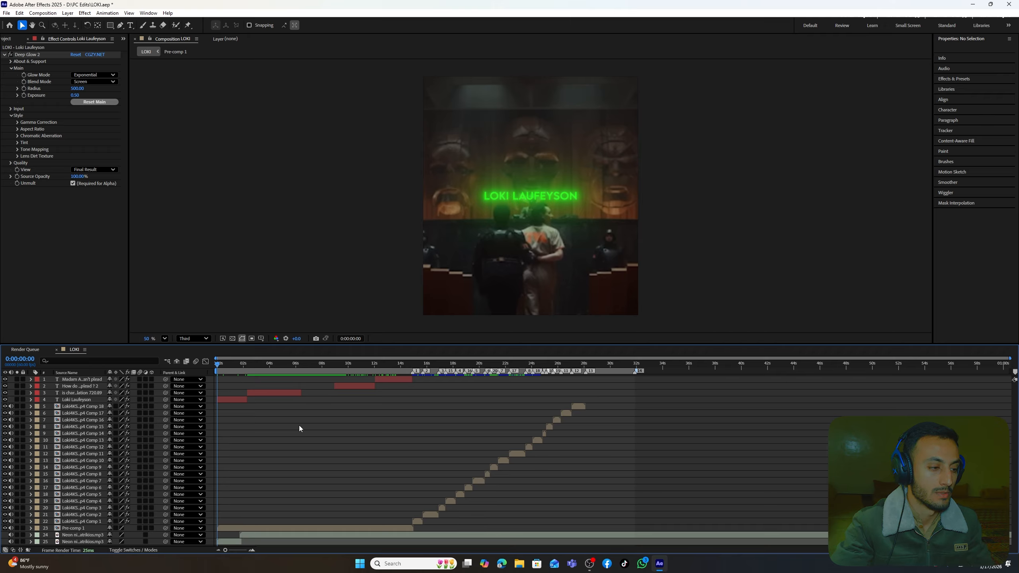
left_click(234, 399)
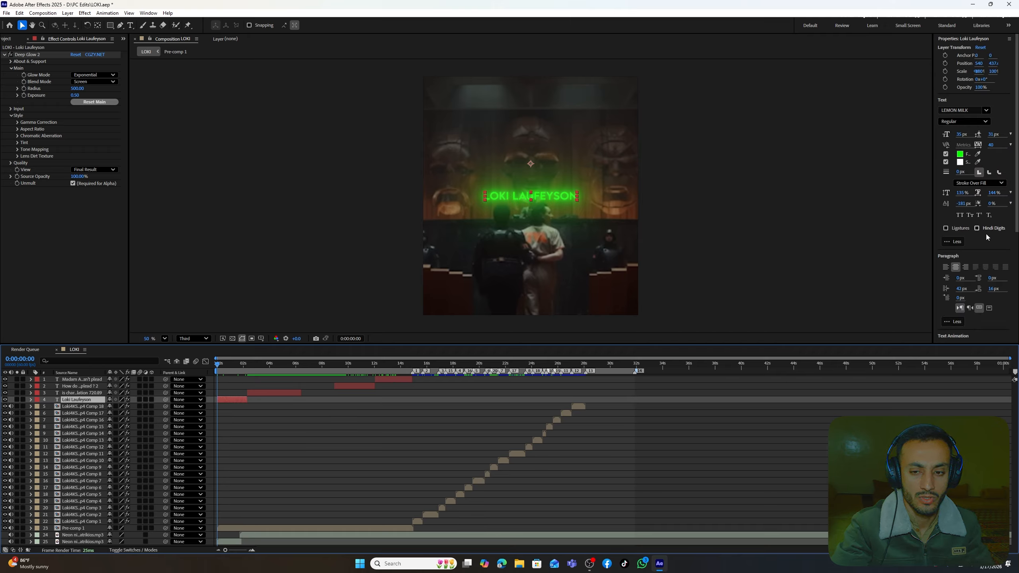
scroll(987, 244, "down", 4)
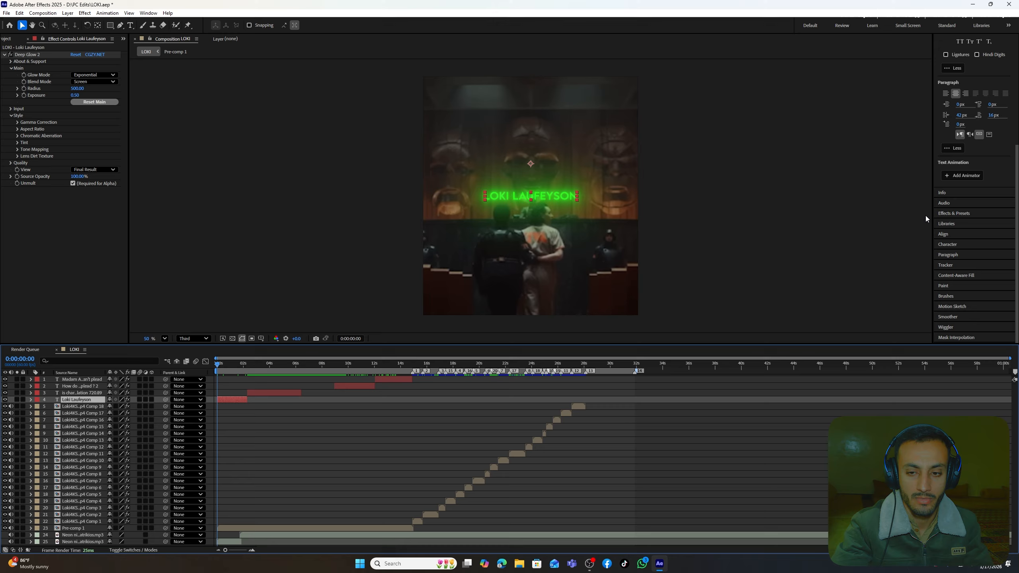
left_click(967, 213)
left_click(1006, 78)
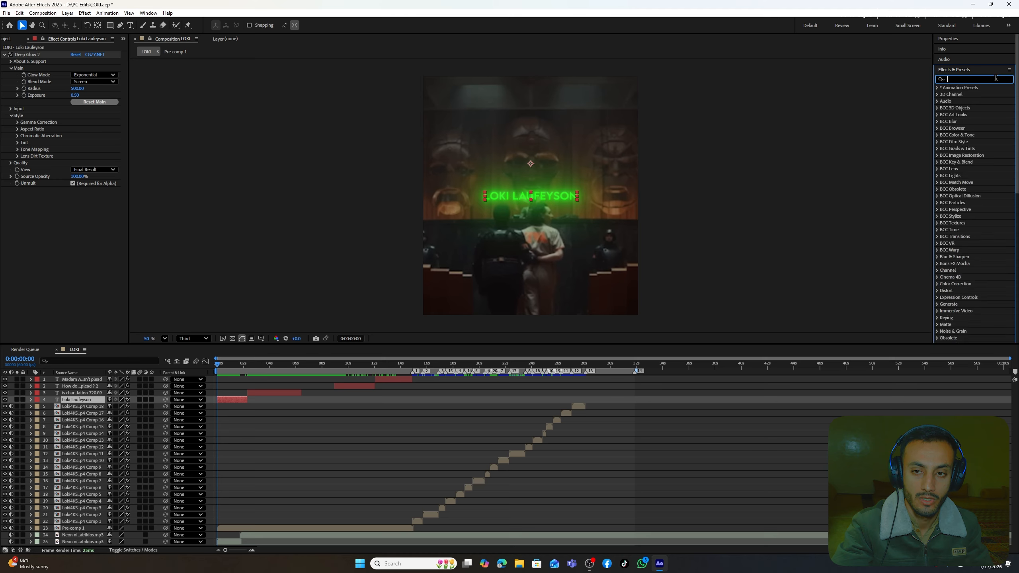
type("show")
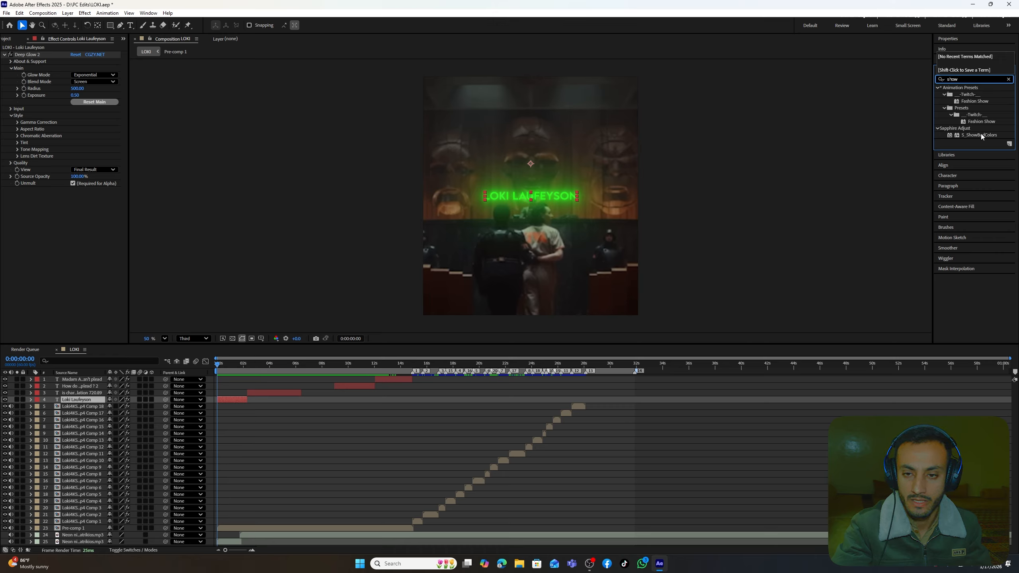
key("BackSpace")
key("BackSpace")
key("BackSpace")
key("BackSpace")
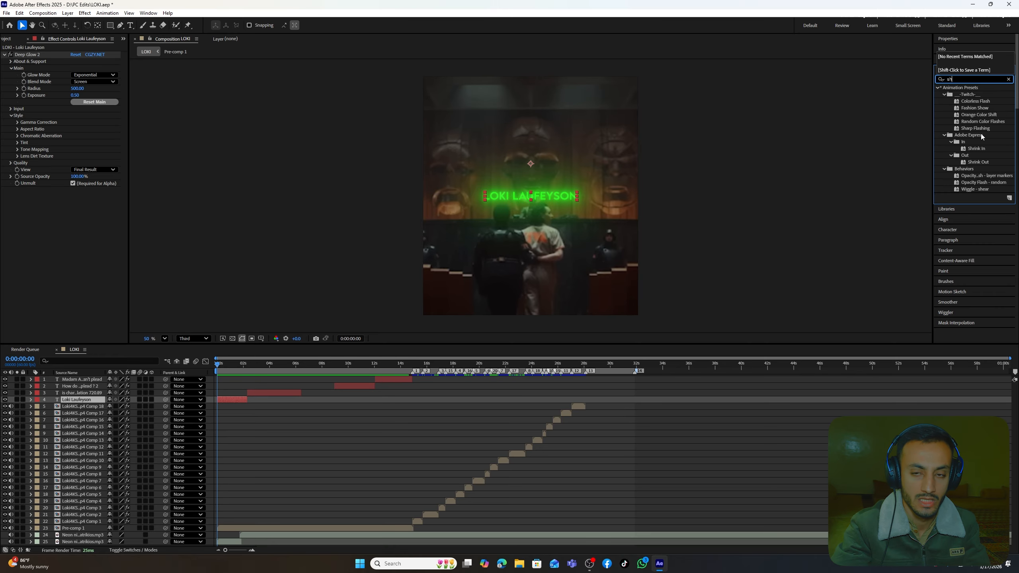
Search the presets for "fade" and apply the Slow Fade On text preset to the Loki Laufeyson caption at 0:00:00:00.
type("f")
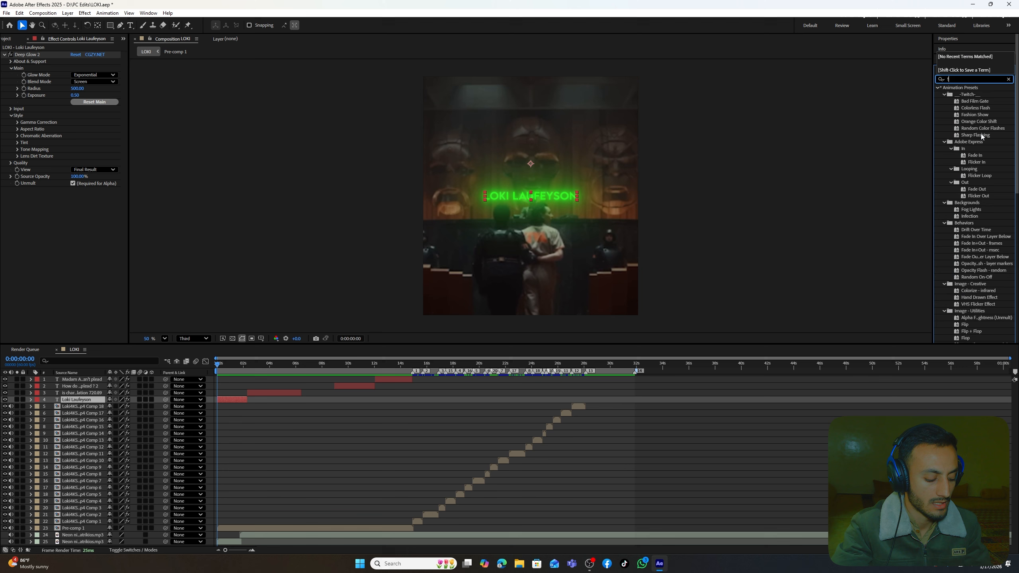
type("ade")
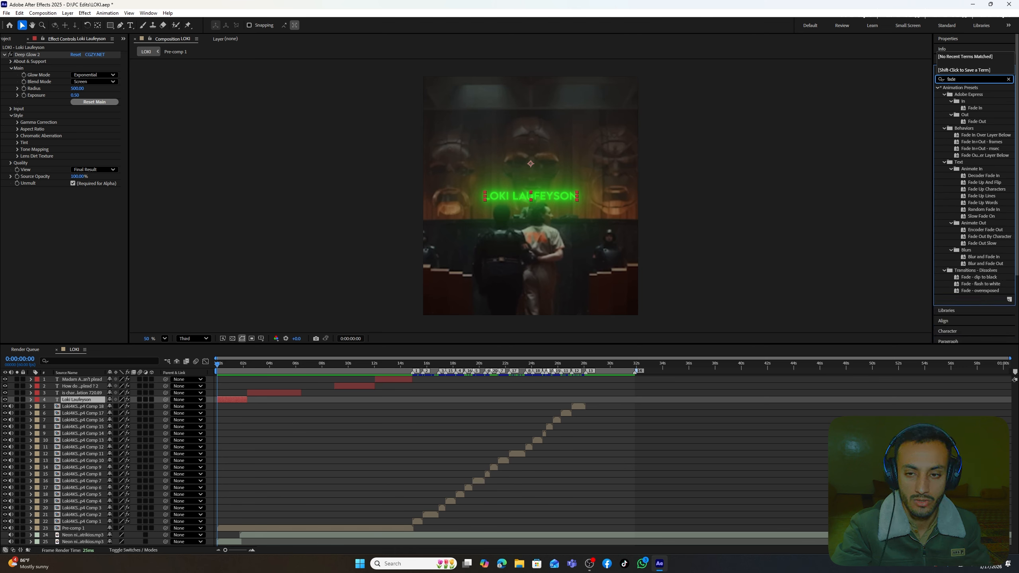
type("o")
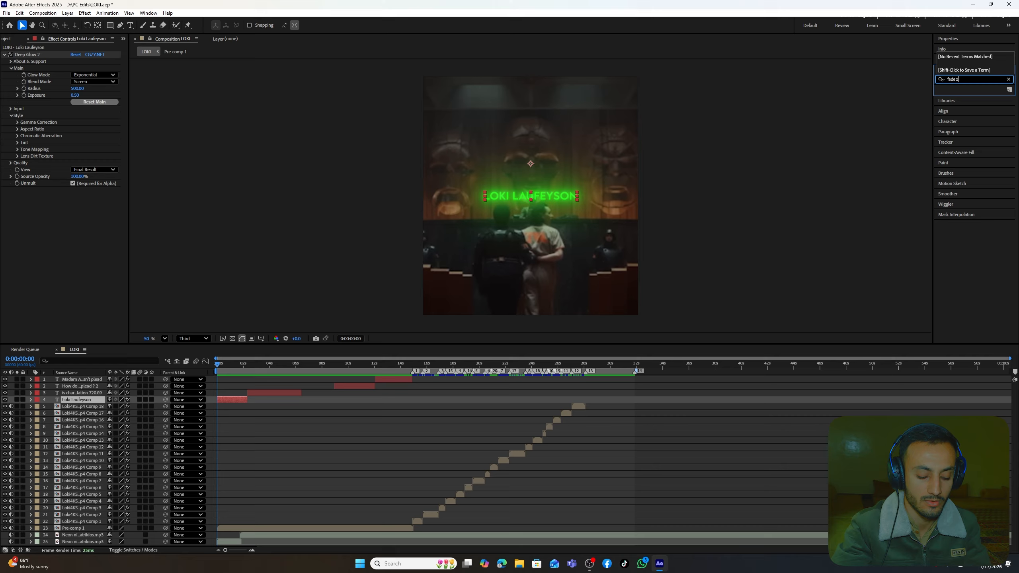
key("BackSpace")
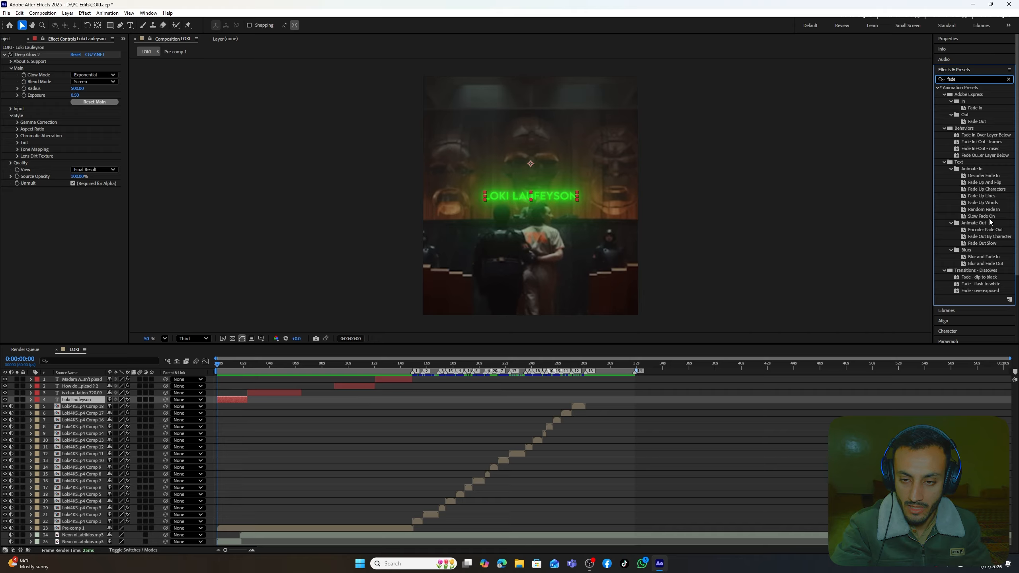
left_click_drag(979, 215, 237, 399)
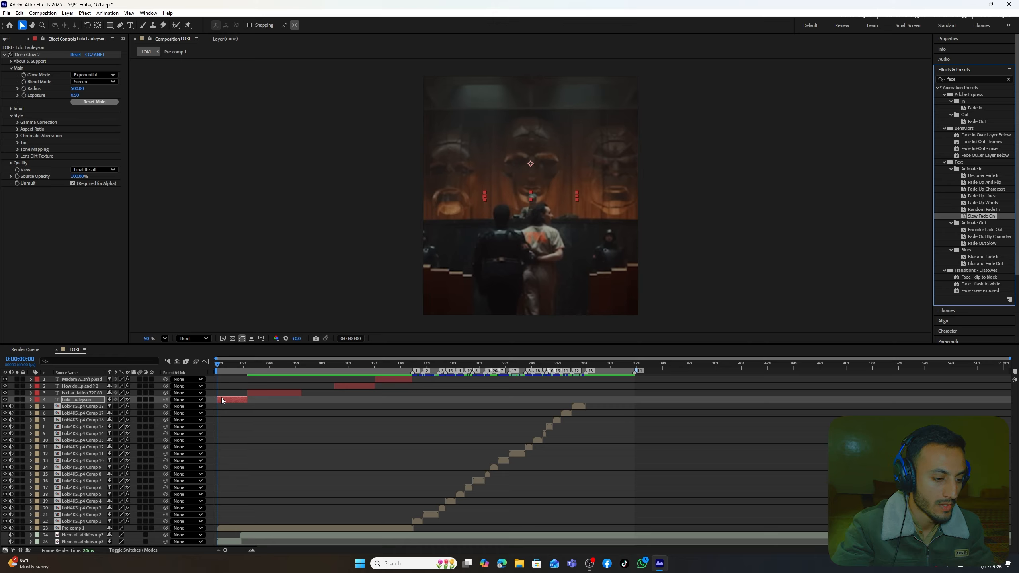
left_click(233, 417)
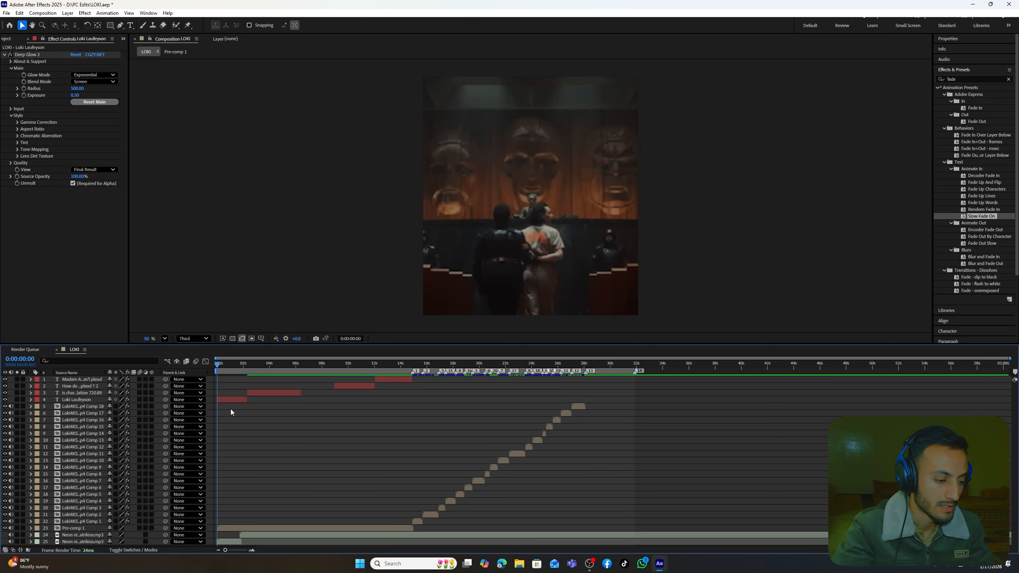
Reveal the Loki Laufeyson caption's keyframes, shorten its fade-in to end at about 1.2 seconds, and preview it from the start.
left_click(230, 402)
key("u")
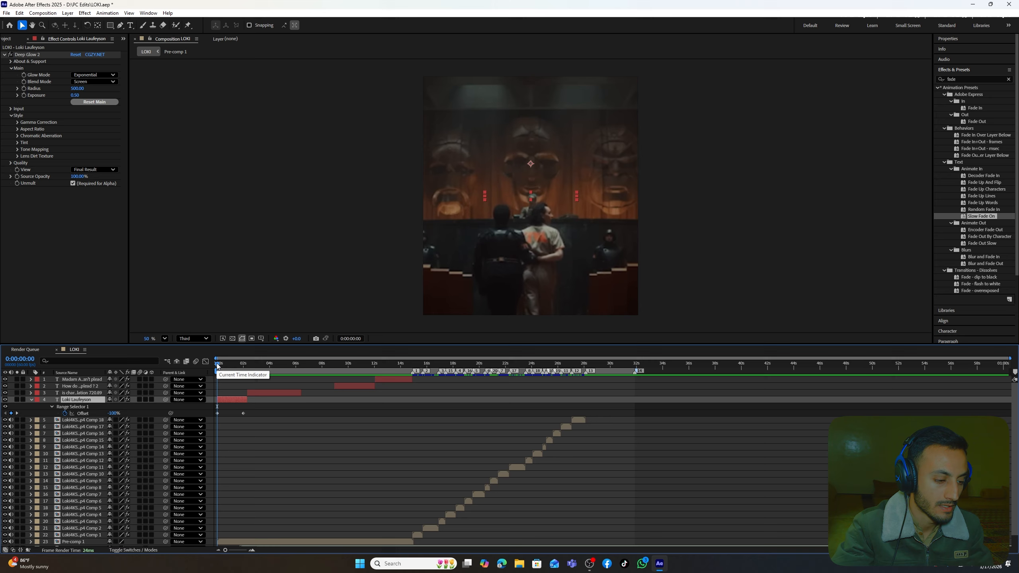
key("space")
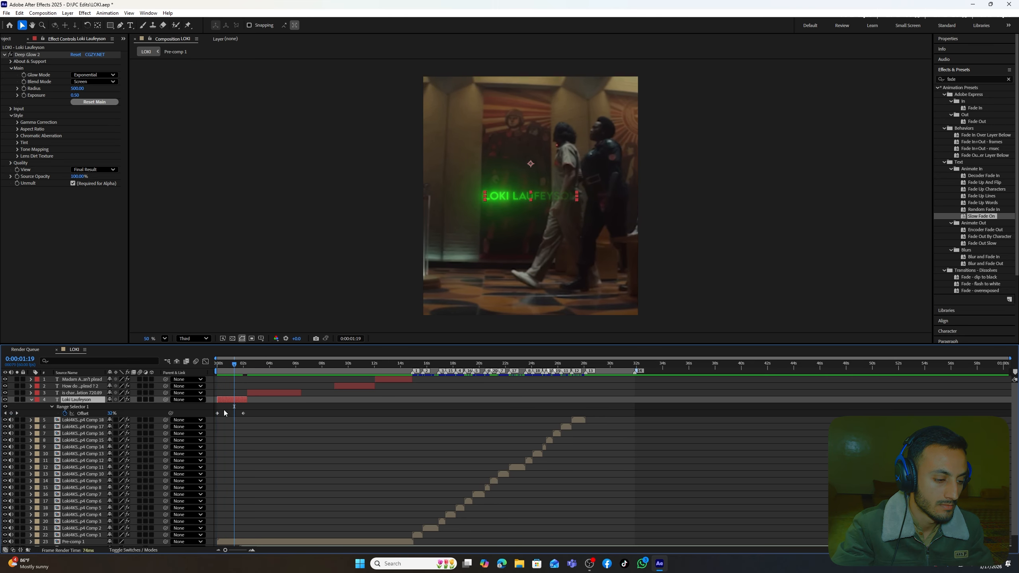
left_click_drag(243, 413, 233, 420)
left_click(252, 415)
left_click_drag(234, 365, 192, 380)
key("space")
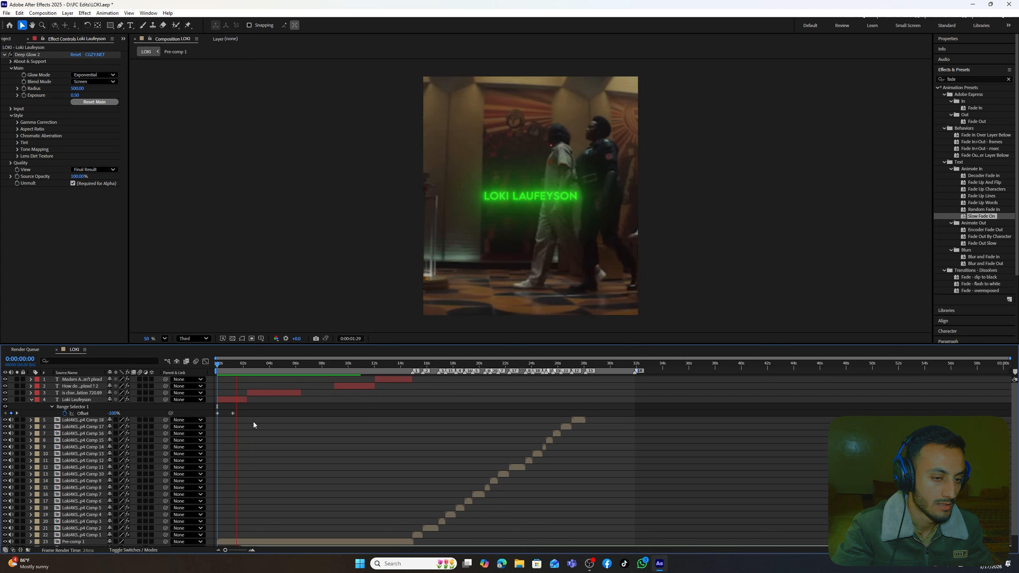
Fade out the Loki Laufeyson caption with opacity keyframes of 100% at 0:00:02:02 and 0% at 0:00:02:18, and preview the fade.
left_click(239, 399)
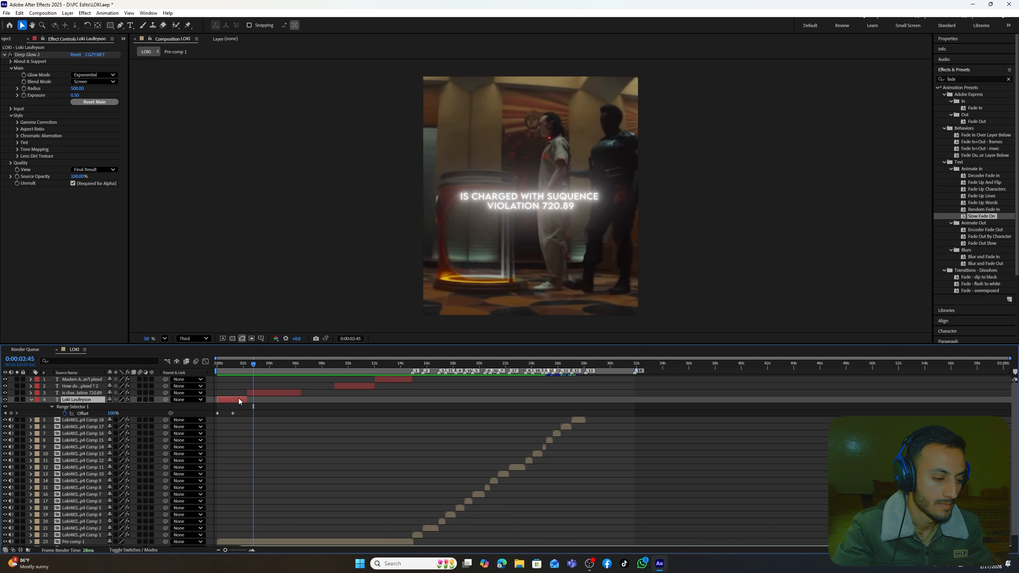
key("u")
key("o")
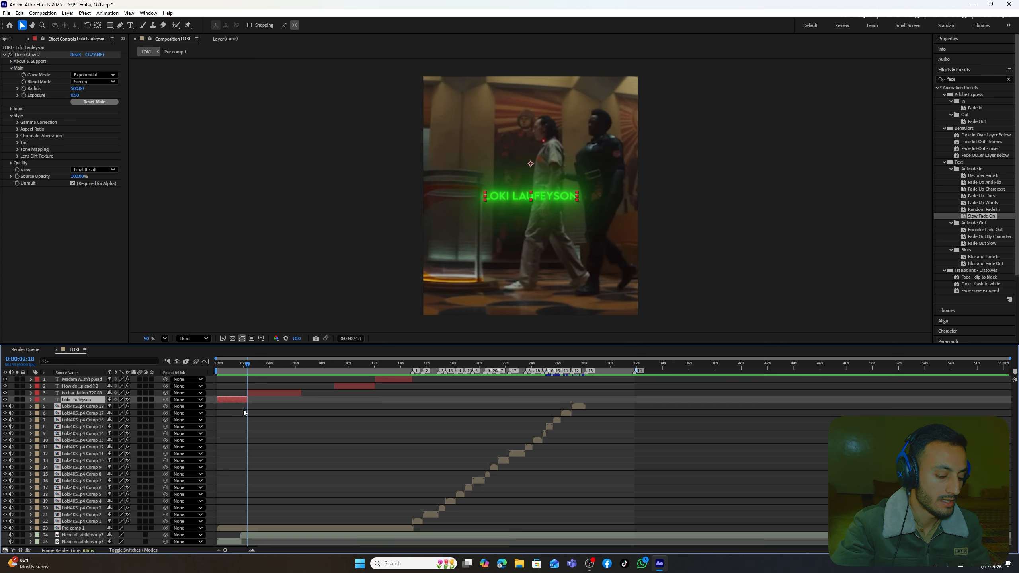
key("t")
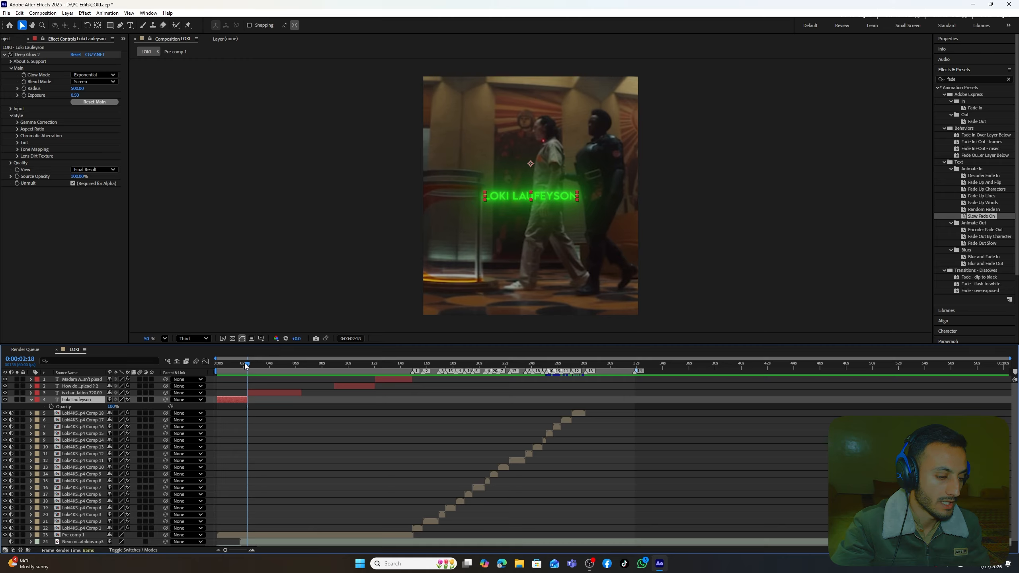
left_click_drag(245, 363, 243, 365)
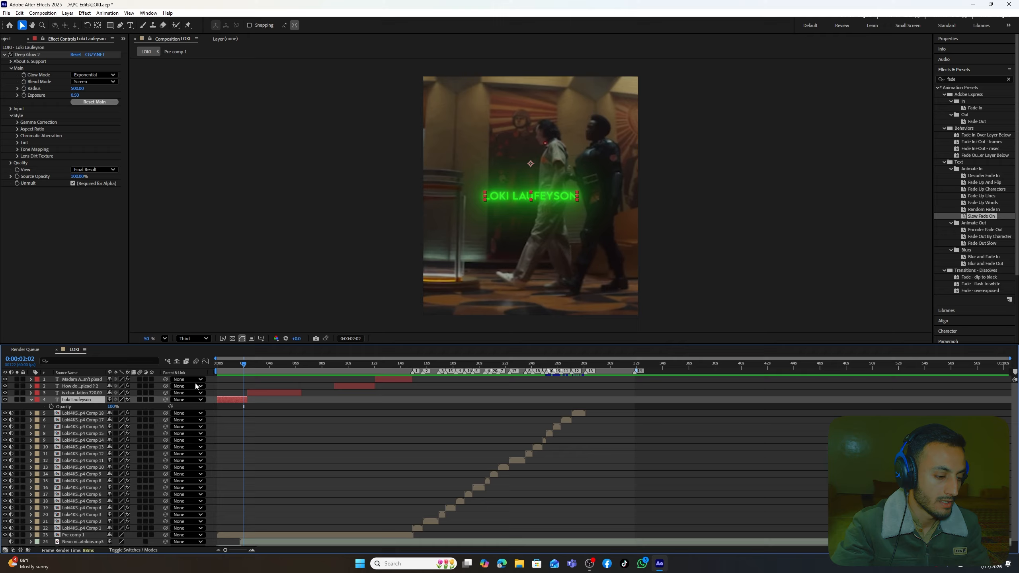
left_click(51, 406)
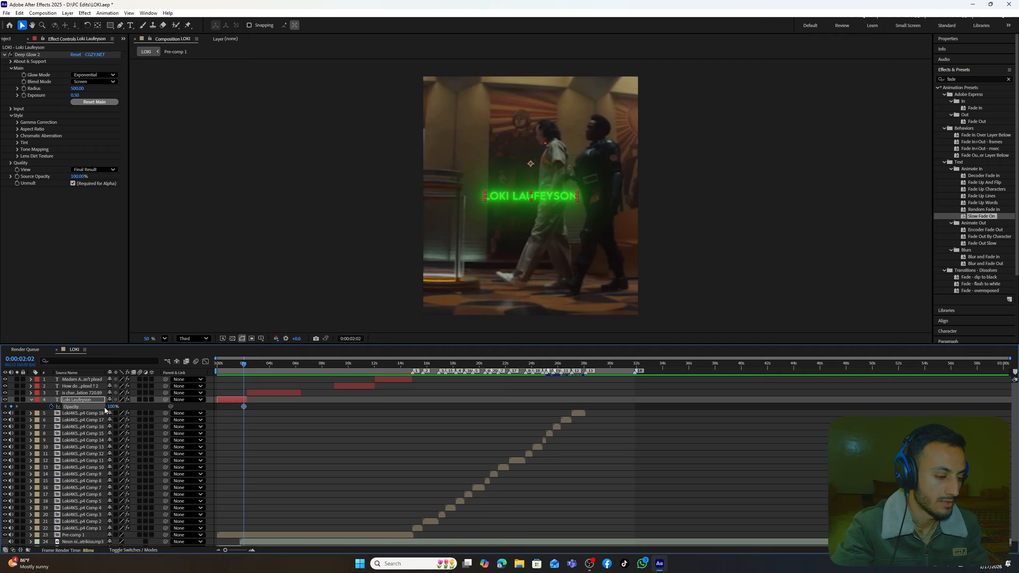
key("o")
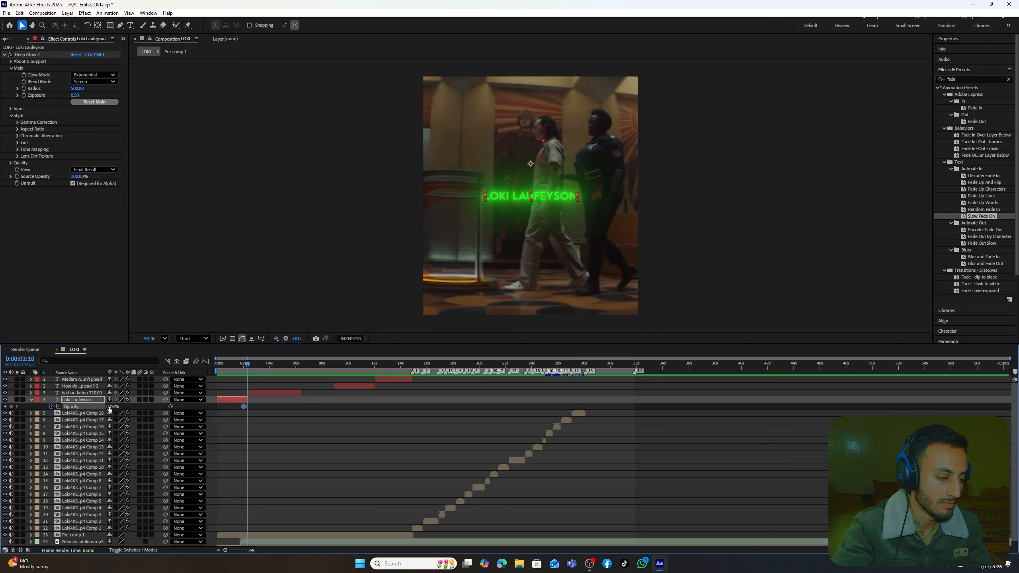
left_click_drag(109, 408, 81, 409)
left_click(252, 409)
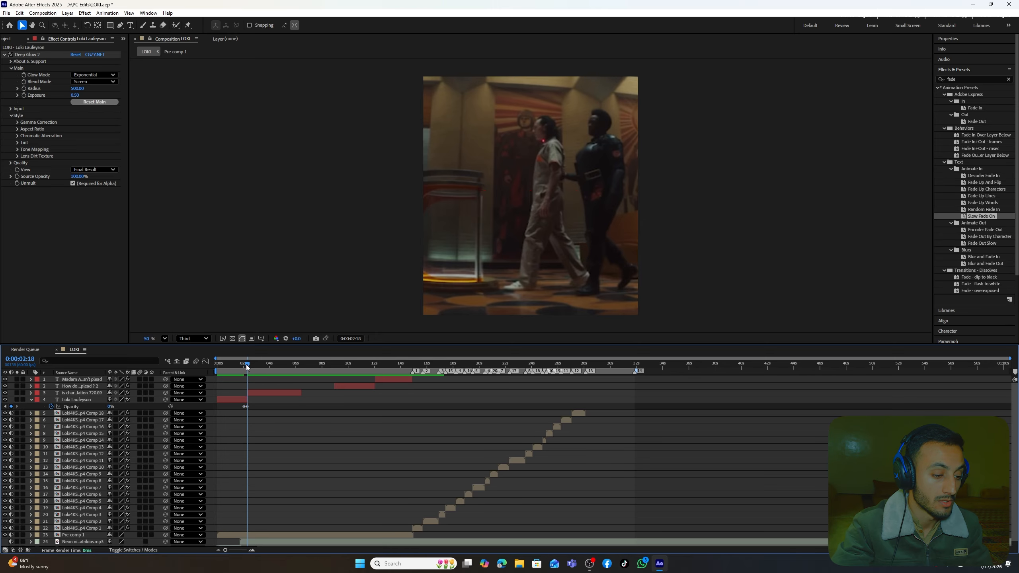
left_click_drag(247, 366, 217, 365)
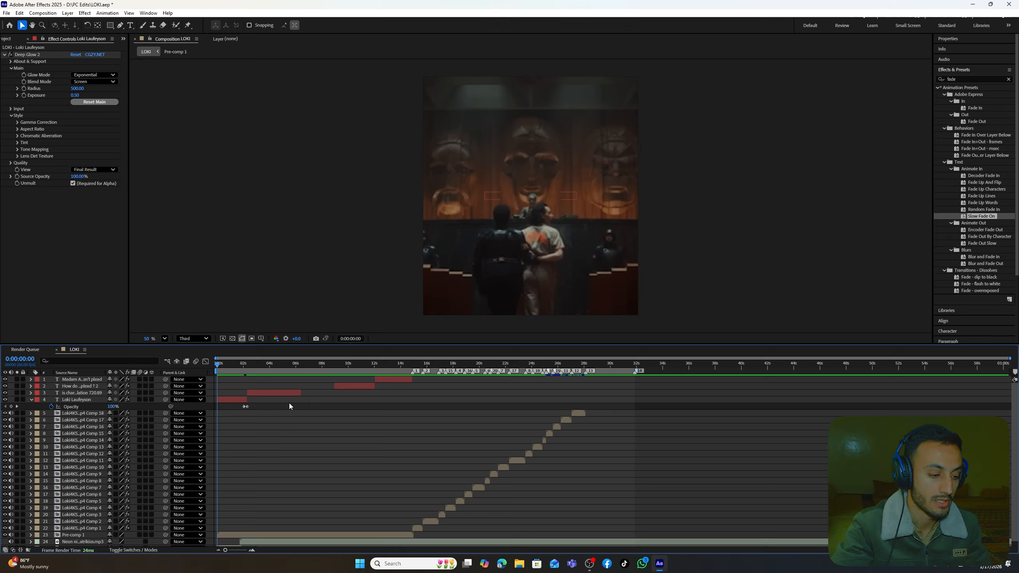
key("space")
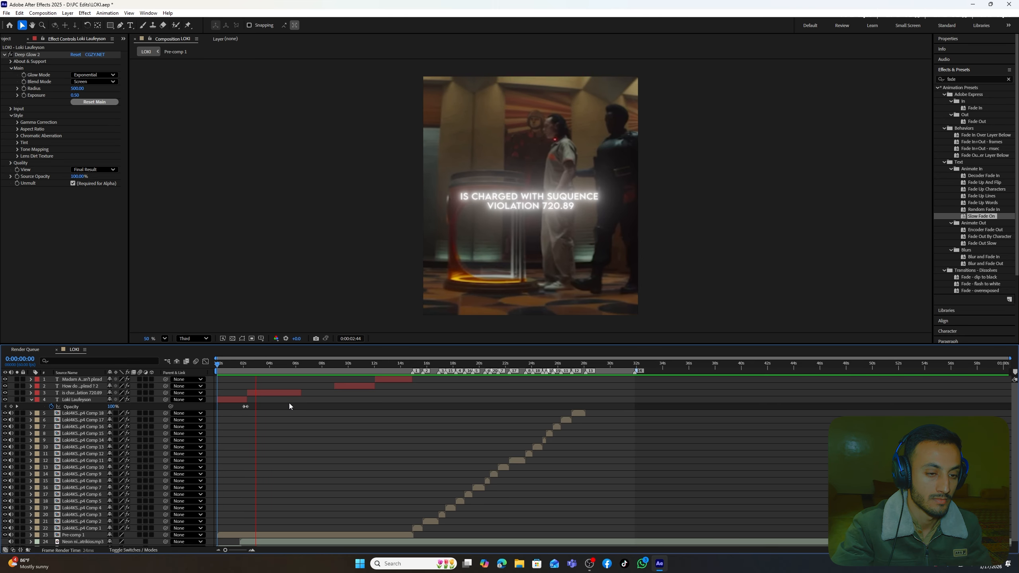
key("space")
Copy the opacity fade-out keyframes from the Loki Laufeyson caption to the end of the "is charged" caption.
left_click(235, 400)
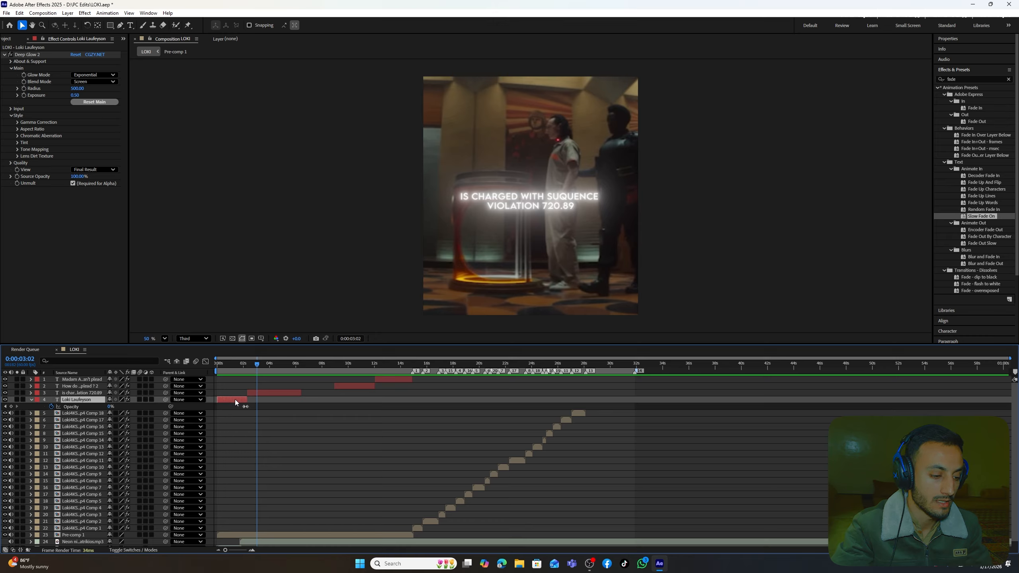
key("u")
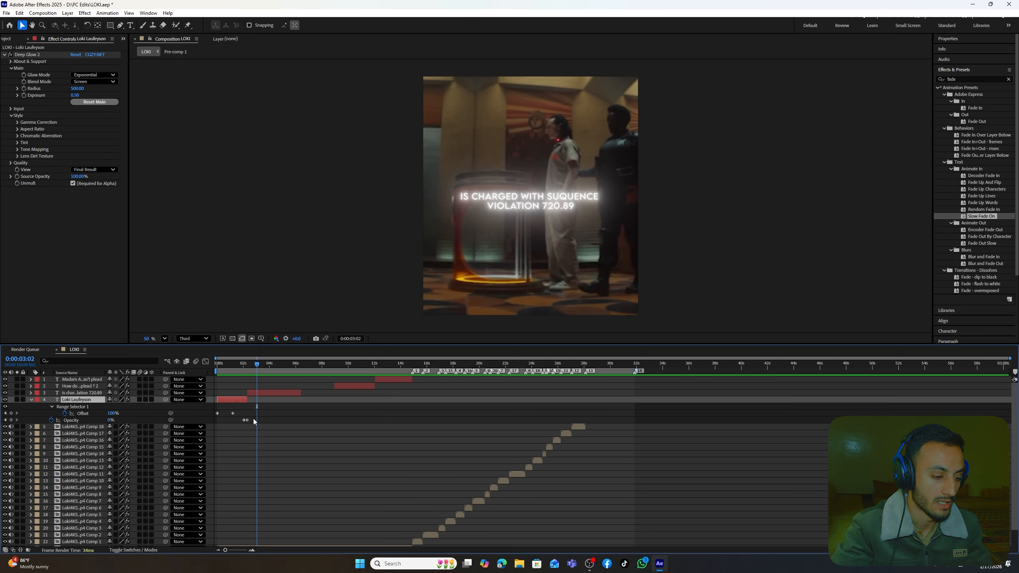
left_click_drag(253, 419, 206, 412)
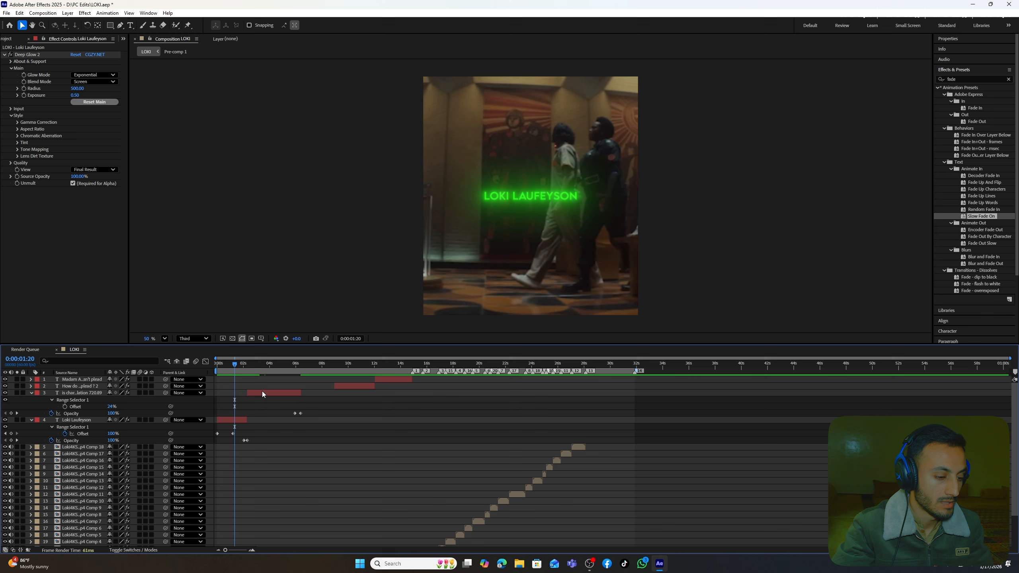
Apply the Slow Fade On preset to the "is charged" caption at its start, 0:00:02:19, and show its keyframes.
left_click(268, 394)
key("i")
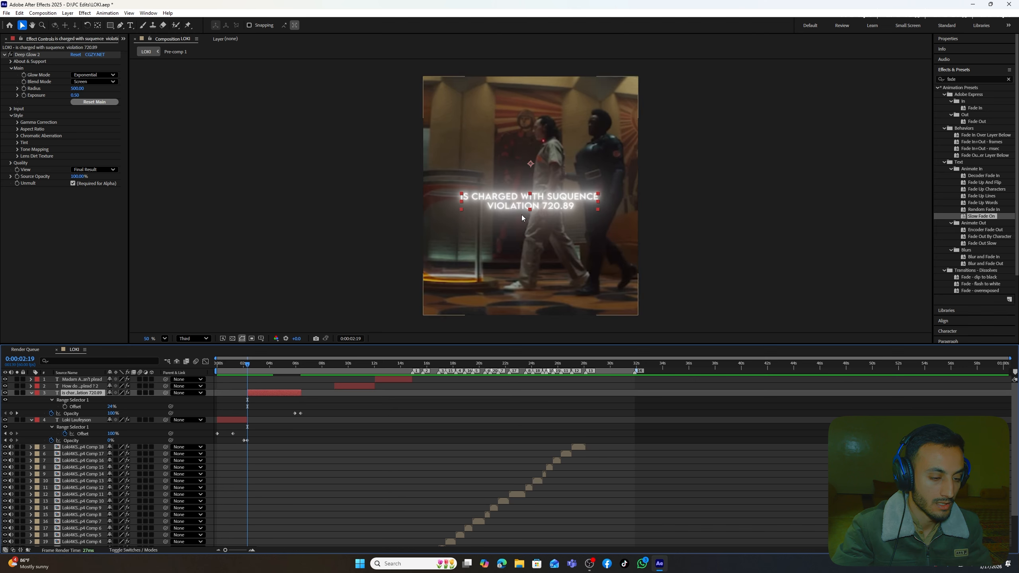
left_click_drag(982, 216, 272, 393)
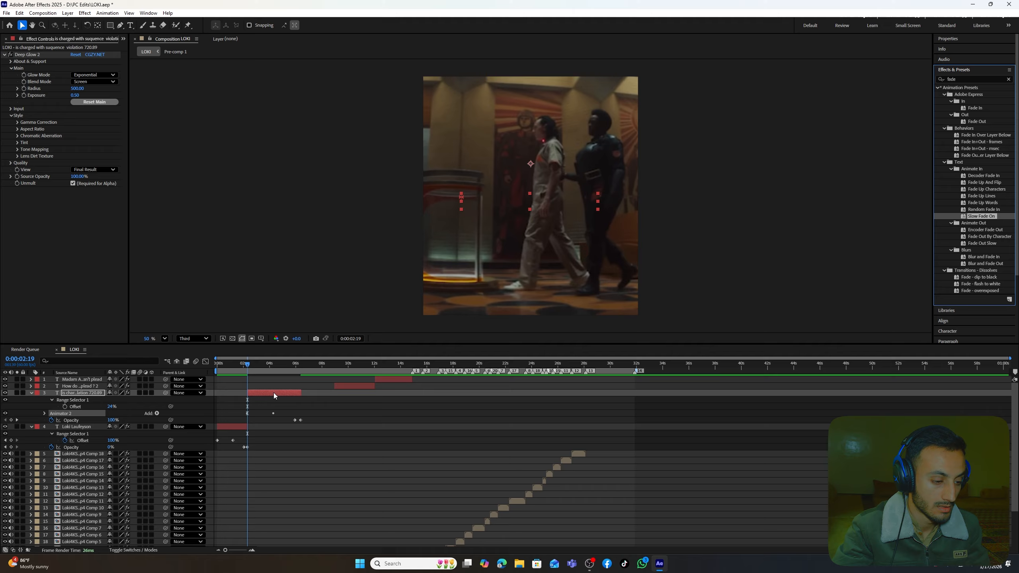
left_click(282, 432)
left_click(269, 391)
key("u")
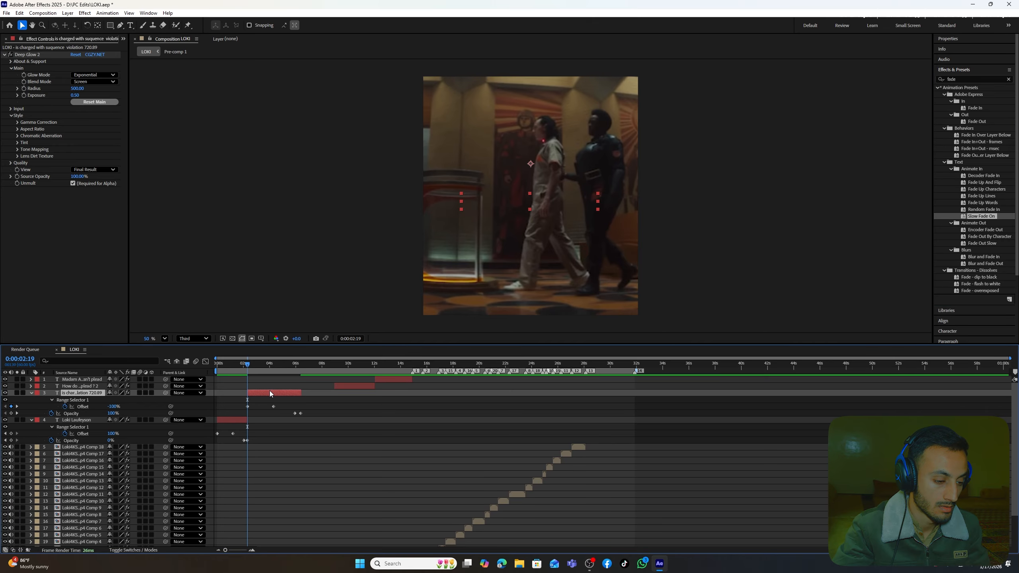
Lengthen the "is charged" caption's fade-in to end at about 5 seconds, and add fade-ins and fade-outs to the remaining two captions.
key("space")
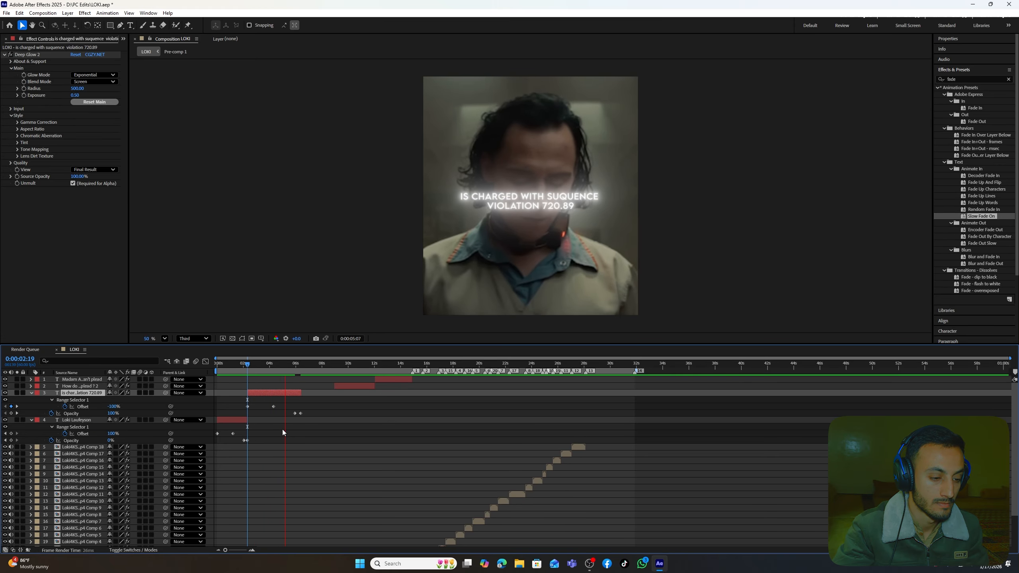
key("space")
left_click_drag(286, 364, 283, 441)
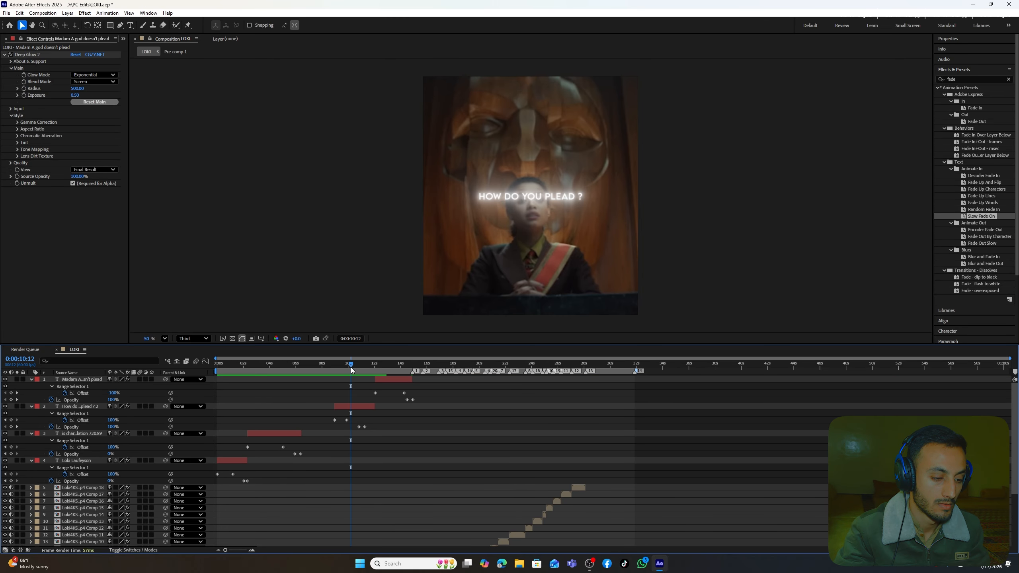
Play the intro from the beginning to check the fades on the captions.
left_click_drag(350, 365, 146, 390)
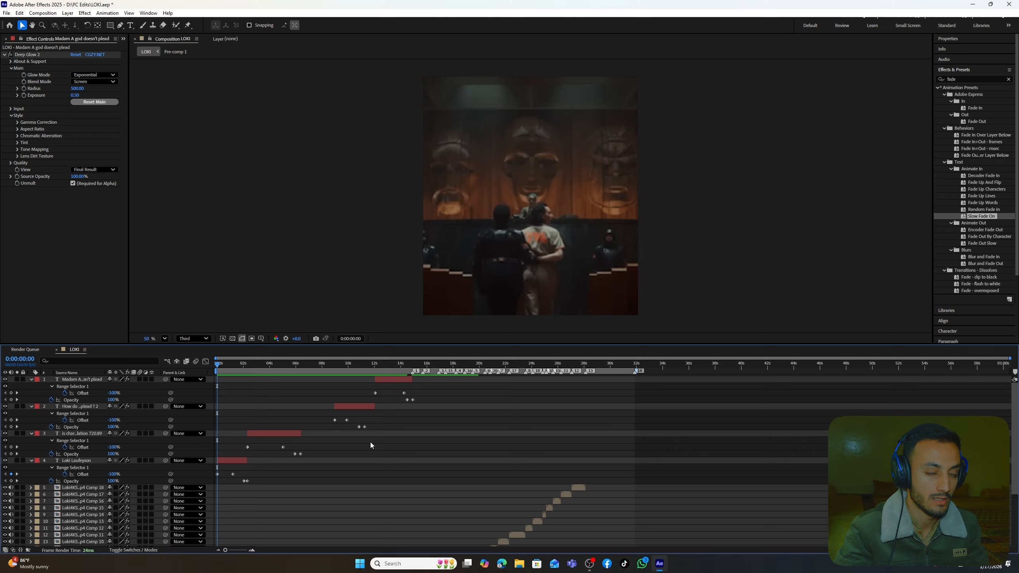
key("space")
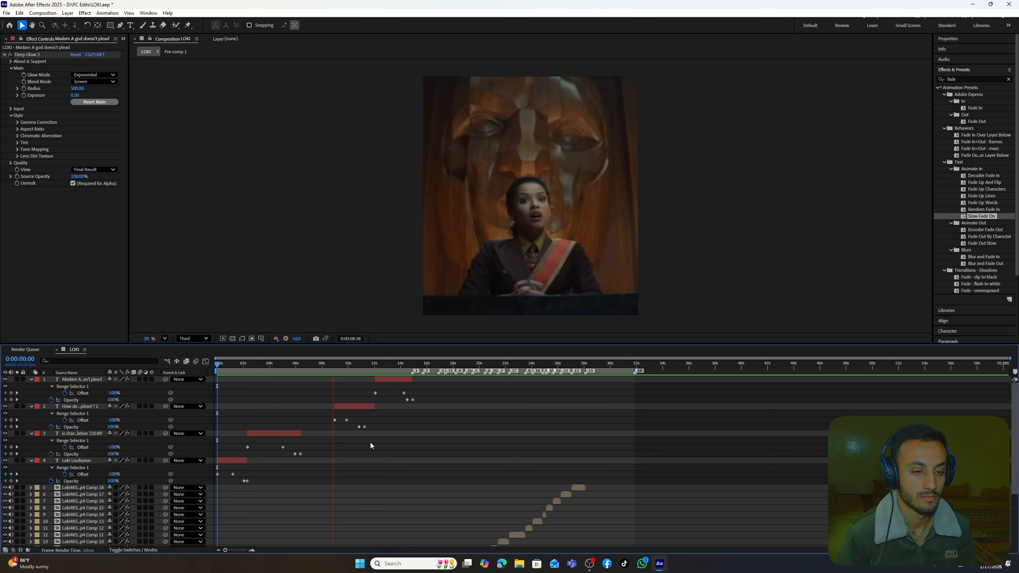
left_click(332, 368)
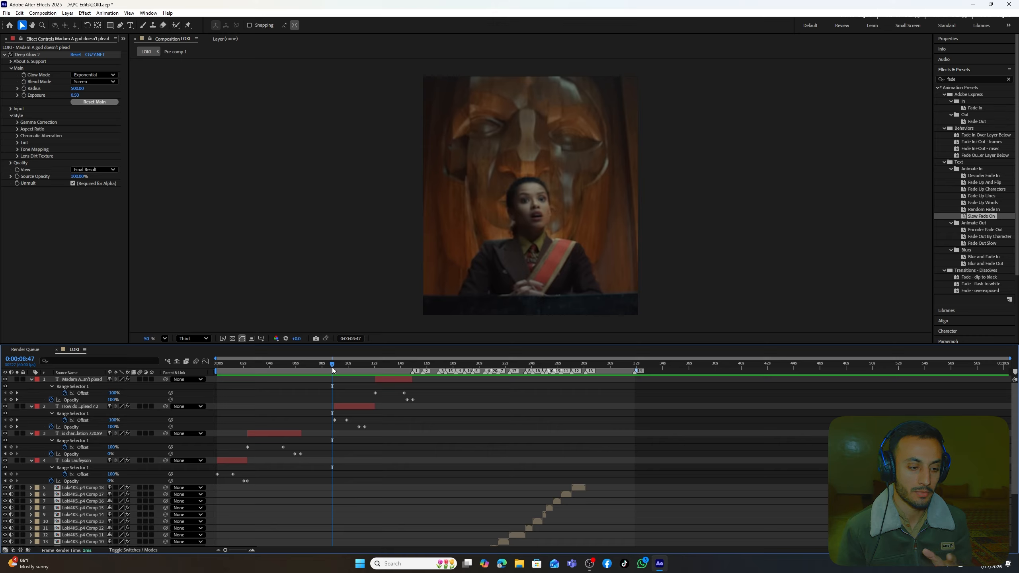